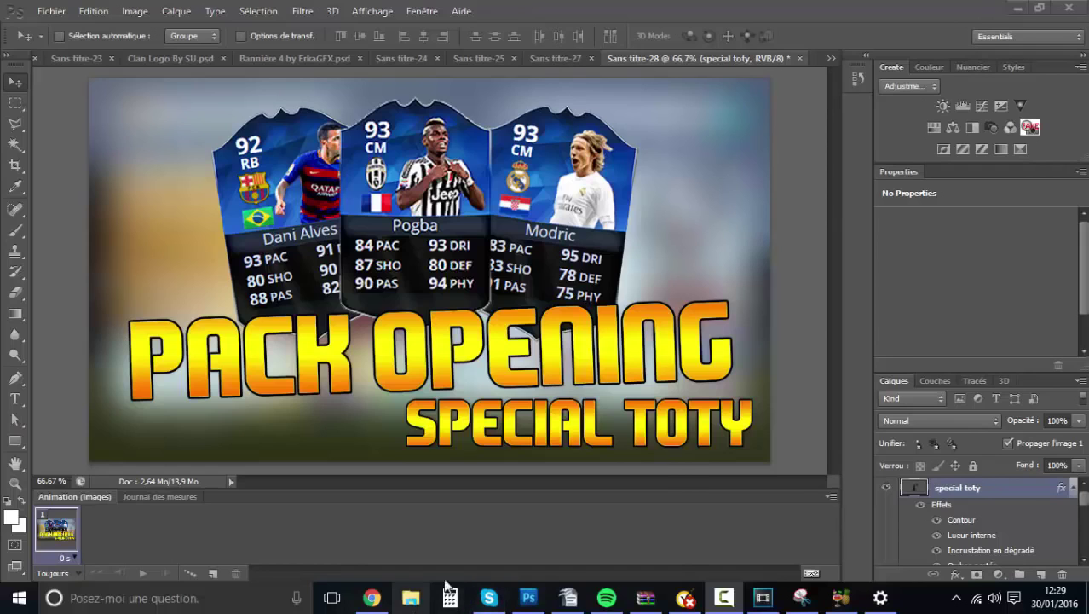
Find miniature la legende douchez.png among the desktop files and view it as a thumbnail example.
left_click(411, 597)
left_click(60, 213)
scroll(298, 341, "down", 5)
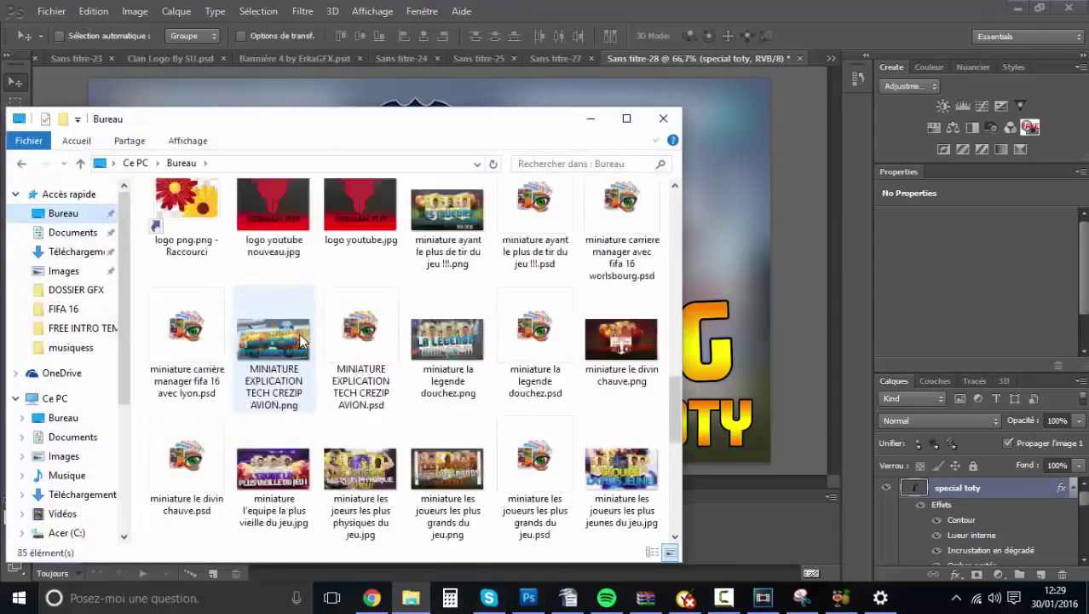
scroll(301, 340, "down", 5)
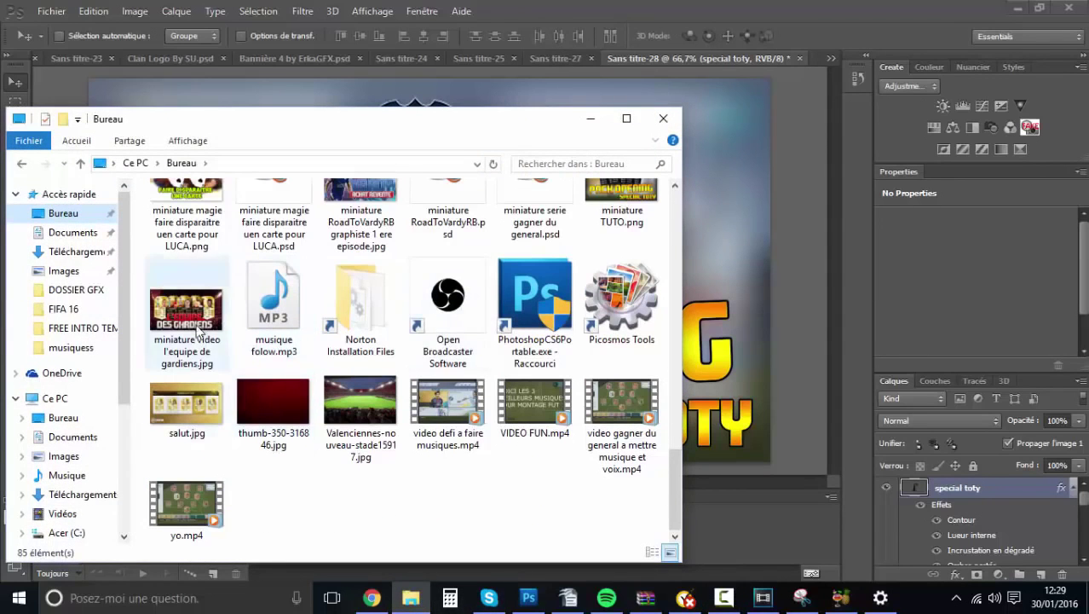
left_click_drag(671, 465, 663, 384)
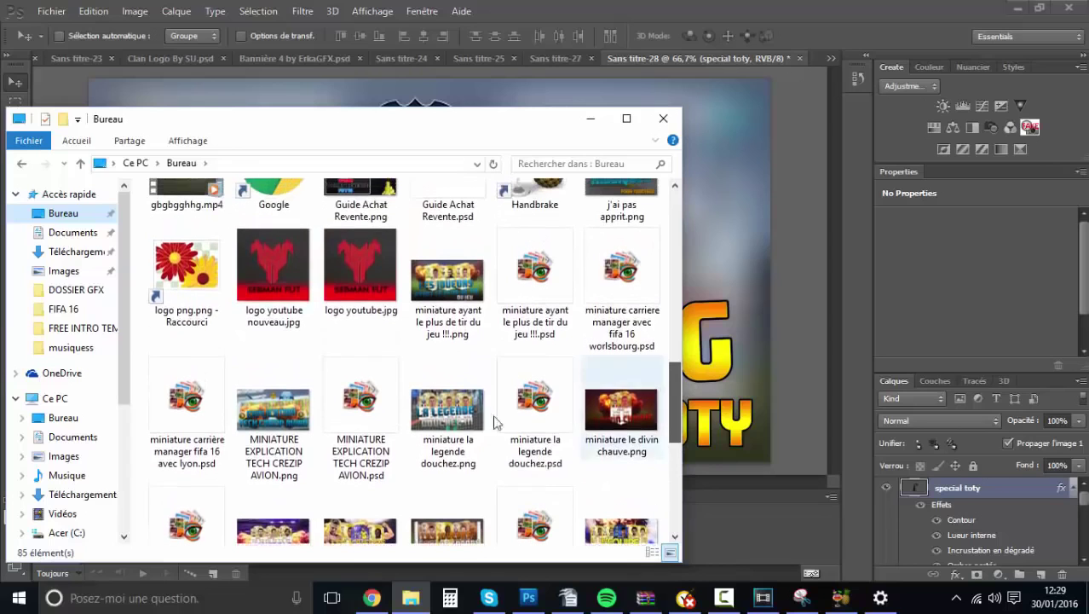
double_click(448, 413)
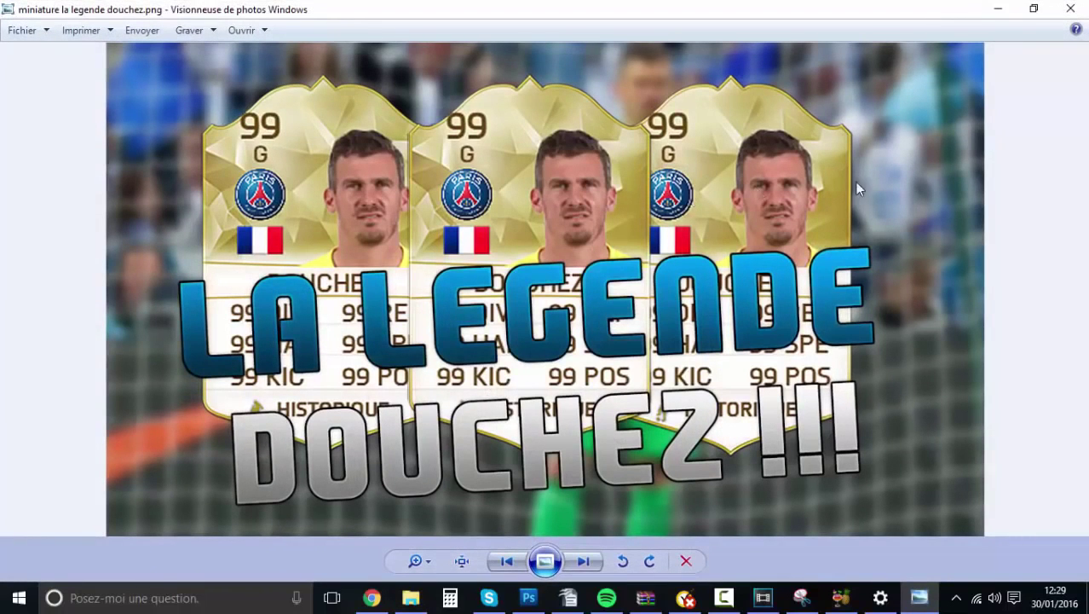
left_click(1071, 9)
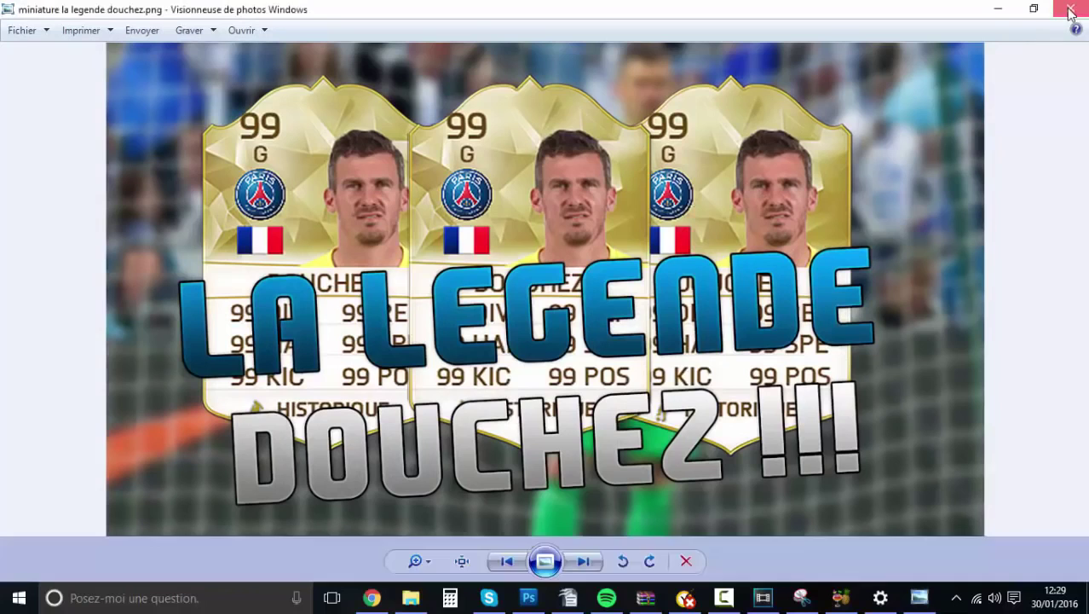
left_click(590, 119)
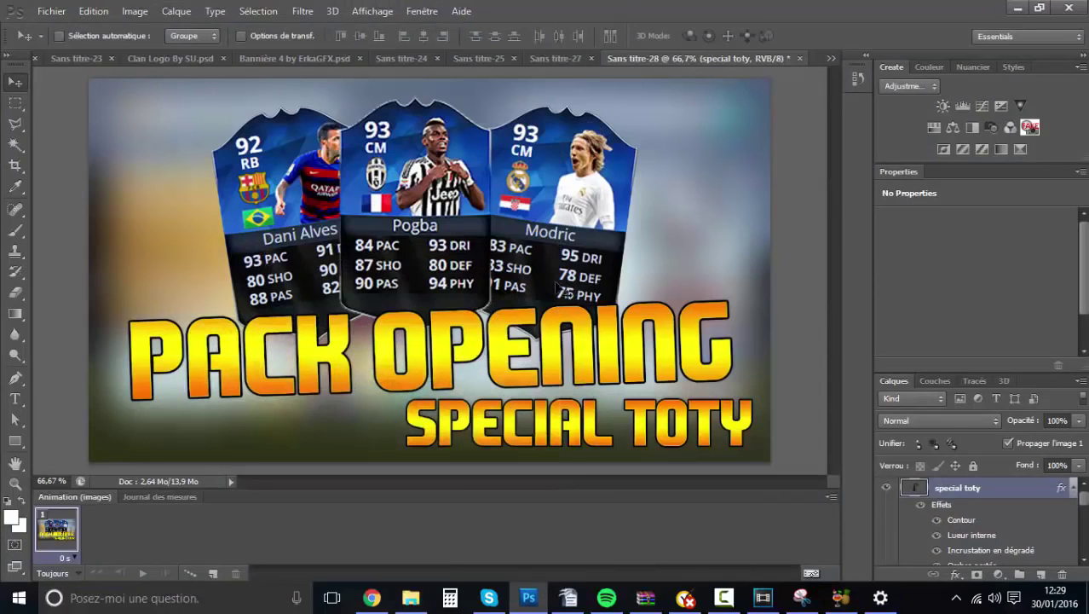
Create a new 1280 x 720 pixel RGB document at 72 pixels/inch with a white background.
left_click(52, 10)
left_click(65, 26)
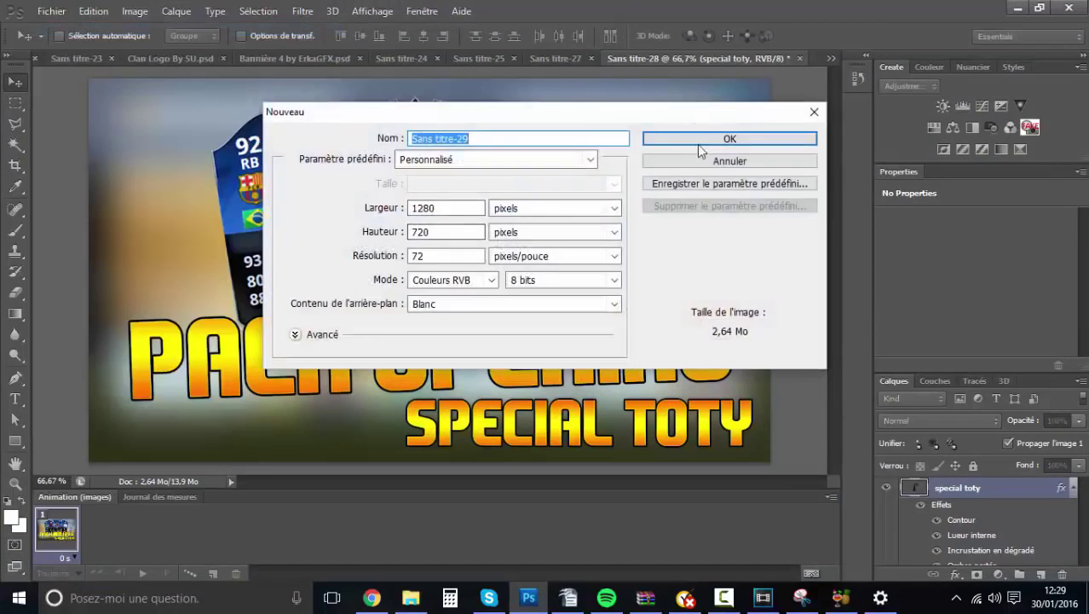
left_click(696, 138)
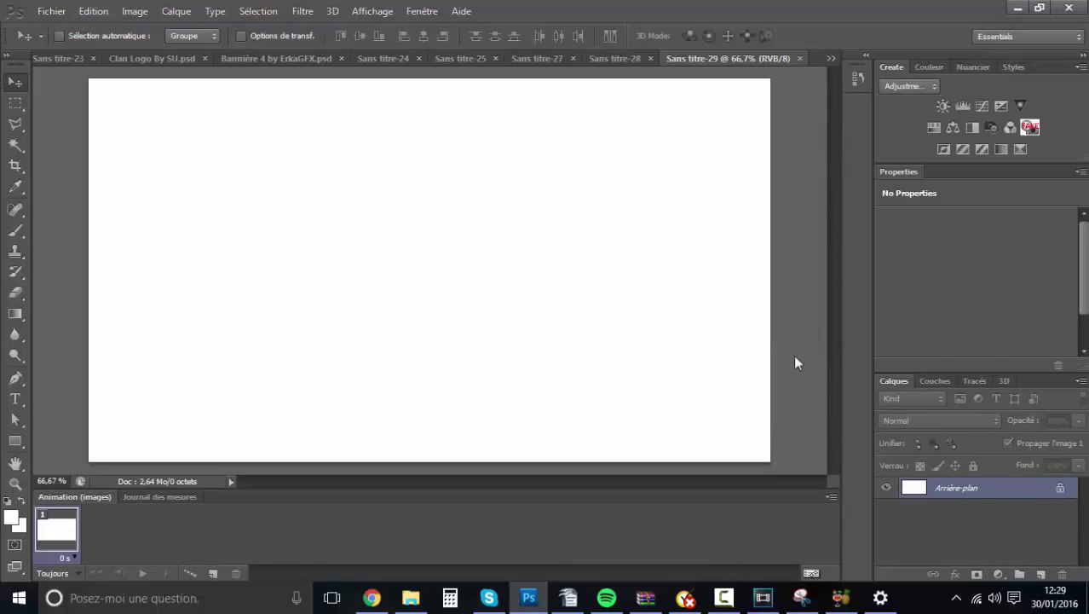
left_click(51, 11)
left_click(67, 26)
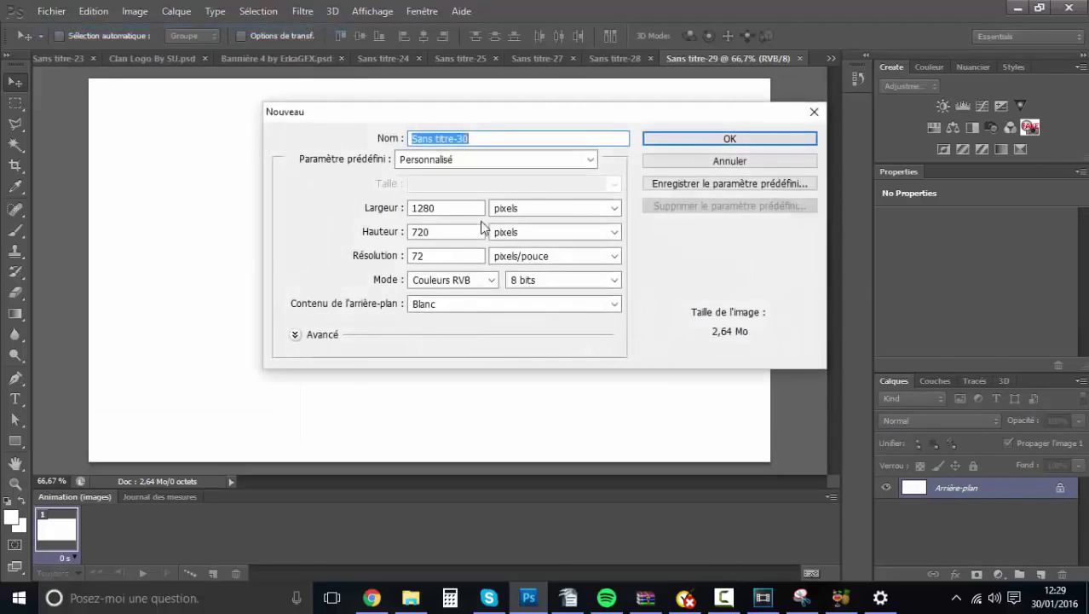
double_click(450, 234)
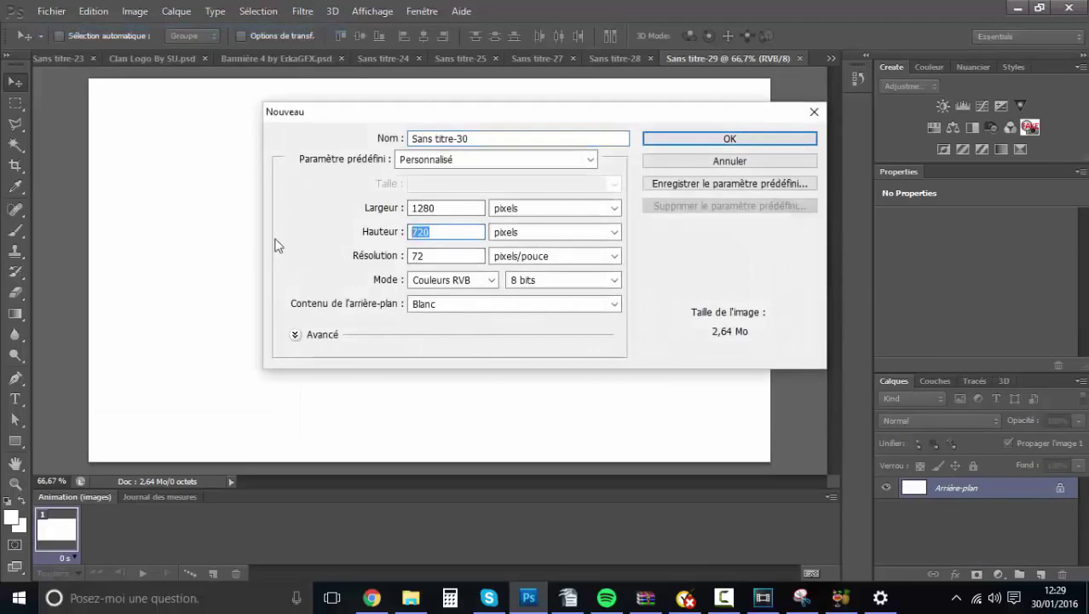
double_click(444, 258)
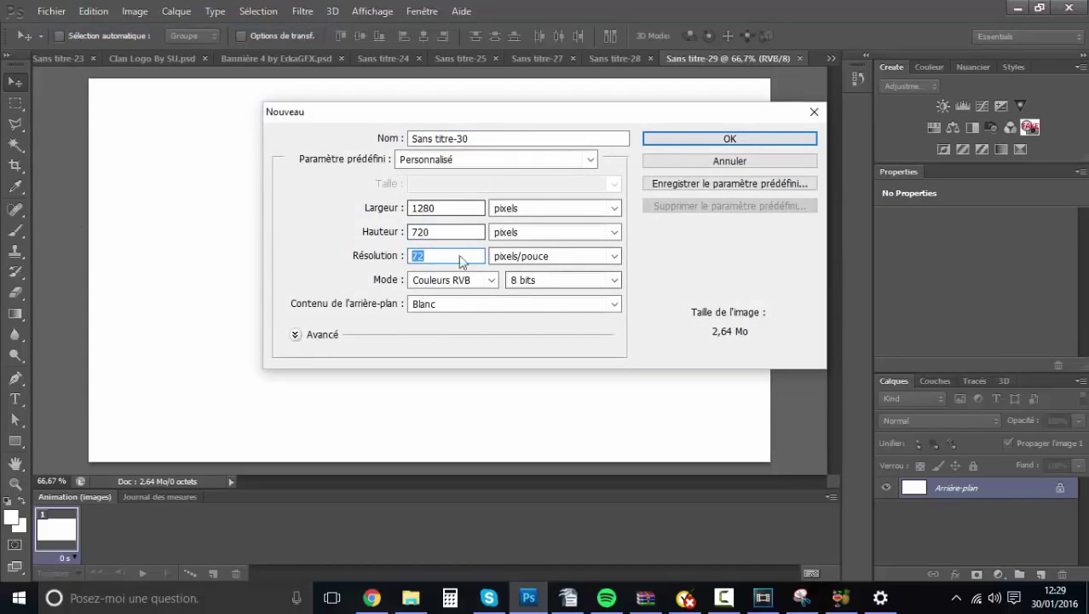
left_click(814, 112)
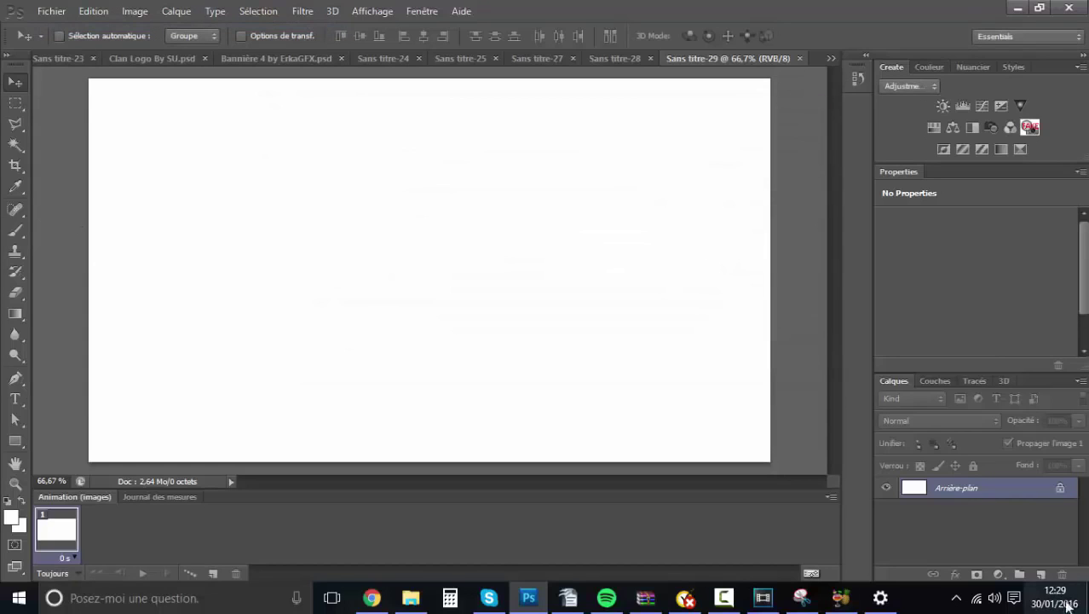
Convert the locked background into a regular layer named Calque 0 with default settings.
double_click(1060, 493)
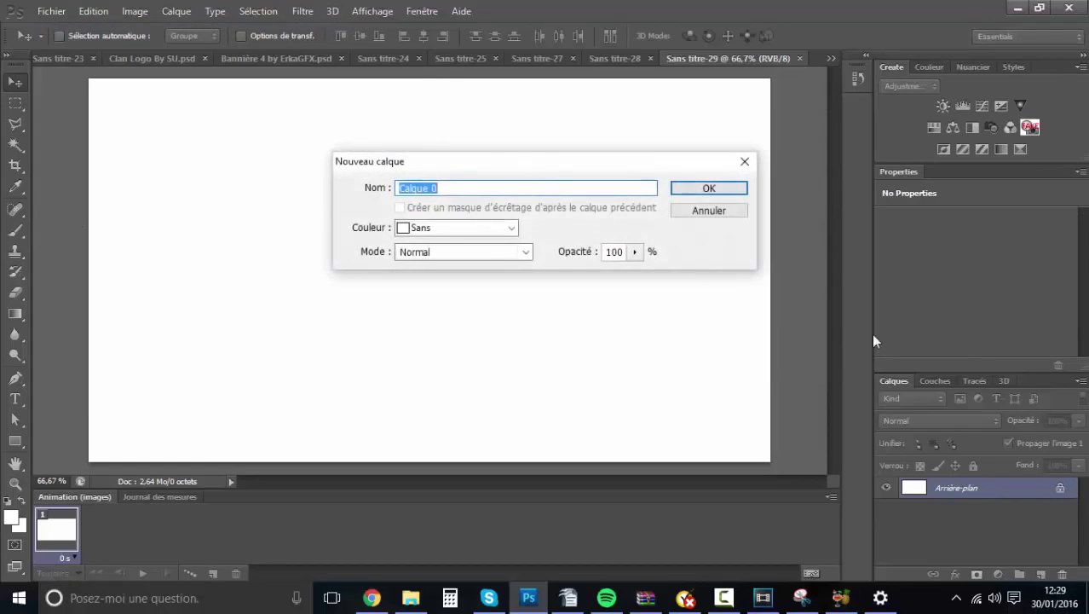
left_click(721, 191)
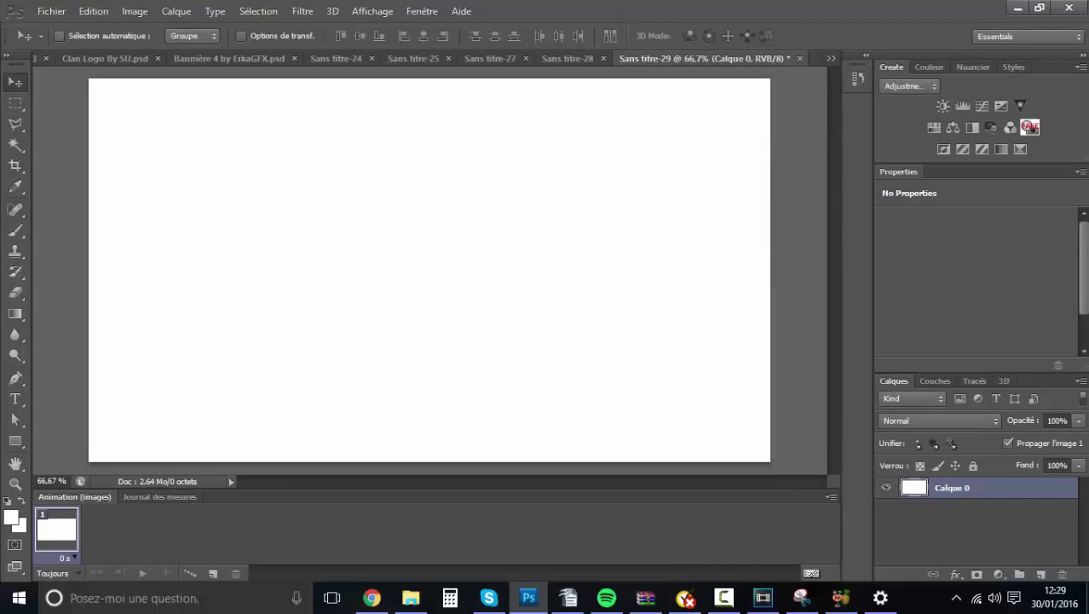
left_click(63, 19)
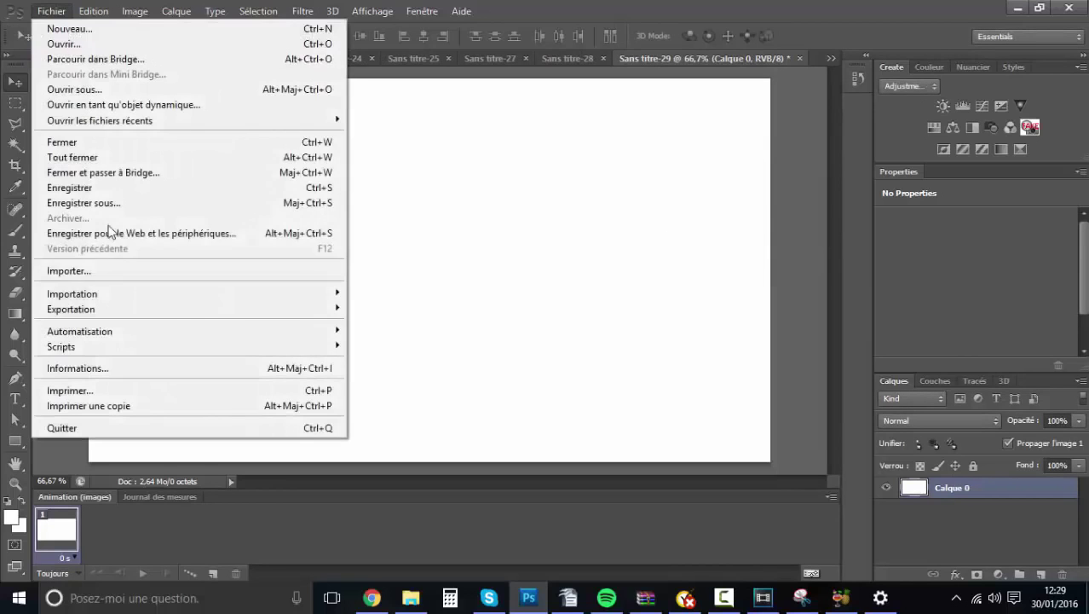
left_click(110, 270)
scroll(677, 307, "down", 15)
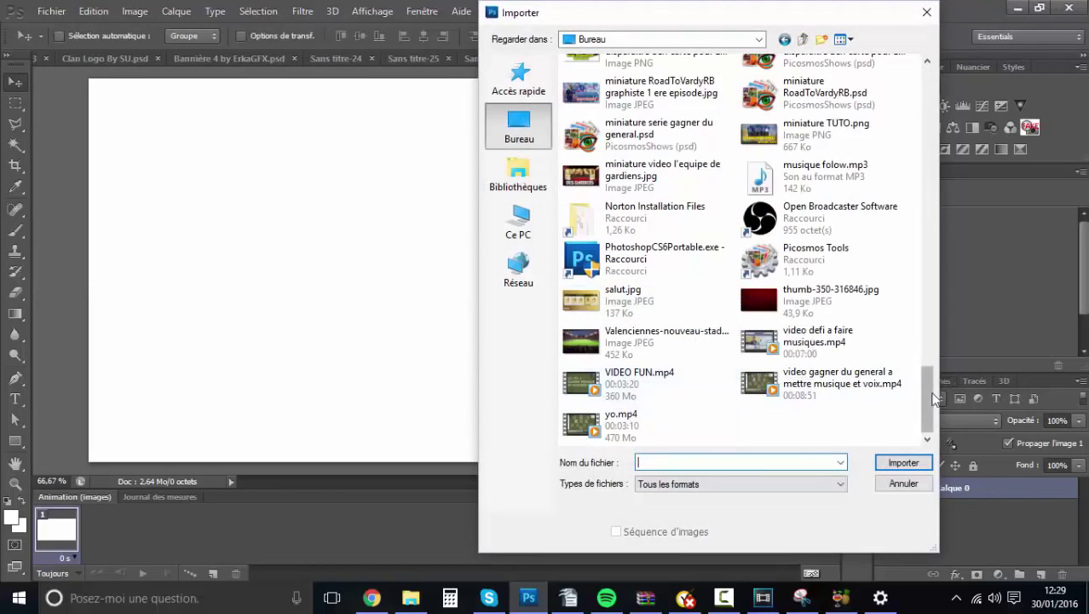
left_click_drag(926, 377, 960, 398)
left_click_drag(960, 398, 962, 283)
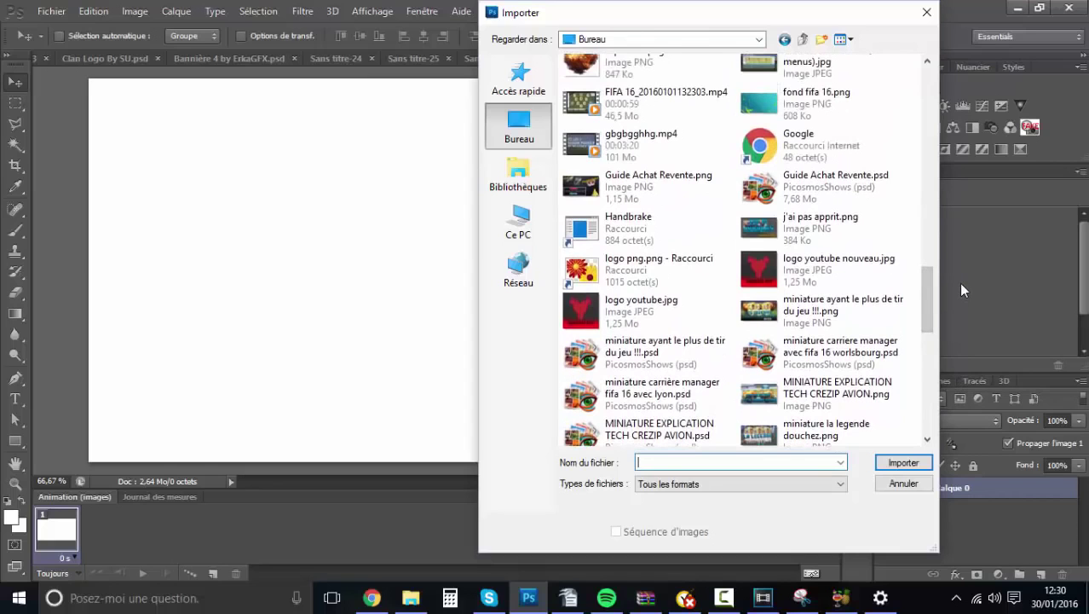
left_click_drag(928, 310, 931, 240)
left_click_drag(928, 288, 927, 418)
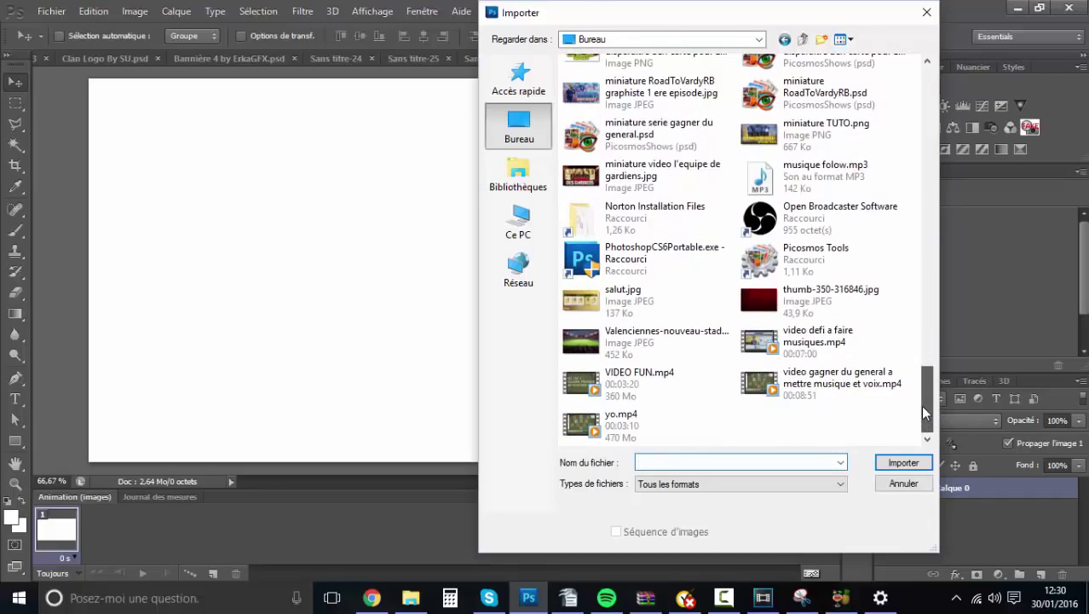
left_click_drag(924, 411, 935, 354)
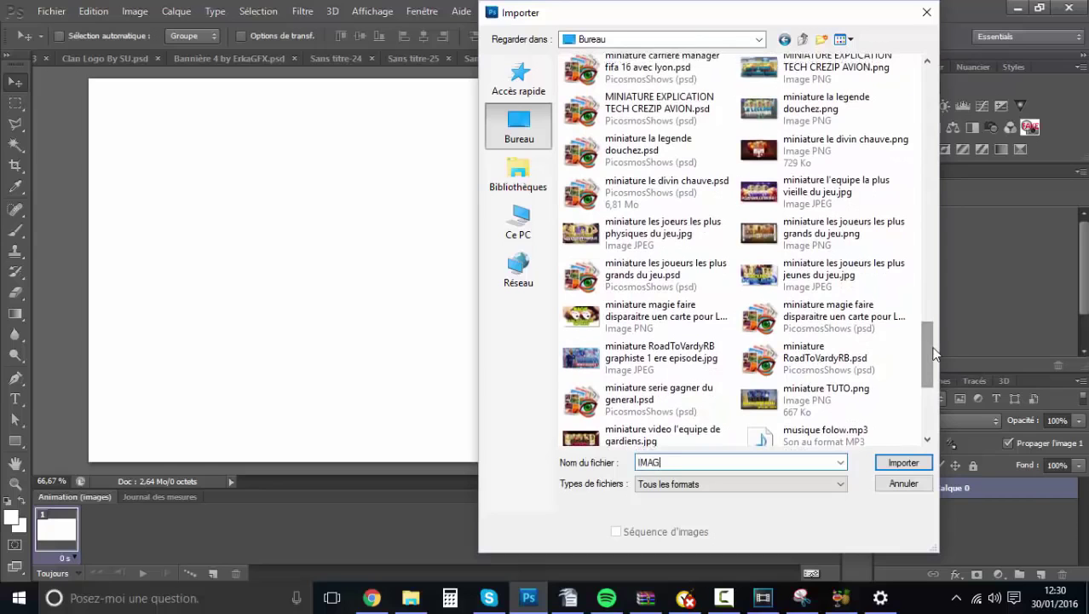
left_click(926, 12)
left_click(1016, 9)
left_click(998, 10)
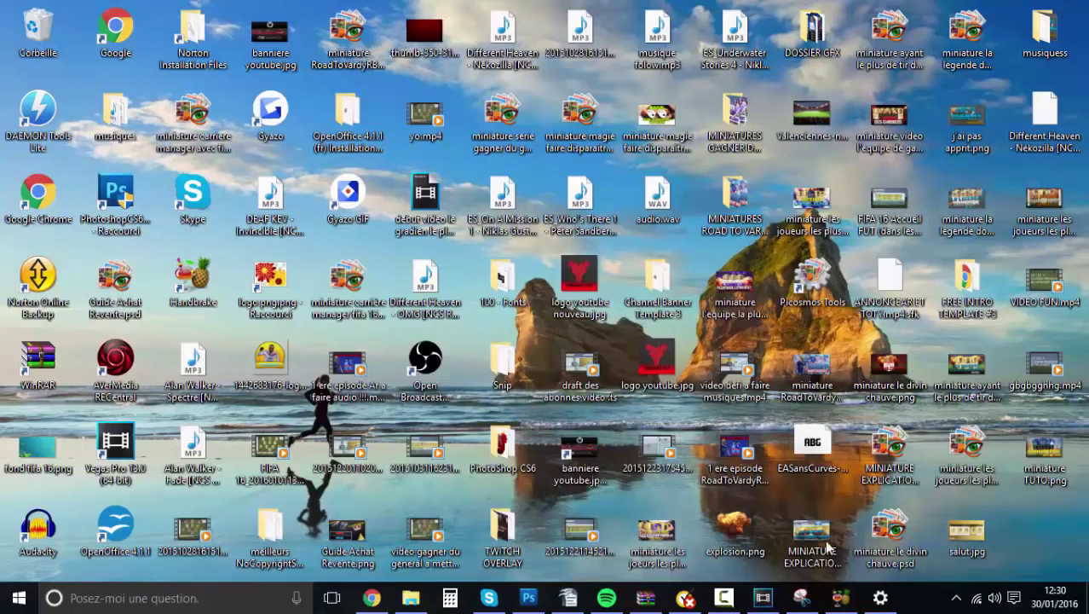
left_click(529, 597)
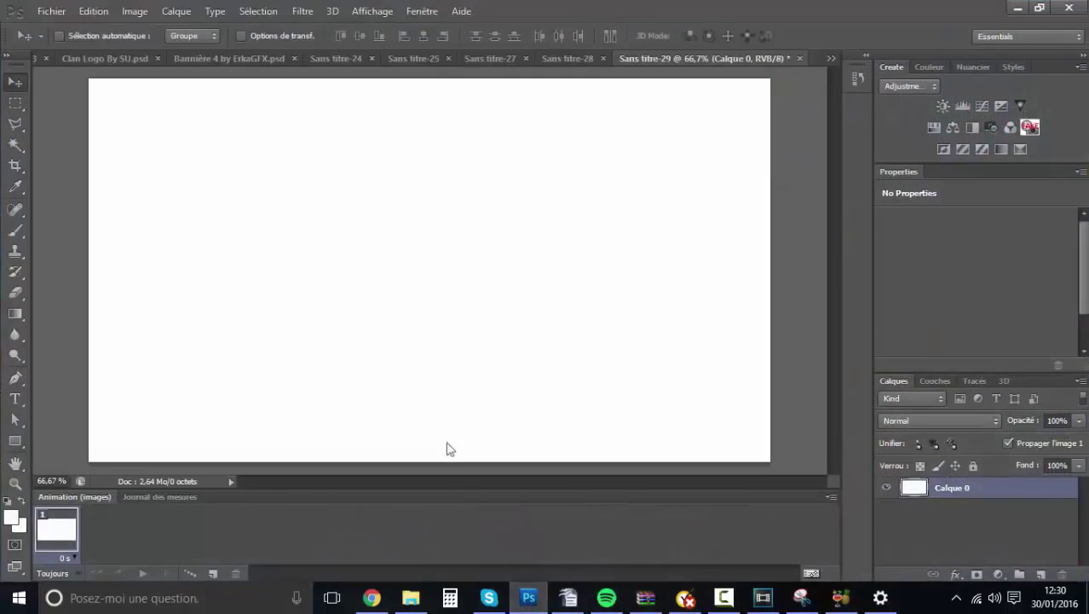
Try placing FIFA 16 Accueil FUT (dans les menus).jpg from the desktop as the background, and undo the placement.
left_click(40, 19)
left_click(97, 273)
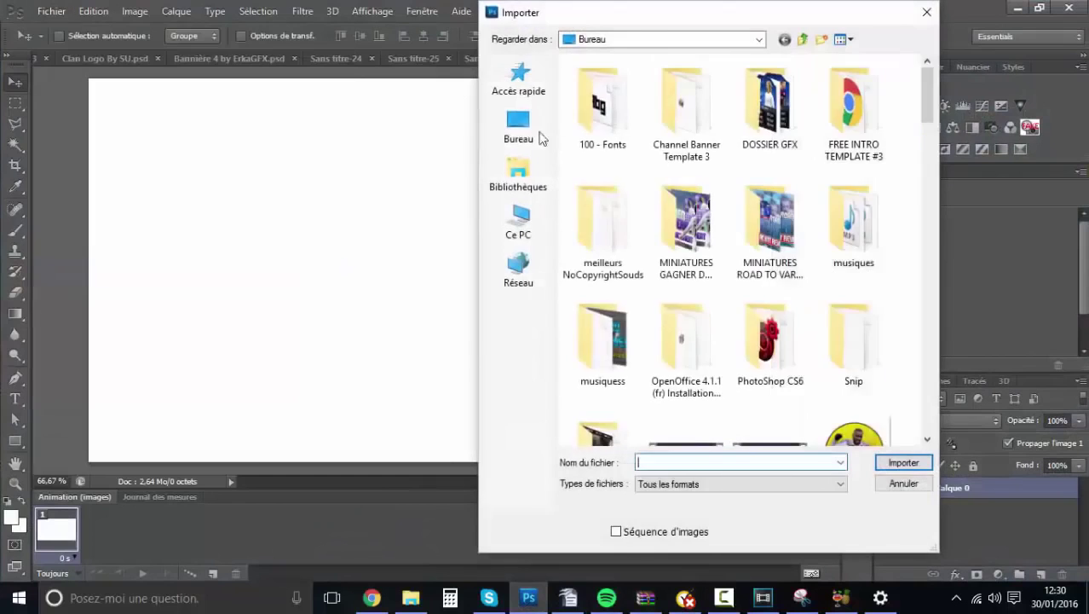
scroll(834, 290, "down", 15)
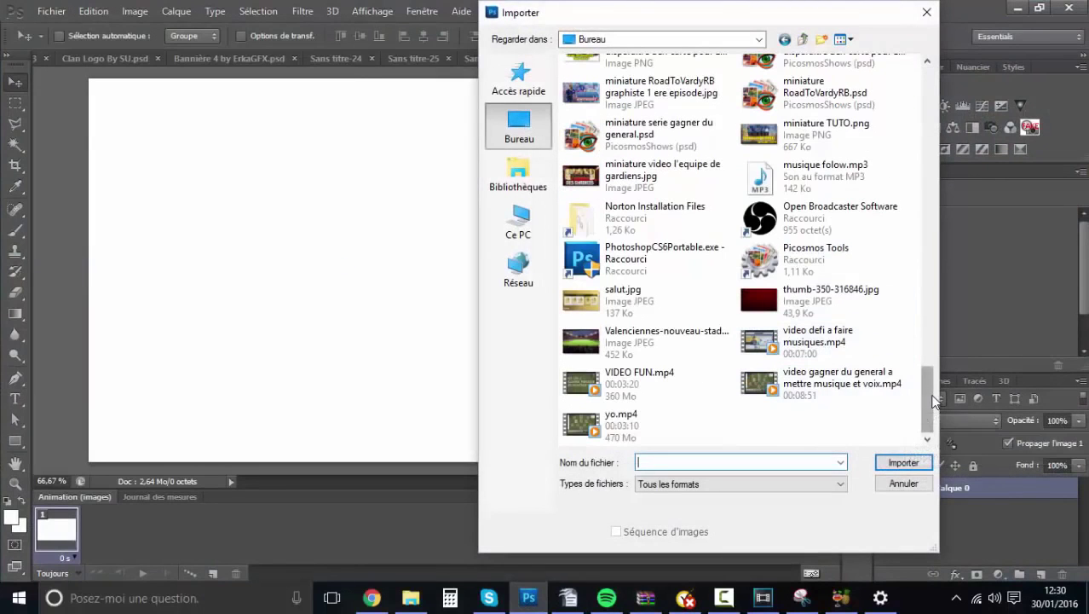
left_click_drag(934, 398, 928, 254)
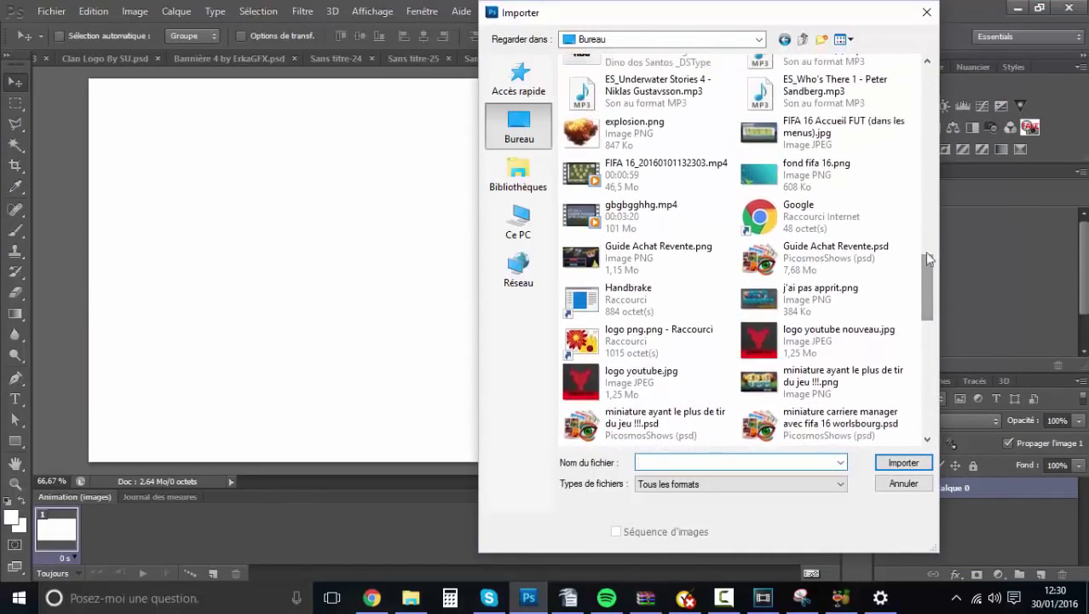
double_click(823, 139)
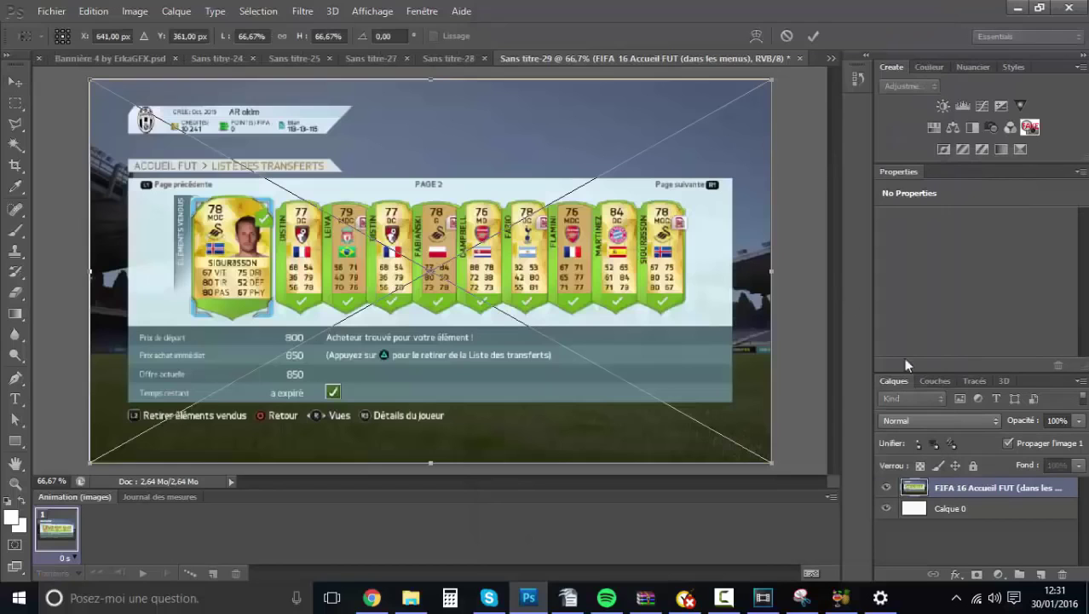
key("Return")
key("ctrl+z")
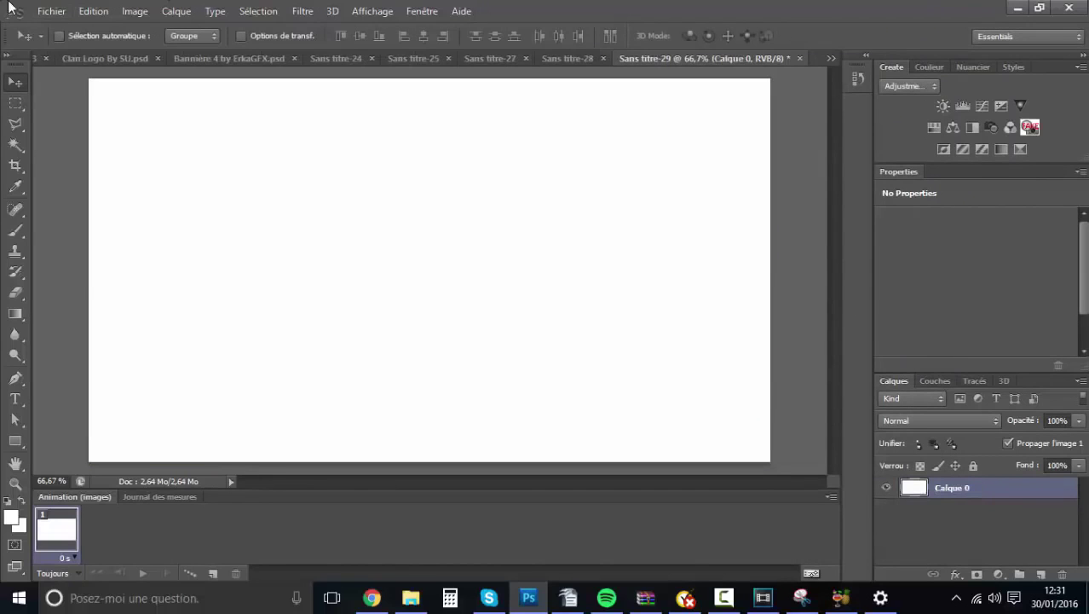
Import FIFA 16 Accueil FUT (dans les menus)_1.jpg from the PS4 SHARE Screenshots FIFA 16 folder on TRAVELDRIVE (F:).
left_click(51, 10)
left_click(95, 271)
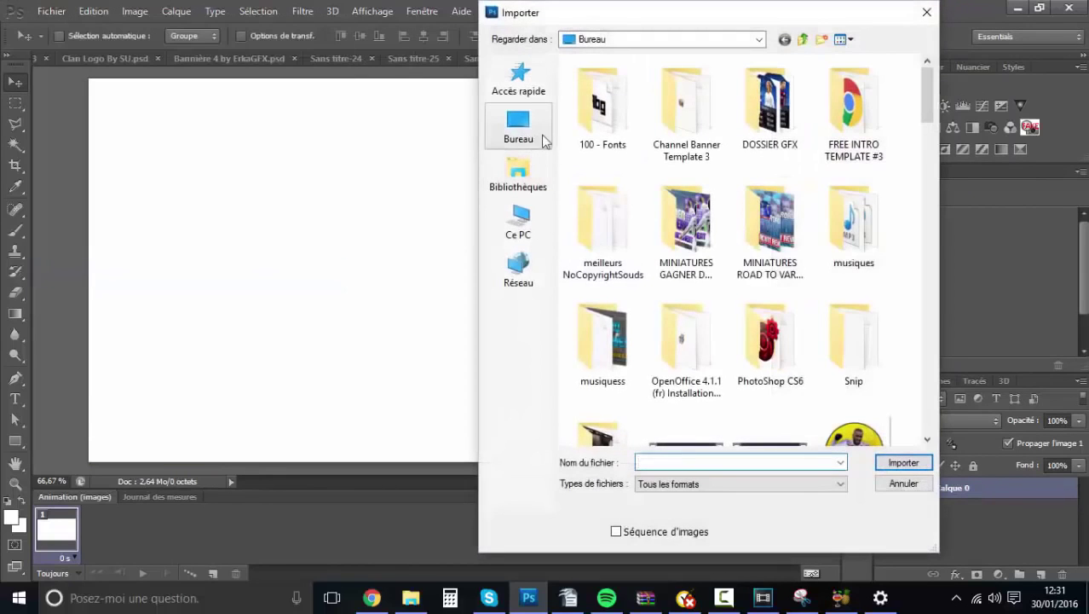
left_click(546, 139)
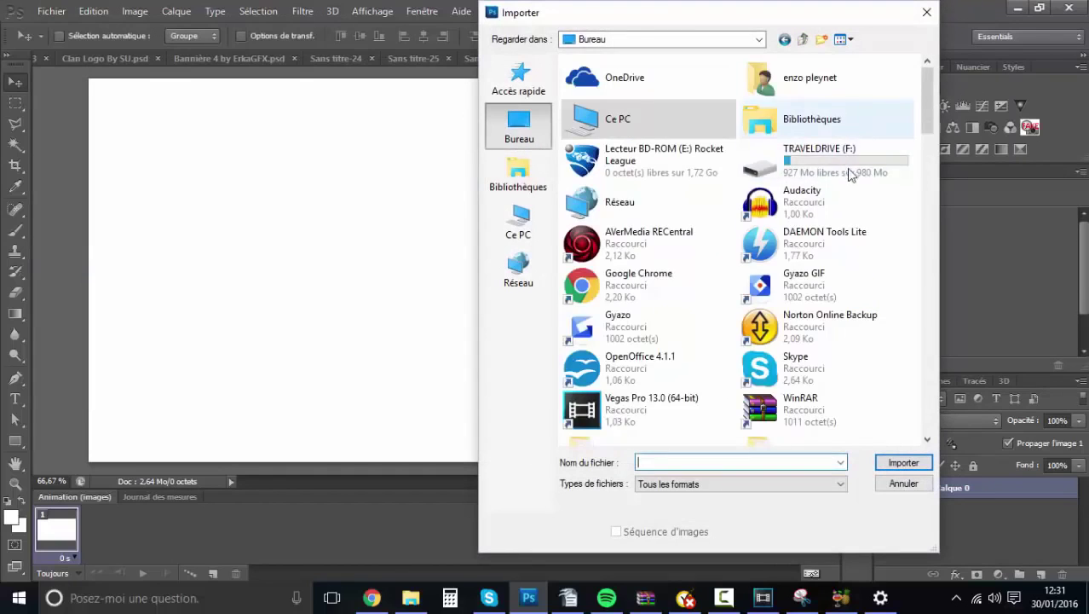
double_click(850, 175)
double_click(666, 97)
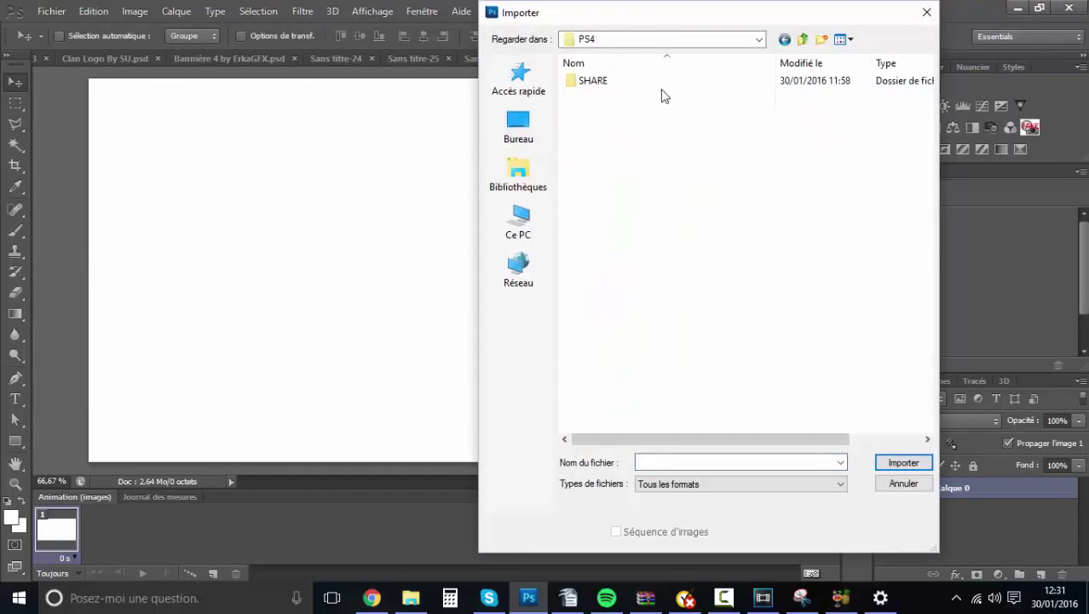
double_click(663, 92)
double_click(664, 94)
left_click(656, 92)
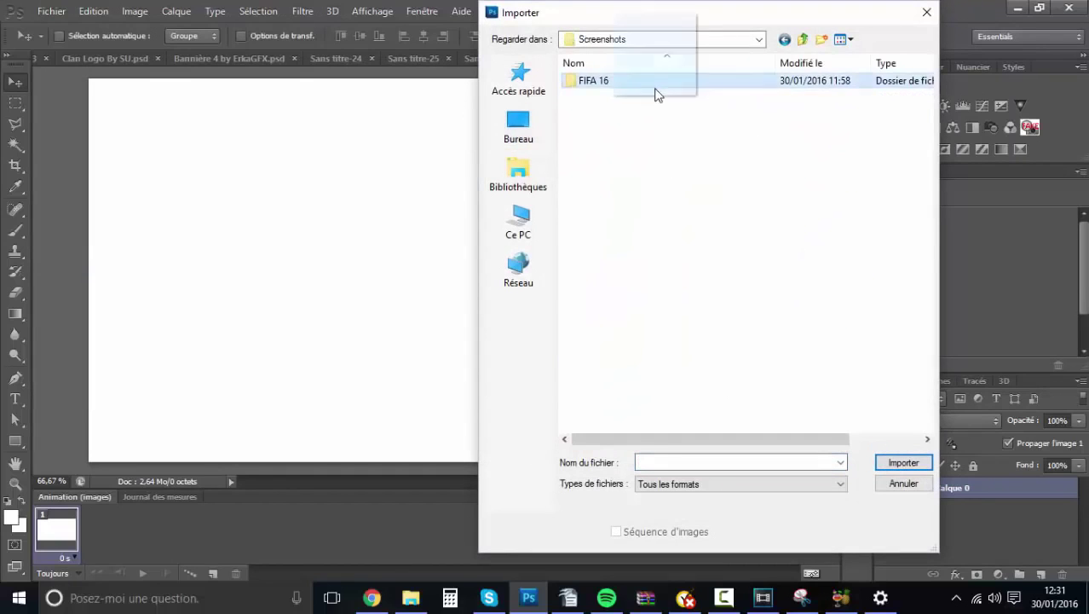
double_click(656, 85)
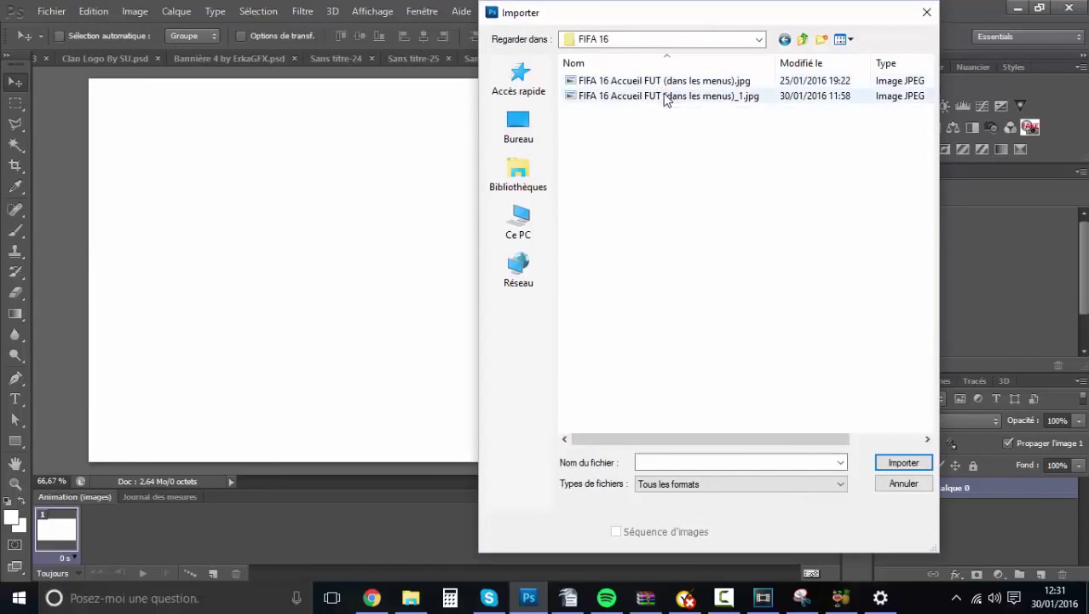
double_click(664, 96)
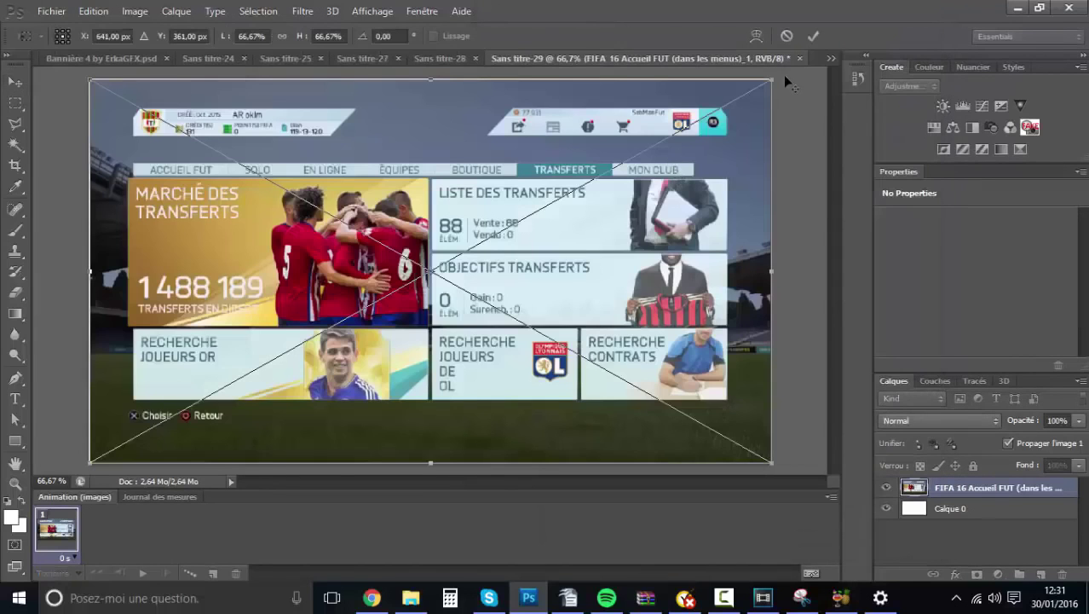
Enlarge the placed screenshot slightly past the canvas edges and rasterize its layer.
left_click_drag(789, 82, 799, 78)
key("Return")
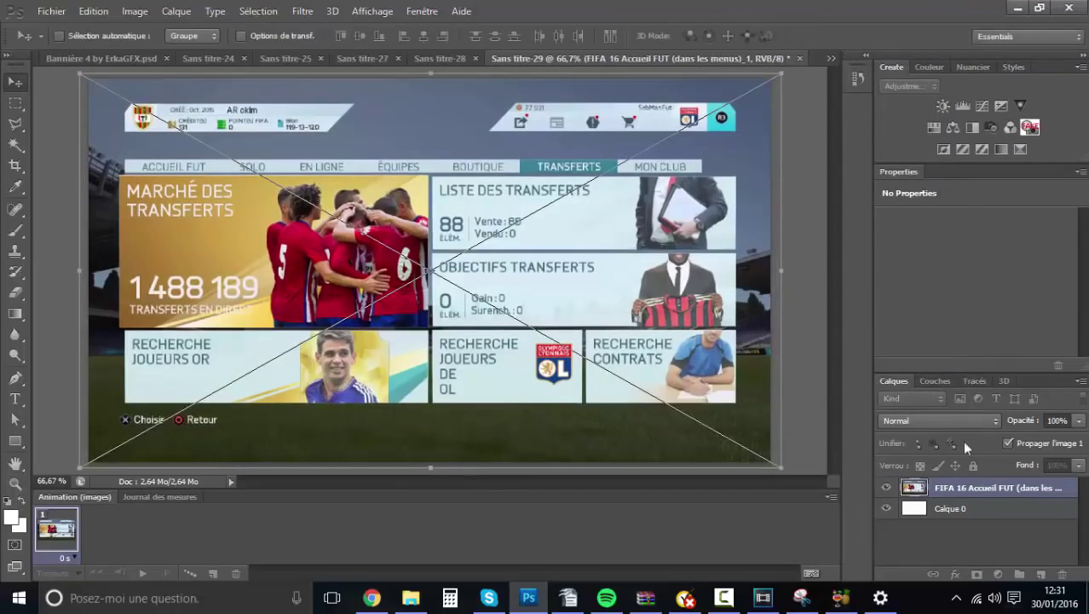
right_click(971, 487)
left_click(916, 190)
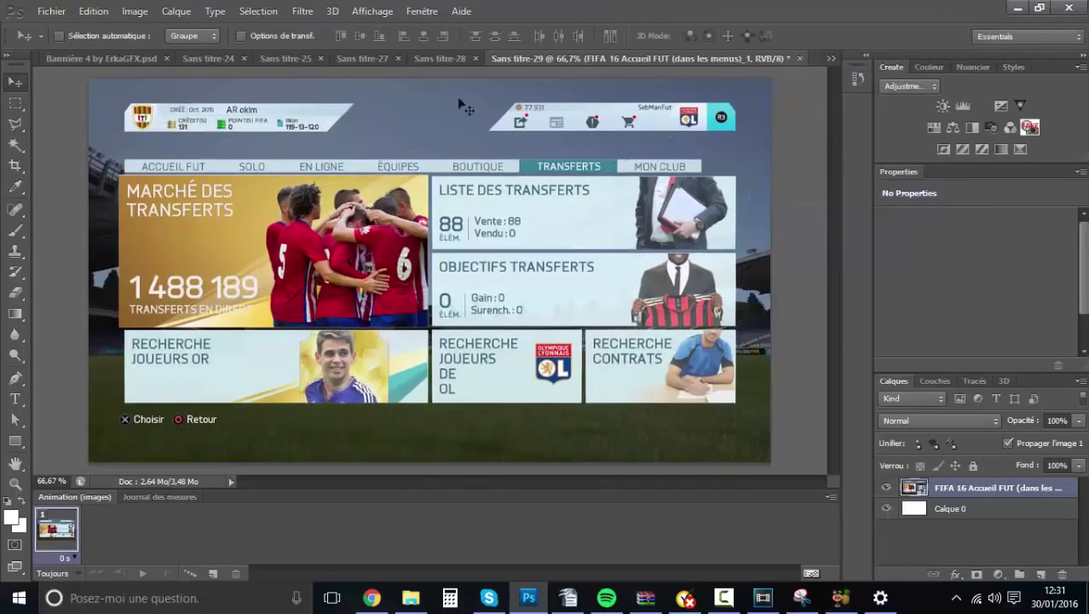
Apply a Gaussian blur with a radius of 32 pixels to the FIFA 16 Accueil FUT screenshot layer.
left_click(305, 12)
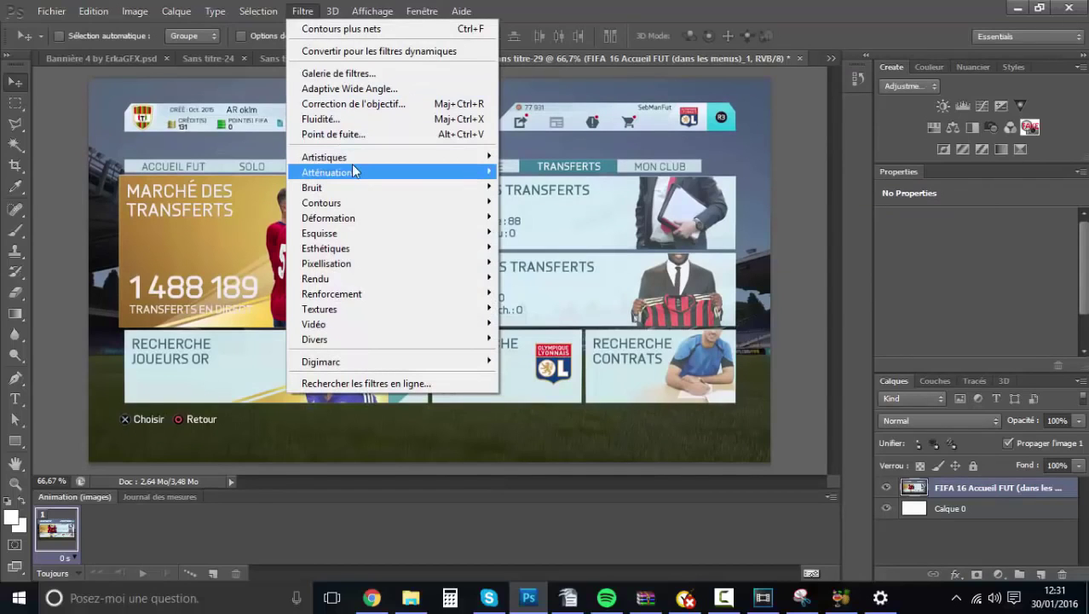
mouse_move(355, 172)
left_click(555, 224)
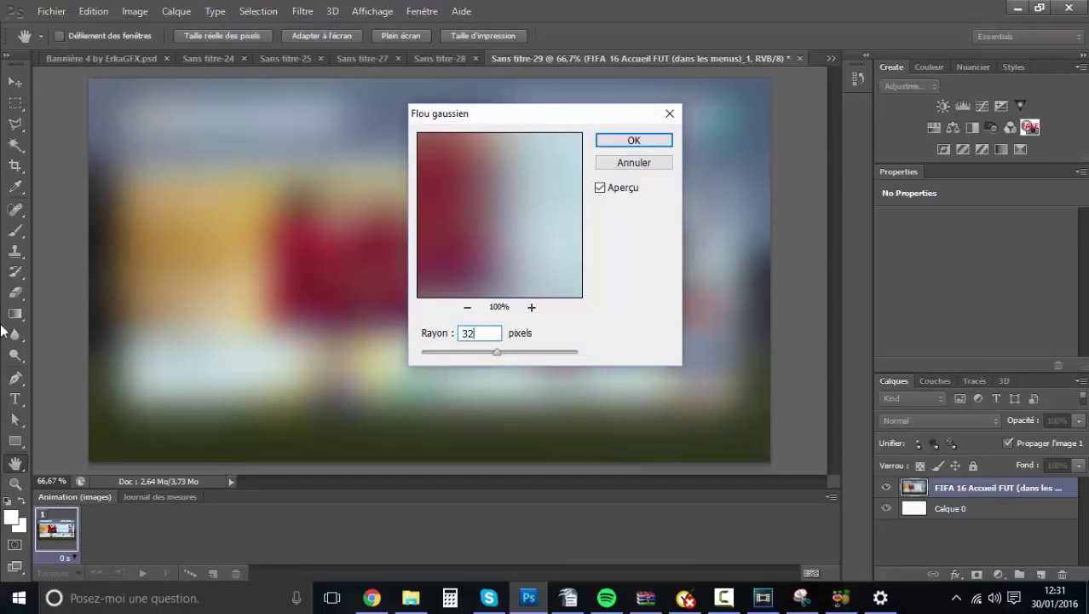
left_click(647, 142)
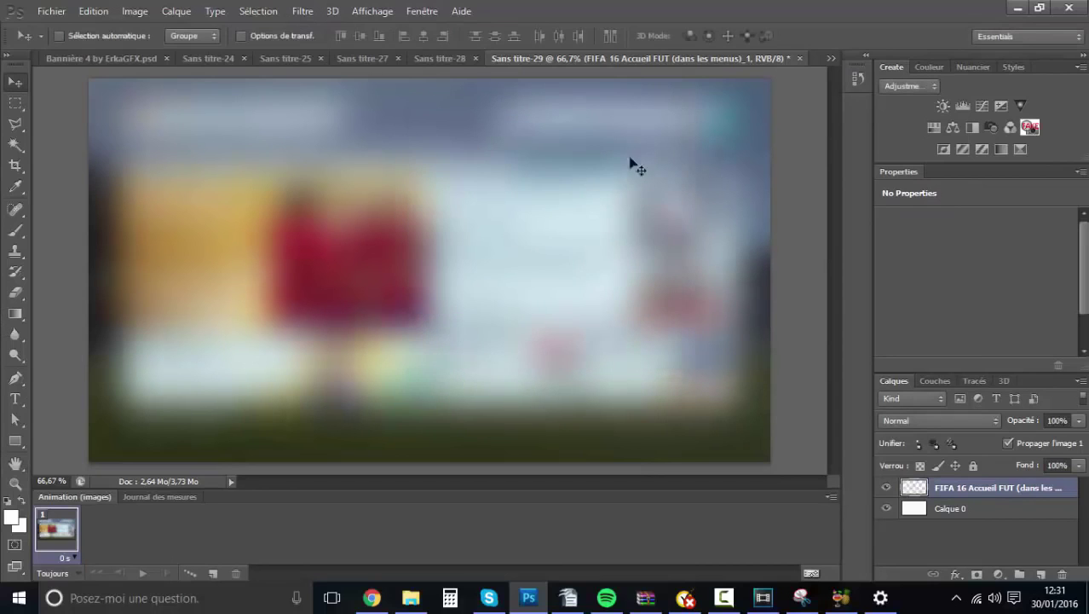
Start importing an image and open the DOSSIER GFX folder on the desktop.
left_click(51, 12)
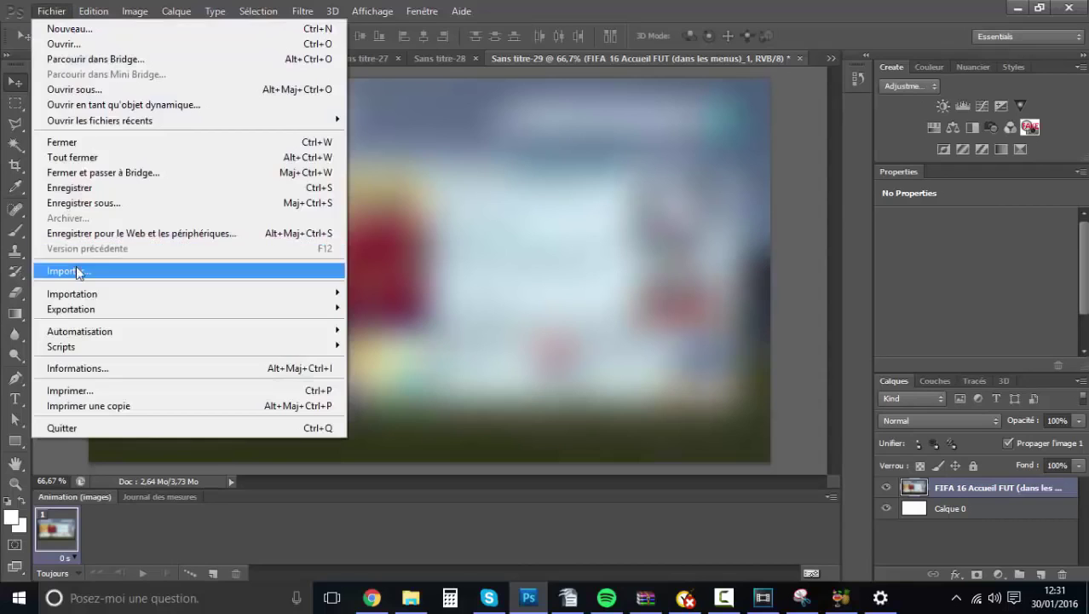
left_click(85, 266)
left_click(543, 119)
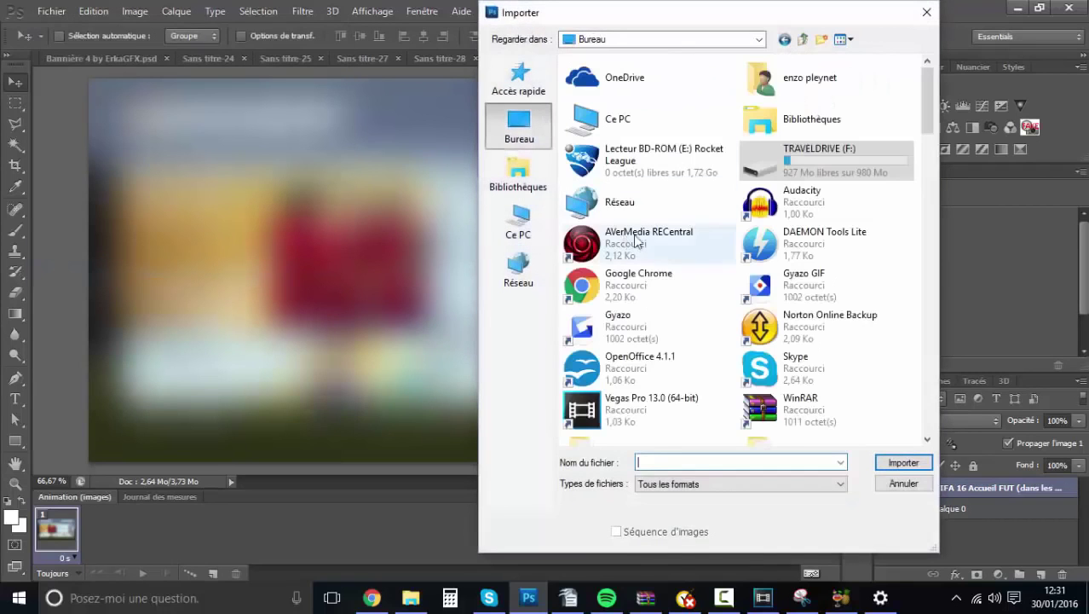
scroll(924, 115, "down", 4)
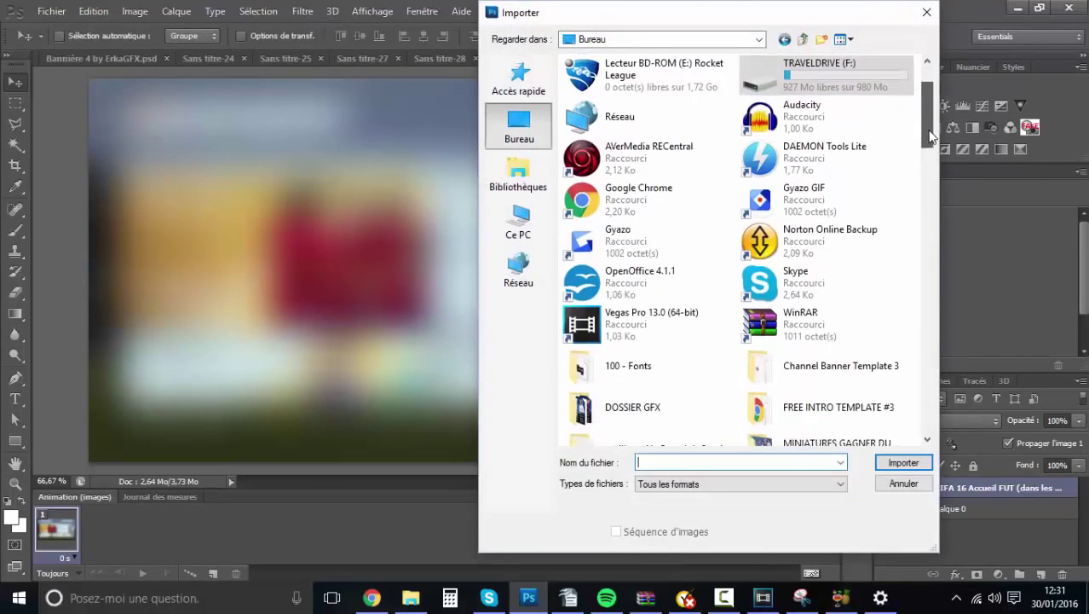
scroll(922, 118, "up", 3)
left_click_drag(918, 121, 908, 445)
type("DOSS")
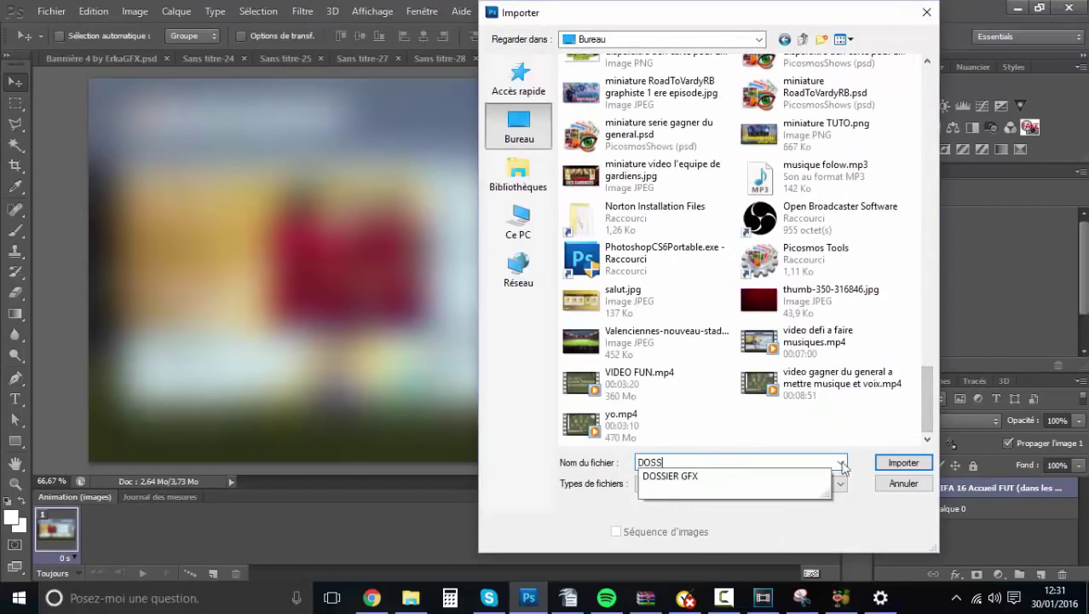
left_click(695, 476)
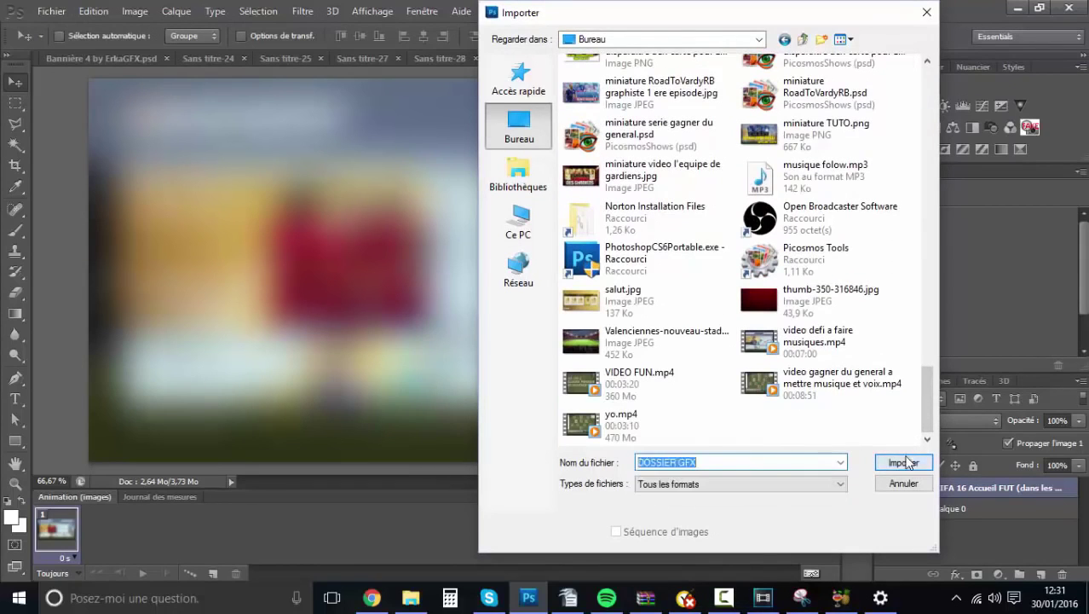
left_click(905, 462)
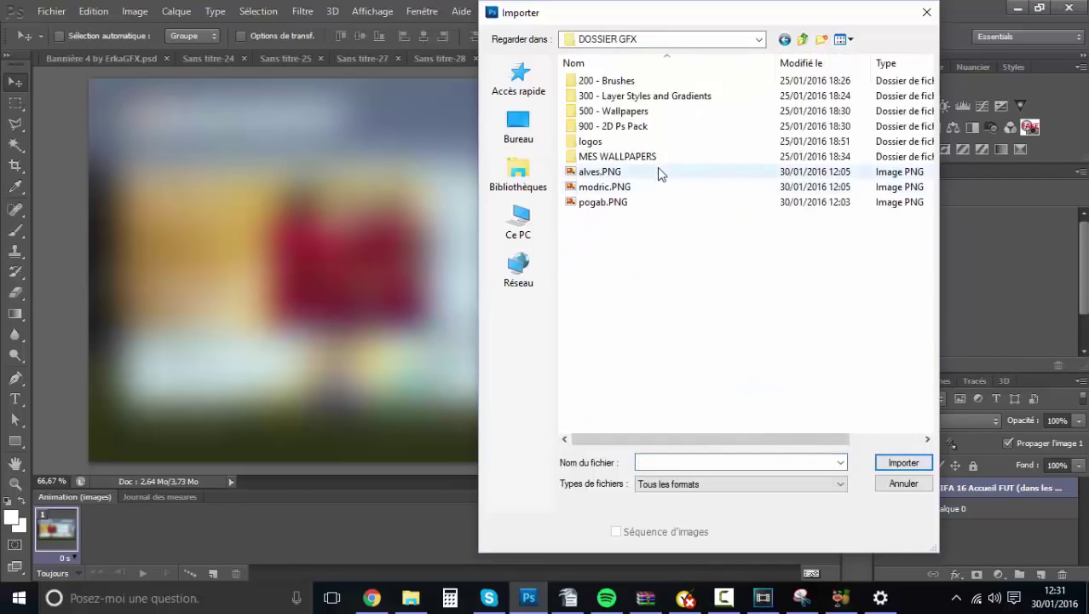
Switch to Chrome, search FUTBIN for POGBA, open the 93-rated CM card, and view it alongside the Snipping Tool capture.
left_click(372, 598)
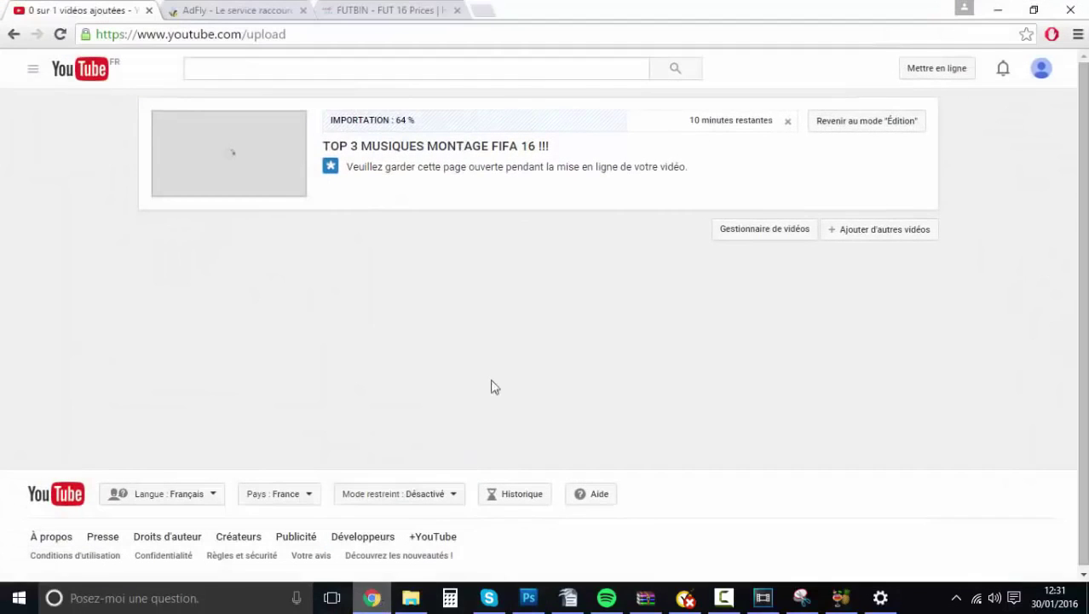
left_click(447, 9)
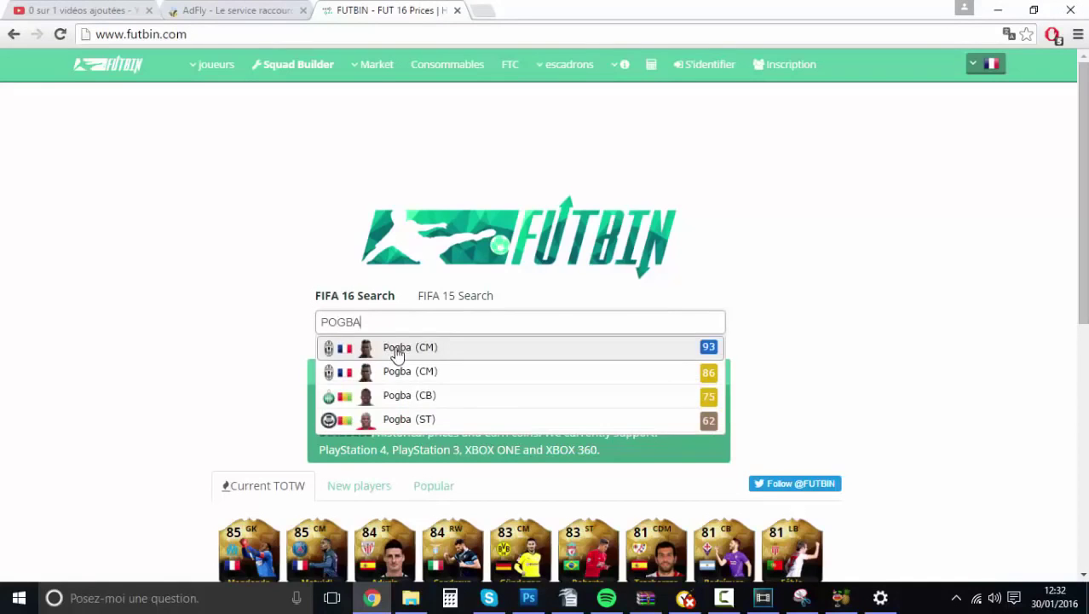
left_click(397, 353)
left_click(801, 598)
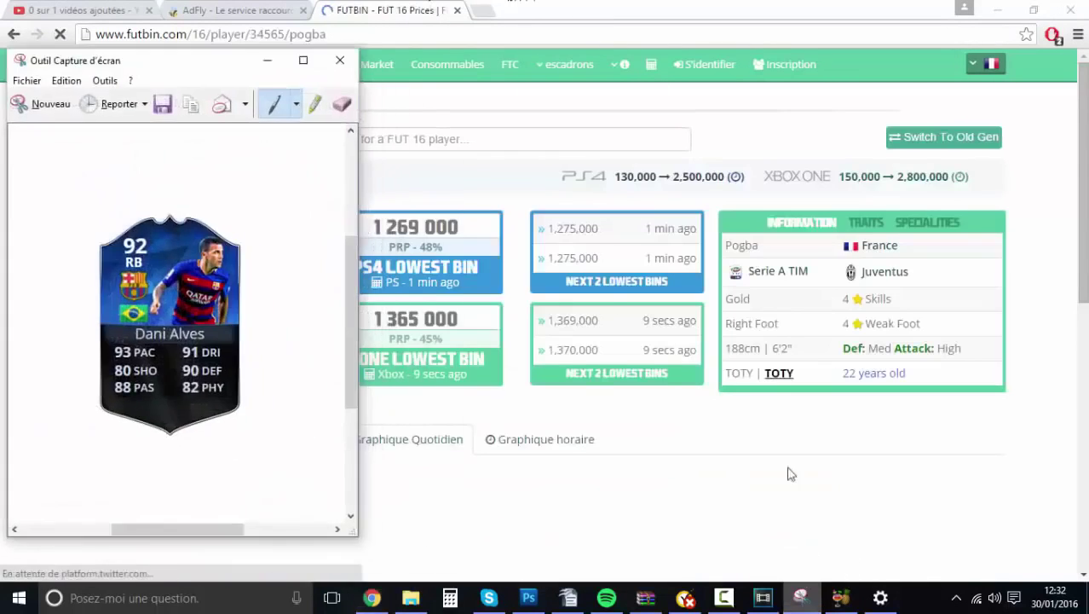
left_click_drag(126, 75, 545, 103)
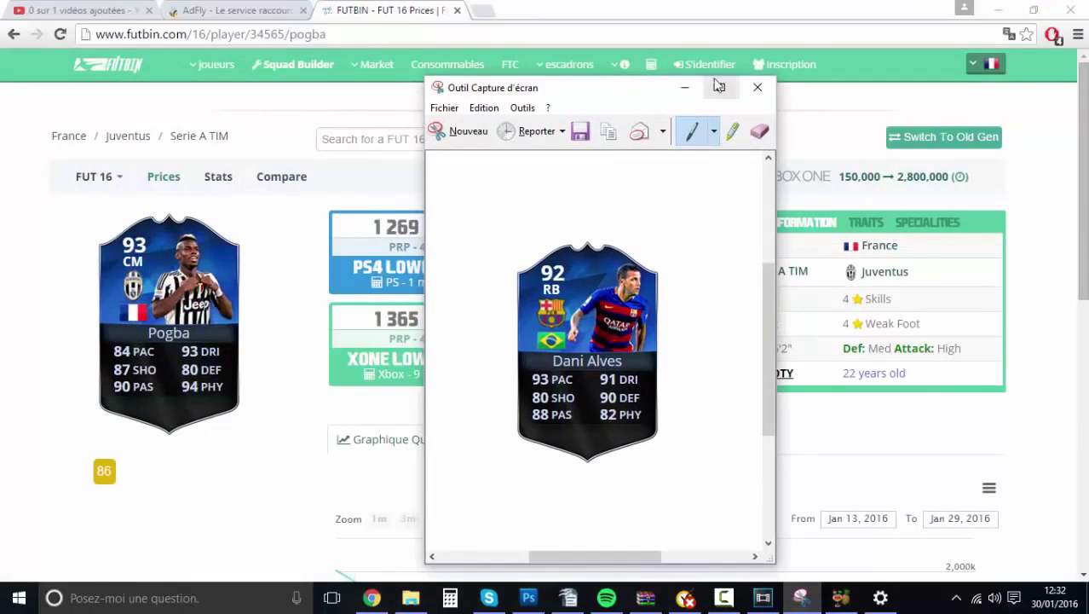
left_click(684, 86)
Return to Photoshop, import alves.PNG, enlarge the card around its centre, and rasterize its layer.
left_click(530, 599)
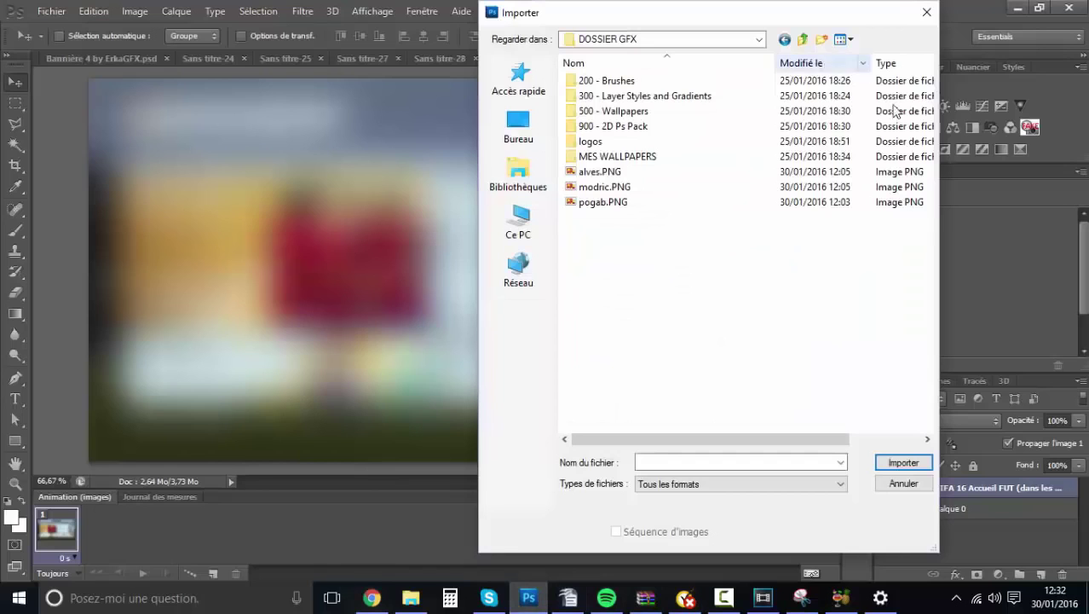
double_click(629, 171)
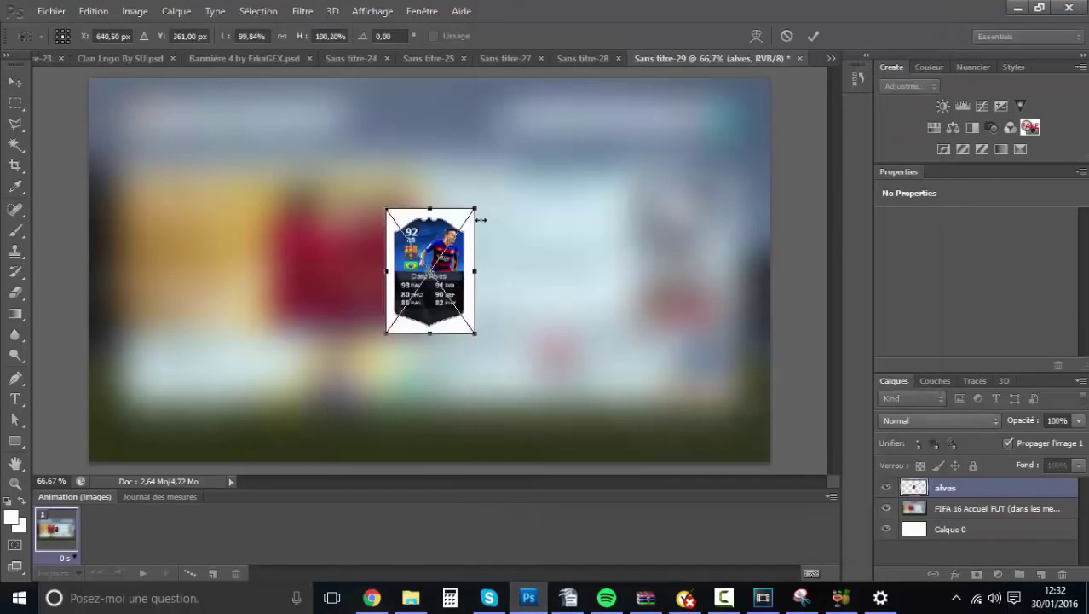
left_click_drag(474, 208, 522, 149)
key("Return")
right_click(952, 498)
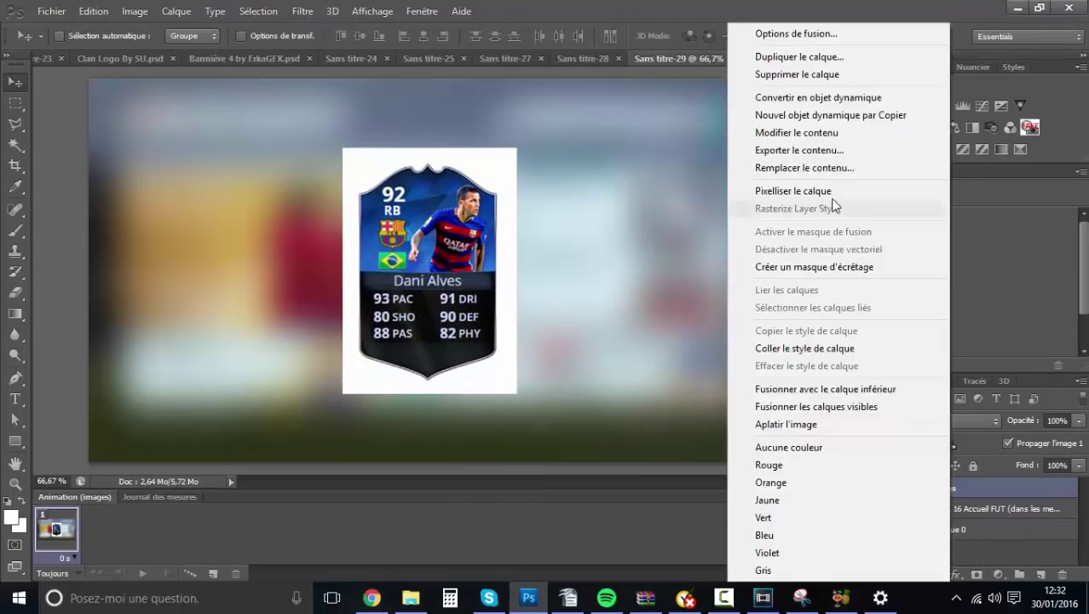
left_click(823, 189)
Select the white background around the Dani Alves card with the Magic Wand, delete it, and deselect.
left_click(15, 143)
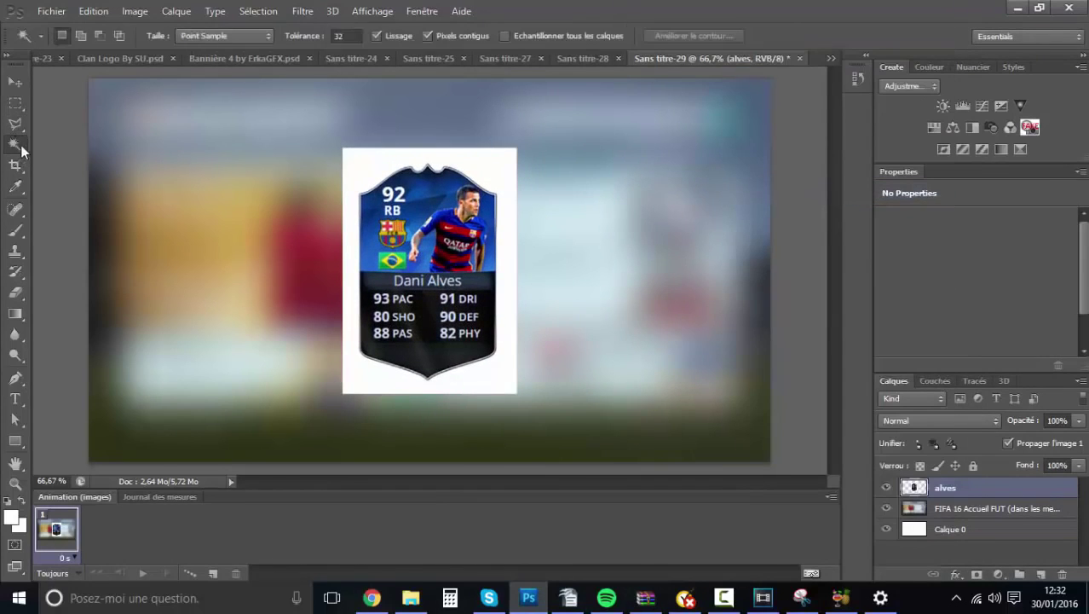
key("shift+w")
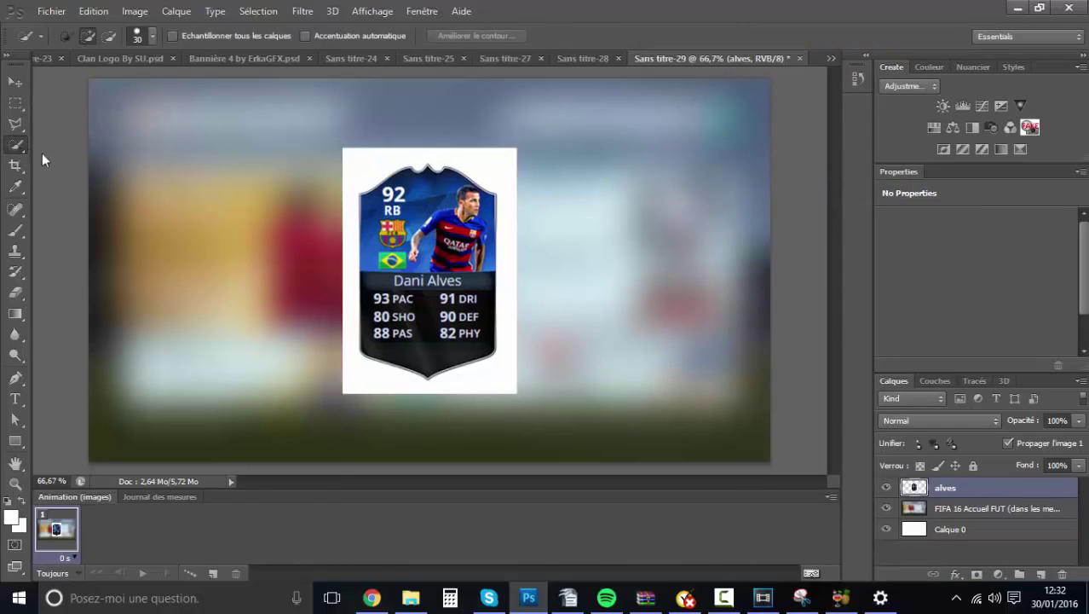
right_click(15, 145)
left_click(65, 161)
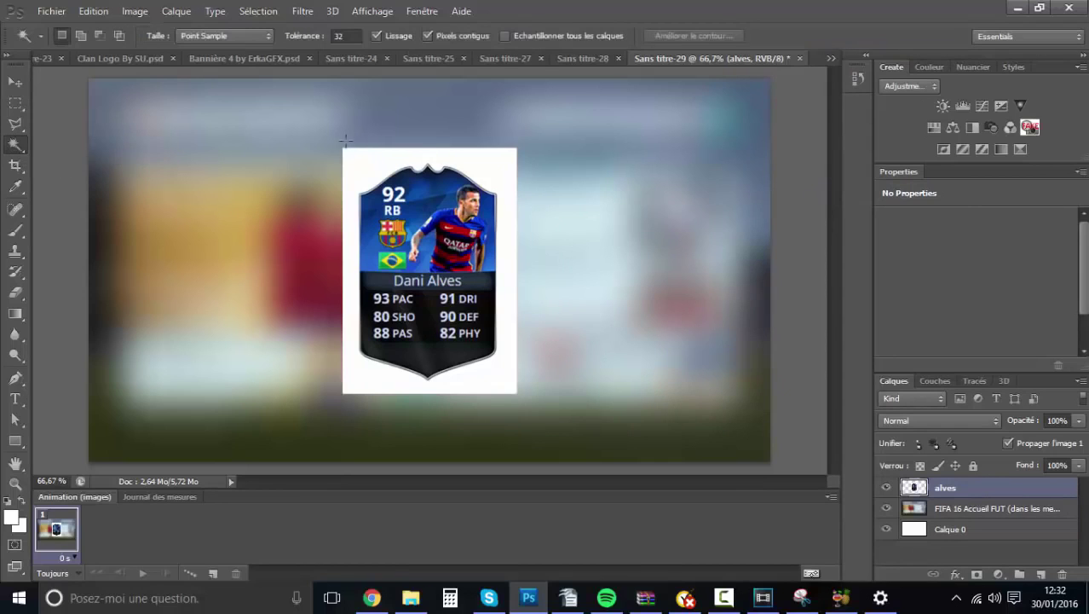
right_click(17, 144)
left_click(65, 156)
left_click(363, 159)
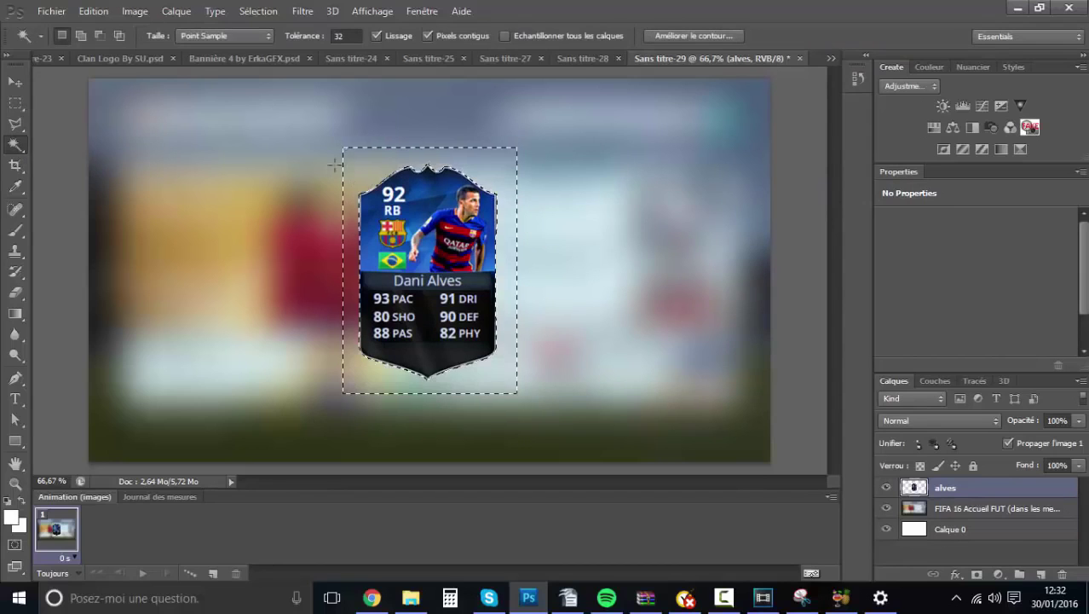
left_click(15, 103)
key("ctrl+d")
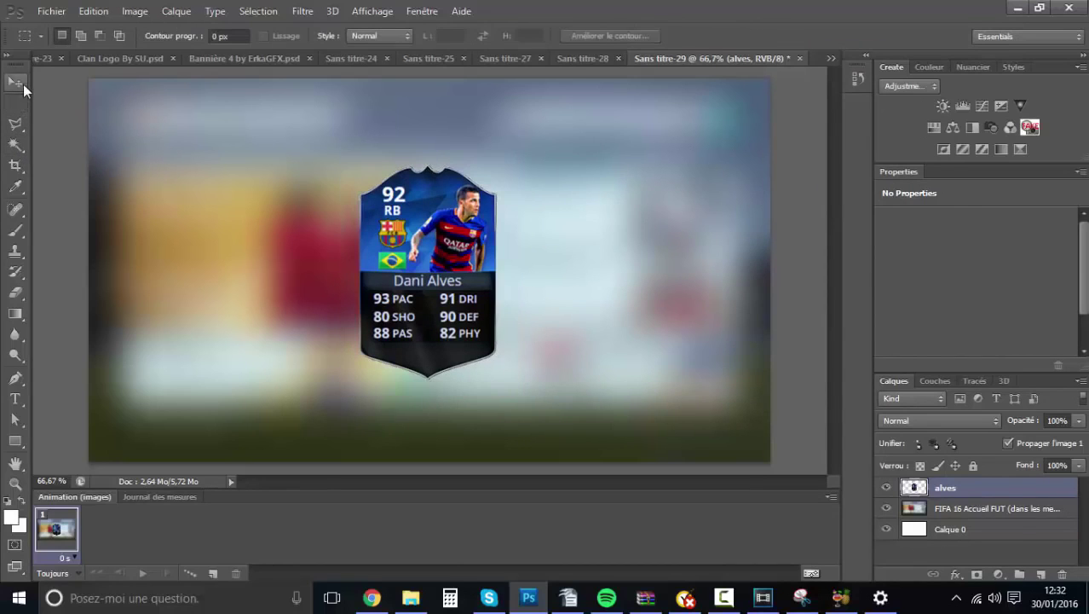
Sharpen the Dani Alves card with the Encore plus net filter and move it to the right of the canvas centre.
left_click(15, 83)
left_click(312, 12)
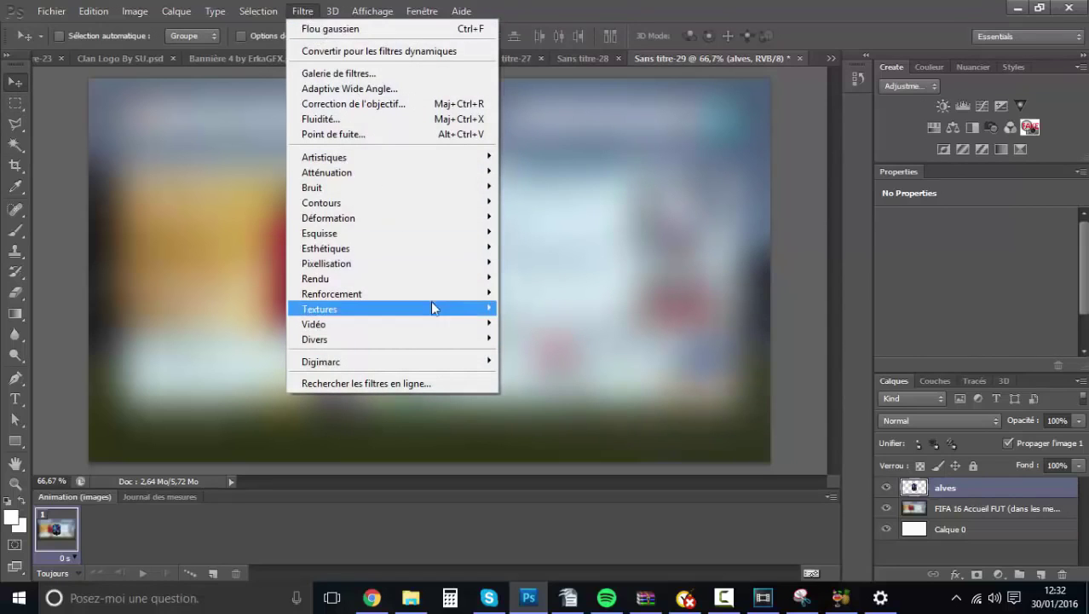
mouse_move(430, 298)
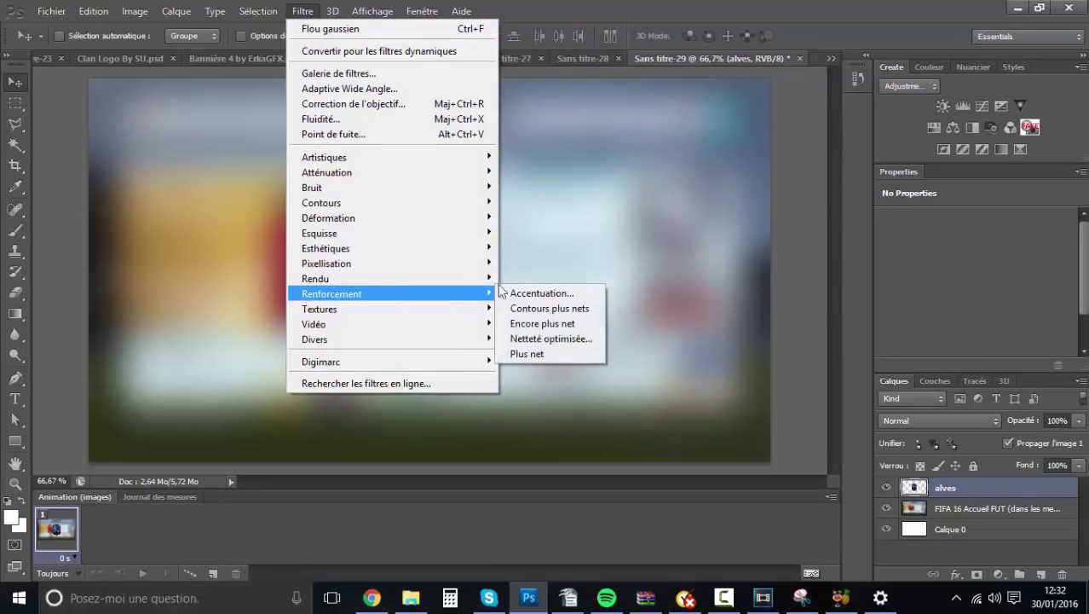
left_click(538, 323)
left_click_drag(483, 279, 618, 247)
Import pogab.PNG from DOSSIER GFX, enlarge the card, and rasterize its layer.
left_click(51, 11)
left_click(91, 254)
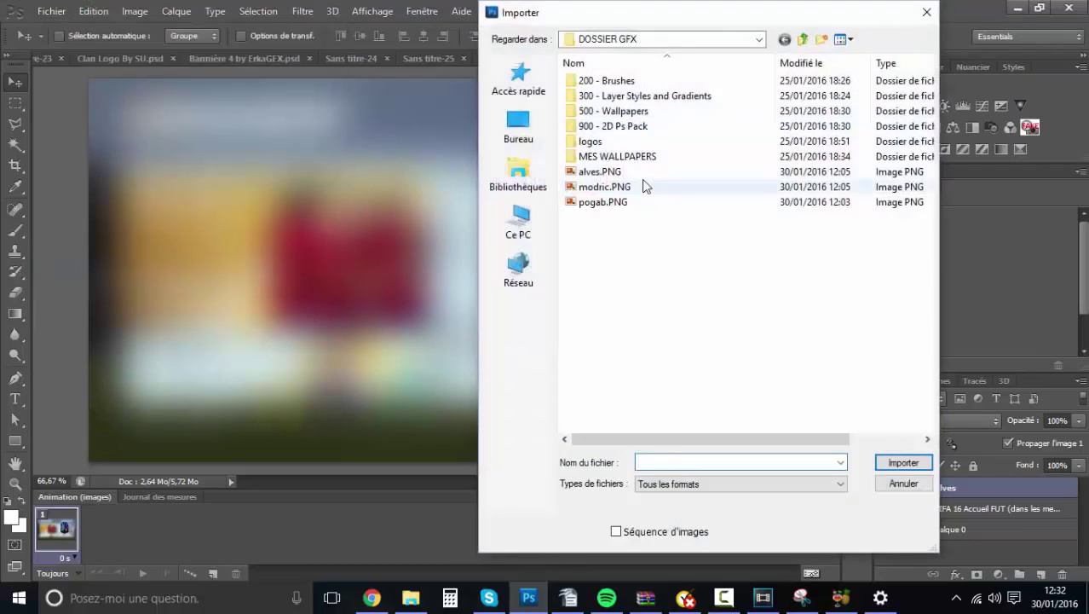
left_click(603, 199)
left_click(900, 458)
left_click_drag(482, 208, 516, 127)
key("Return")
Select the white background around the Pogba card with the Magic Wand, delete it, and deselect.
left_click(15, 143)
left_click(376, 140)
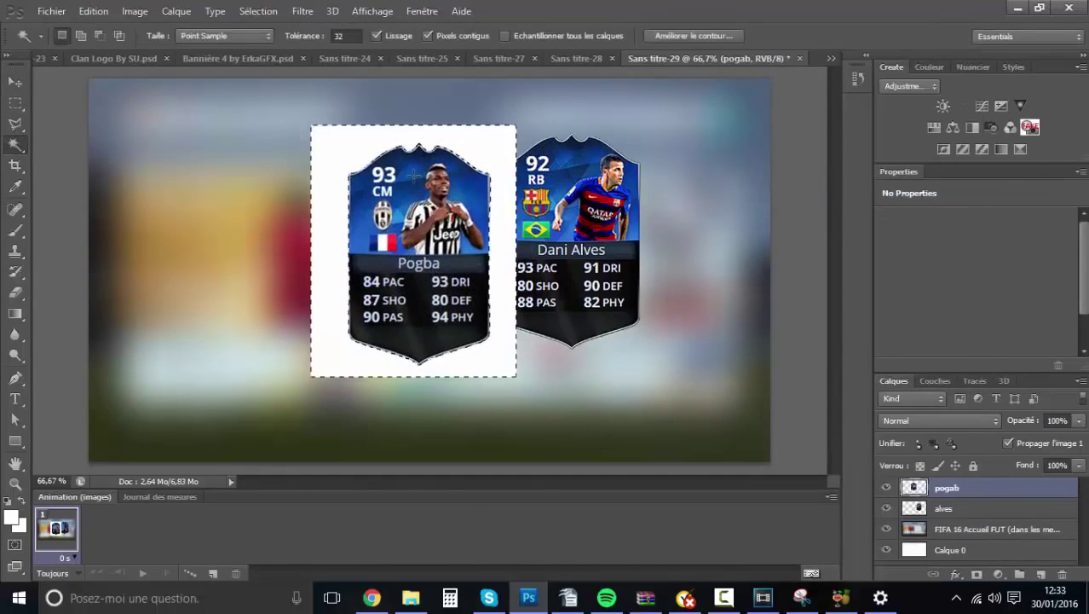
key("Delete")
key("ctrl+d")
Move the Pogba card over the Dani Alves card and scale it to about 94.8% to match its size.
key("v")
left_click_drag(460, 312, 617, 297)
key("super")
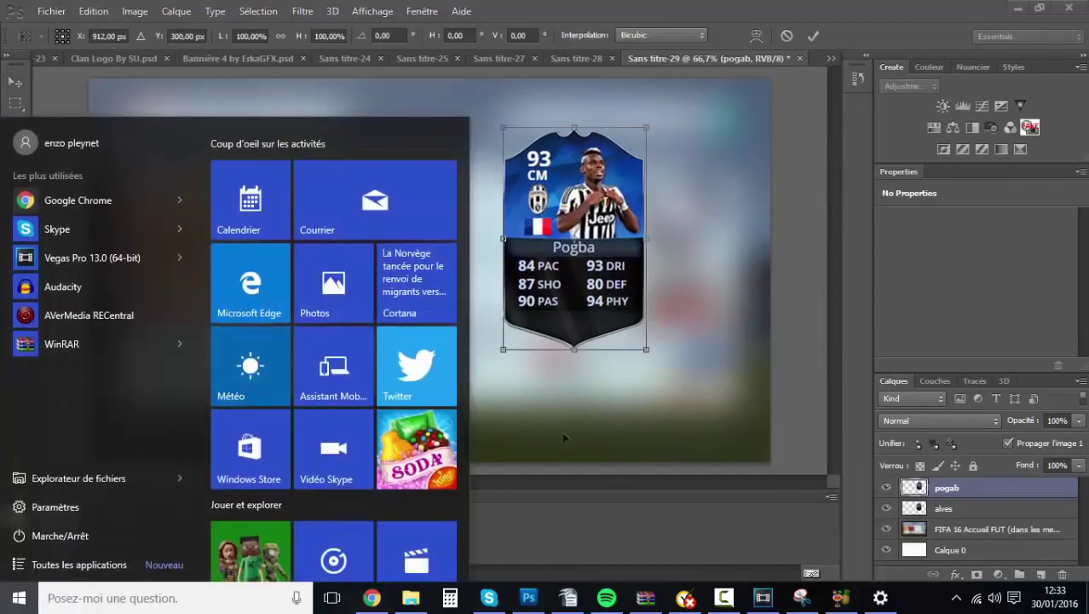
key("Escape")
key("ctrl+t")
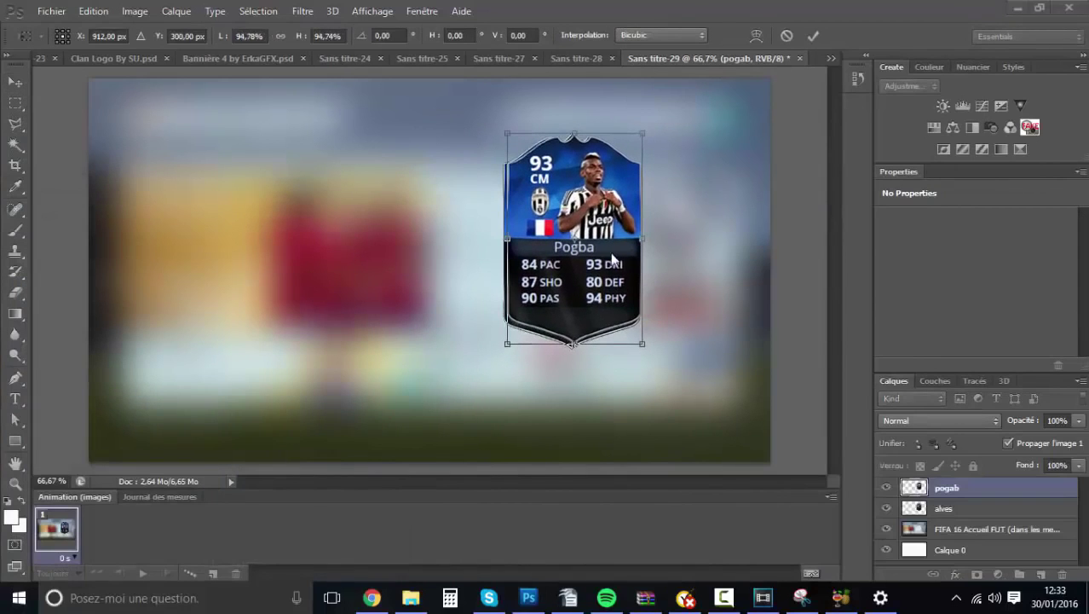
key("Return")
Place the Pogba card left of the Dani Alves card, enlarge it slightly, and bring the two cards close together.
left_click_drag(604, 293, 439, 293)
key("ctrl+t")
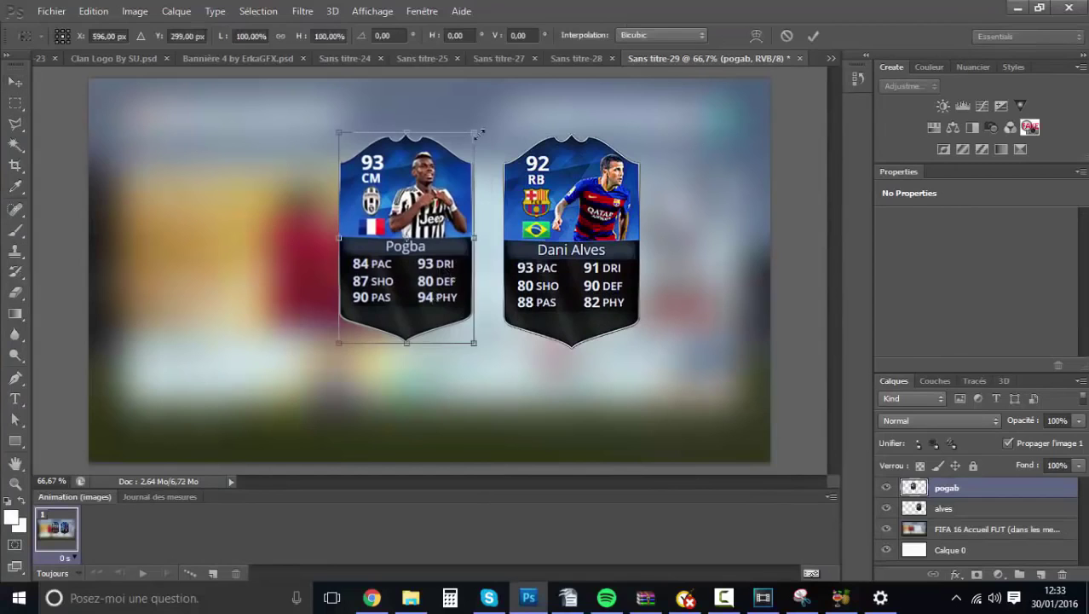
left_click_drag(466, 140, 484, 119)
key("Return")
left_click(310, 11)
key("Escape")
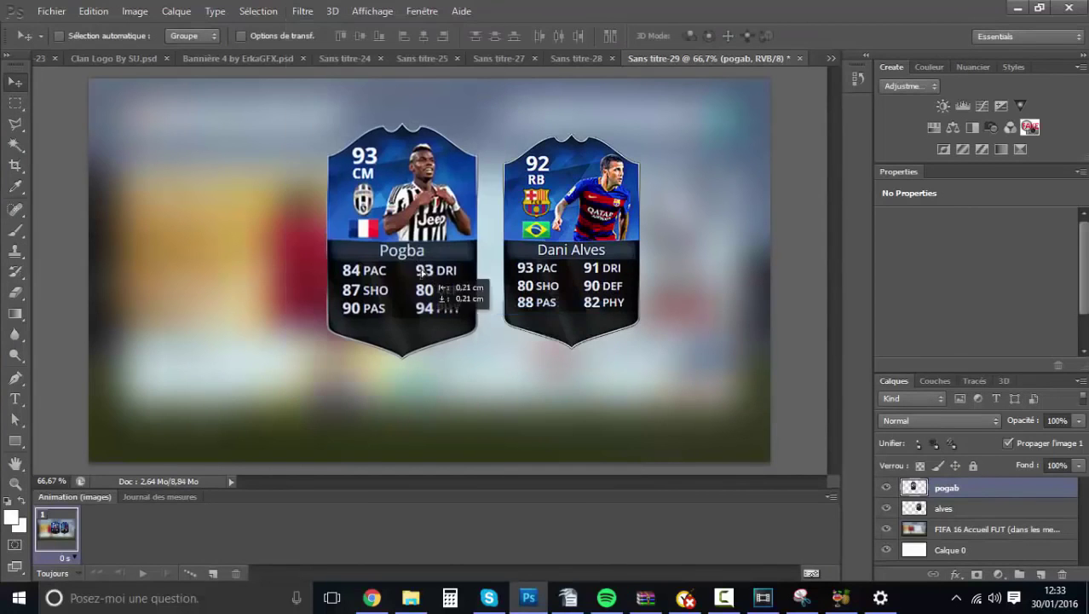
left_click_drag(438, 290, 442, 290)
left_click_drag(588, 246, 571, 246)
Import modric.PNG as a rasterized layer above pogab and remove the white background around the card.
left_click(51, 11)
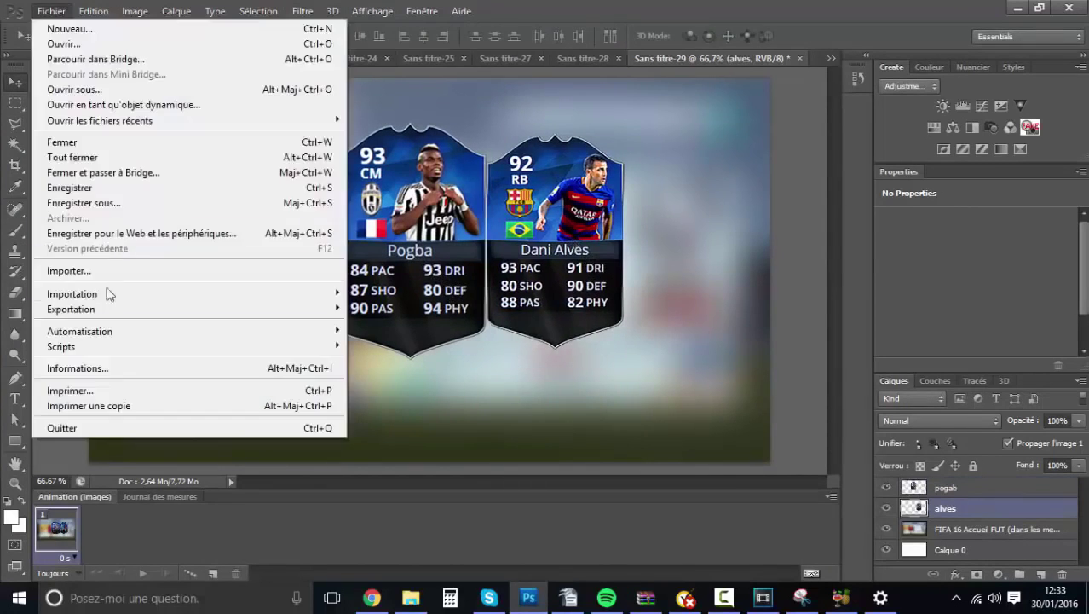
left_click(102, 264)
double_click(607, 188)
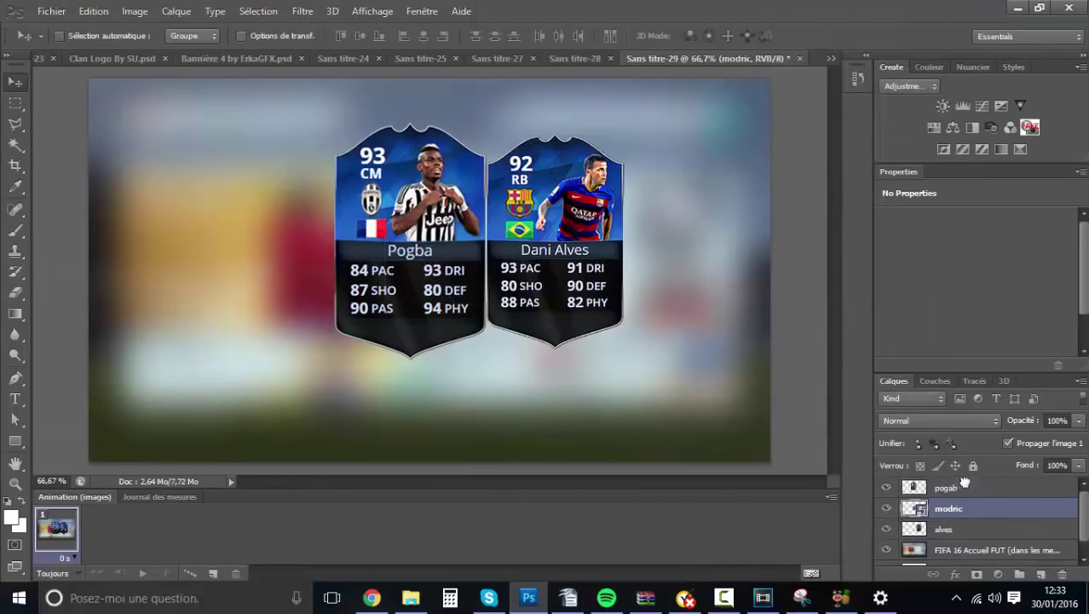
right_click(1005, 486)
left_click(868, 191)
key("w")
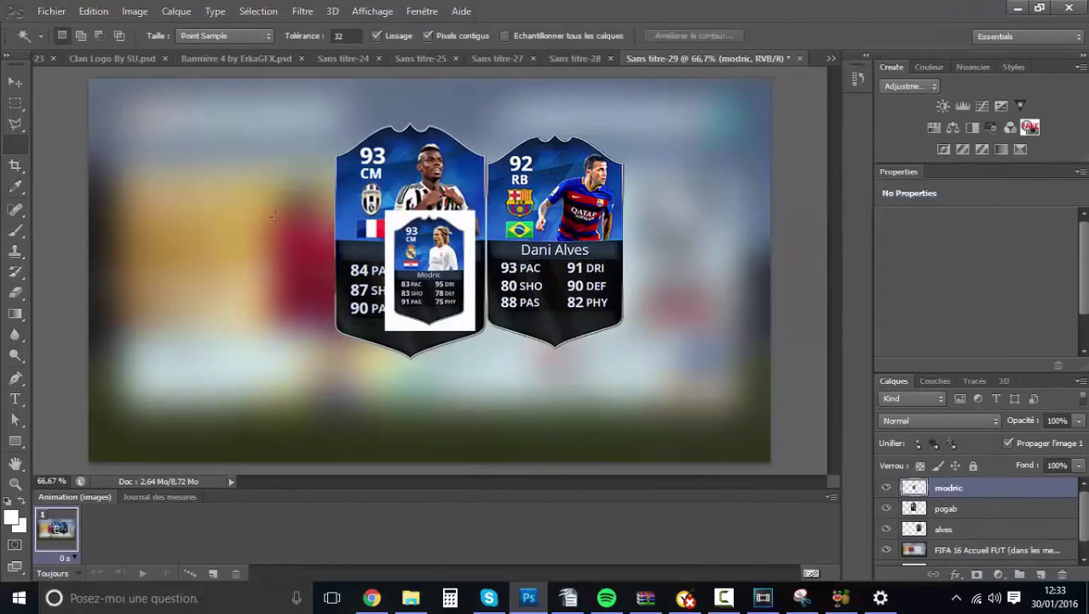
key("v")
Scale the Modric card to match the Dani Alves card's size and place it left of the Pogba card.
left_click_drag(431, 273, 562, 266)
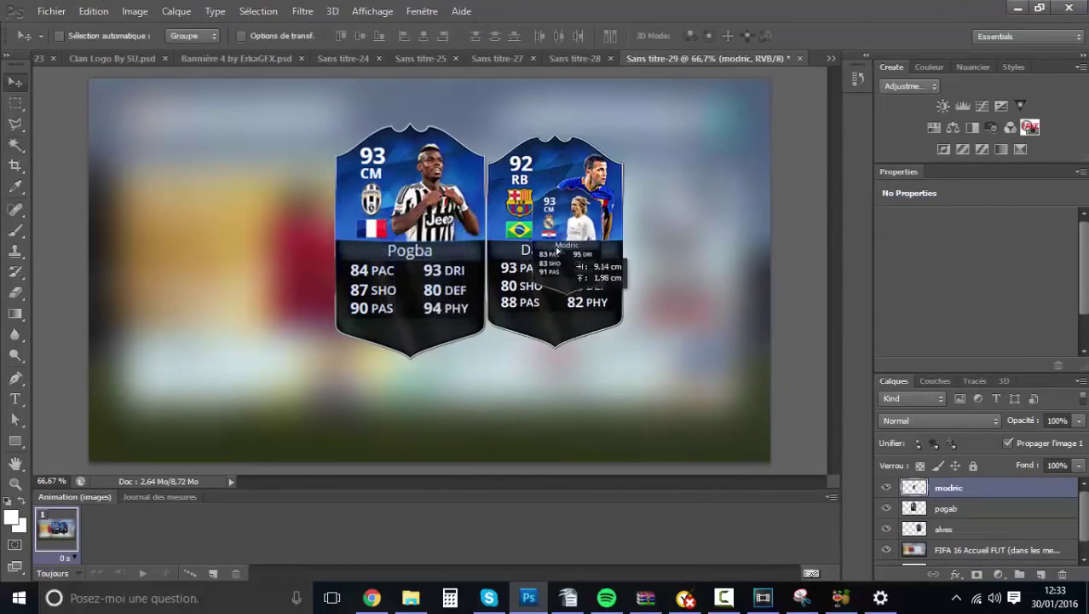
key("ctrl+t")
left_click_drag(607, 226, 622, 128)
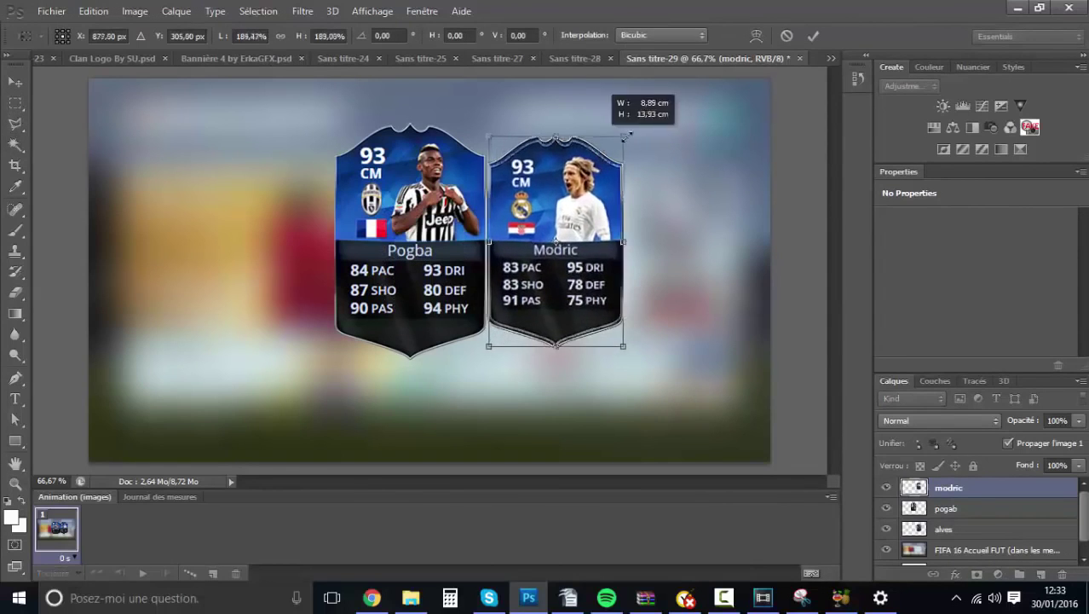
left_click_drag(588, 303, 299, 303)
key("Return")
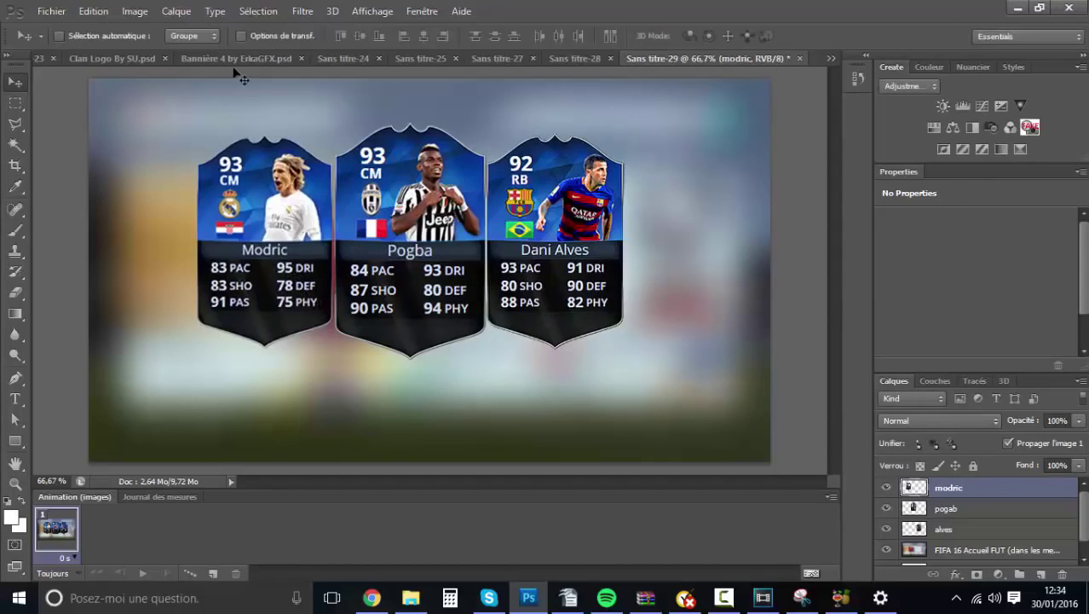
Rotate the Modric card counterclockwise by about 5.3 degrees.
key("ctrl+t")
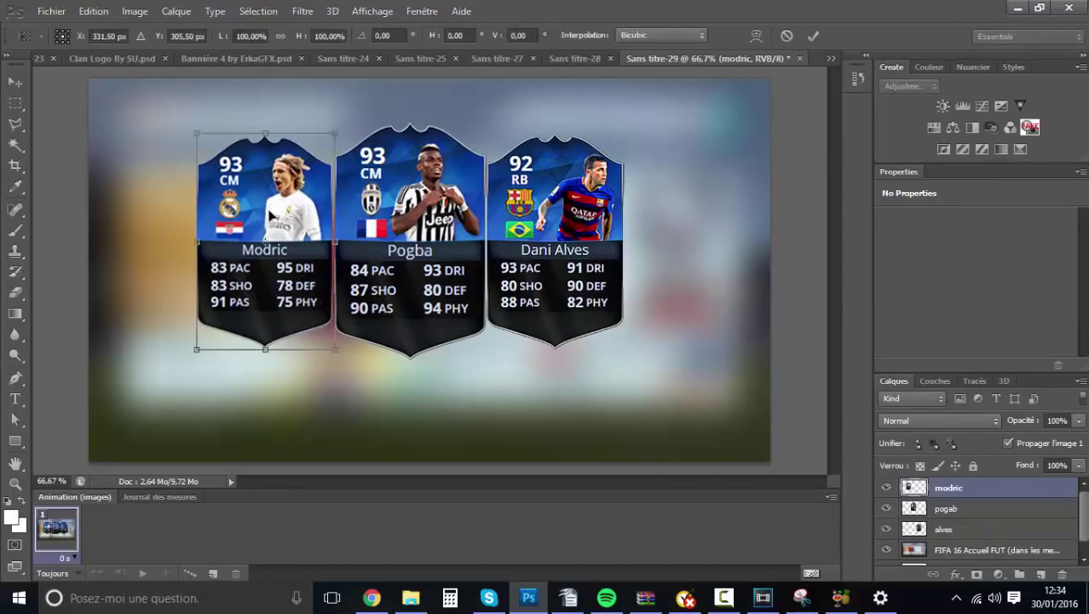
left_click_drag(350, 142, 340, 135)
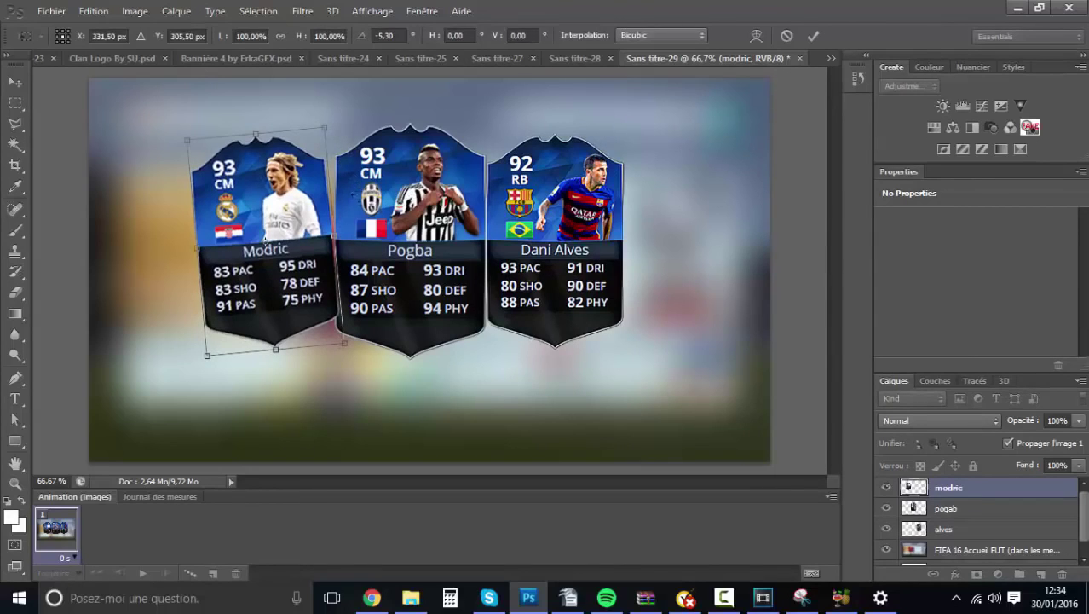
key("Escape")
Scale the Modric card to about 107.8% and move it right so it overlaps the Pogba card.
left_click(93, 11)
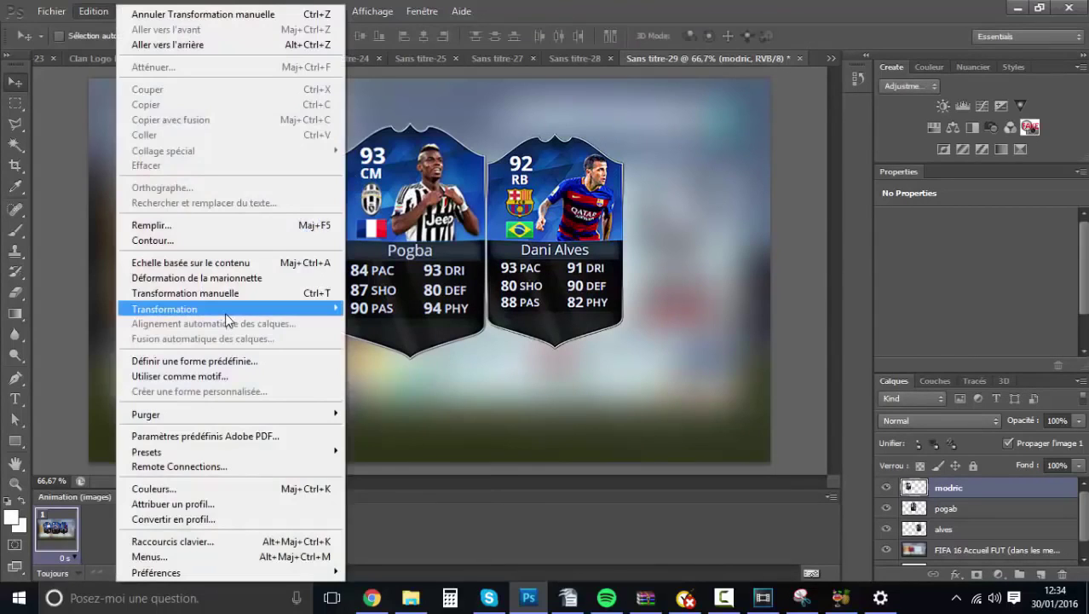
mouse_move(302, 312)
left_click(375, 345)
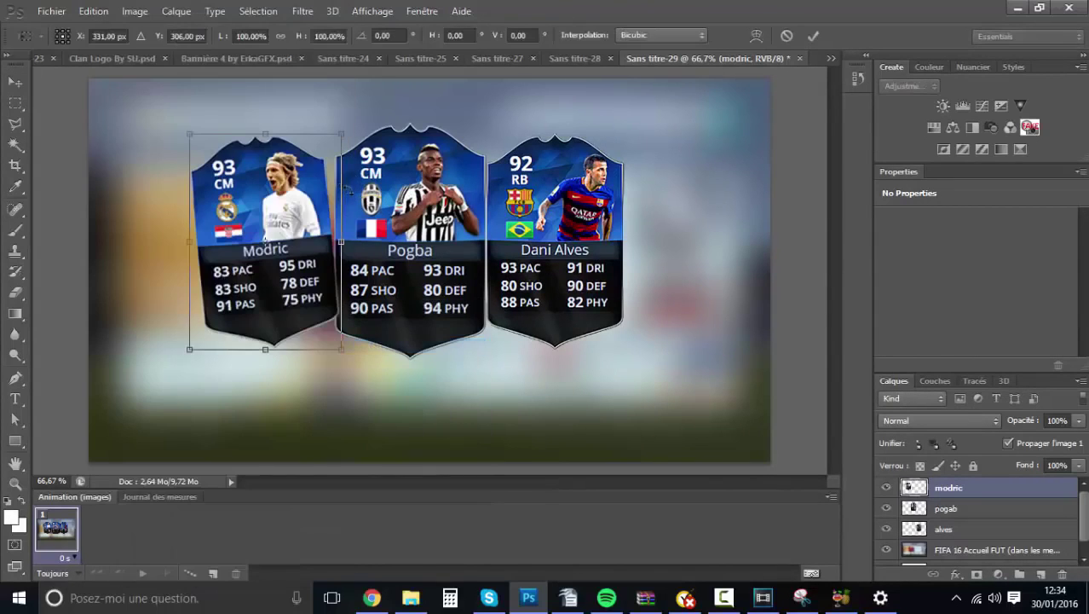
key("Return")
key("ctrl+t")
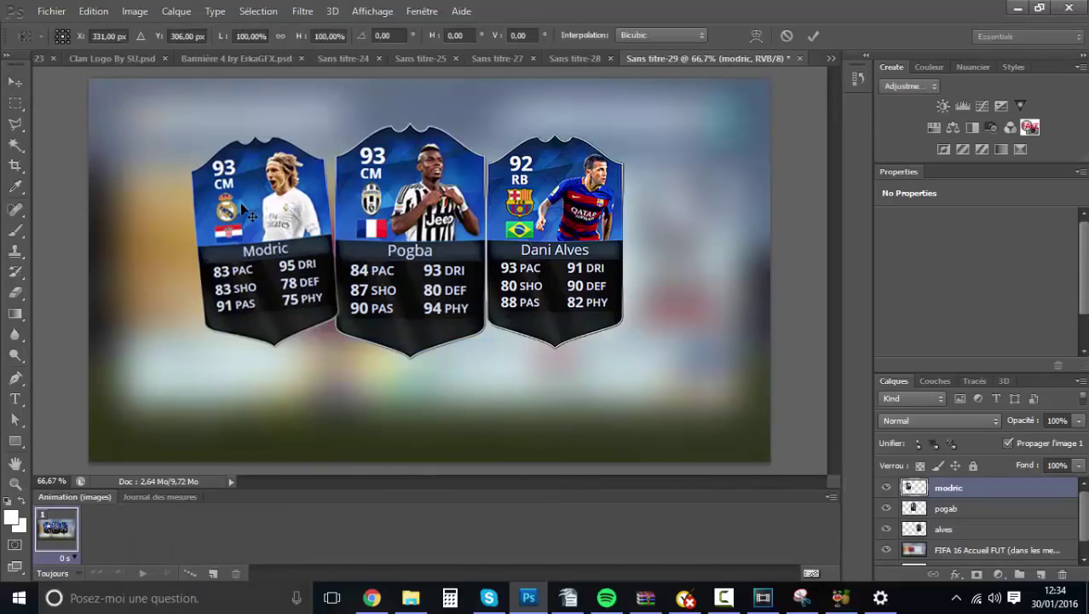
left_click_drag(346, 133, 347, 124)
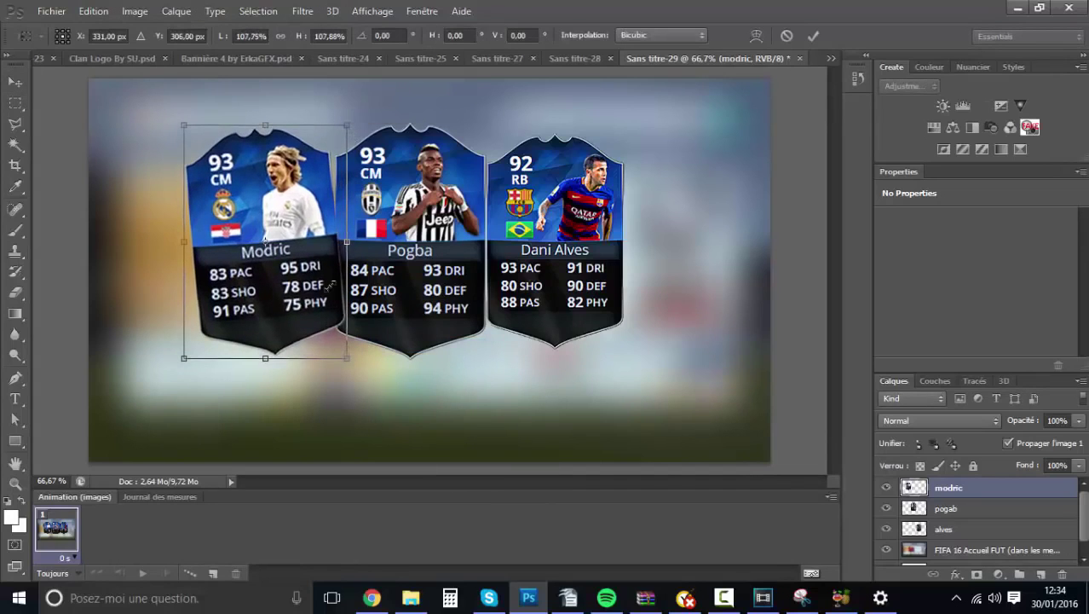
left_click_drag(330, 292, 348, 293)
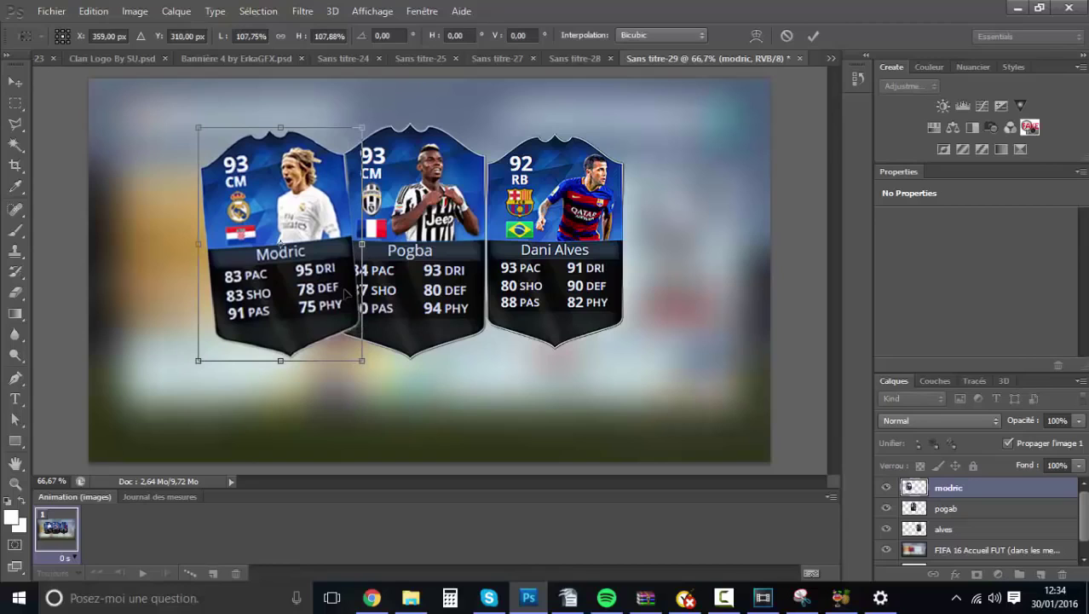
key("Return")
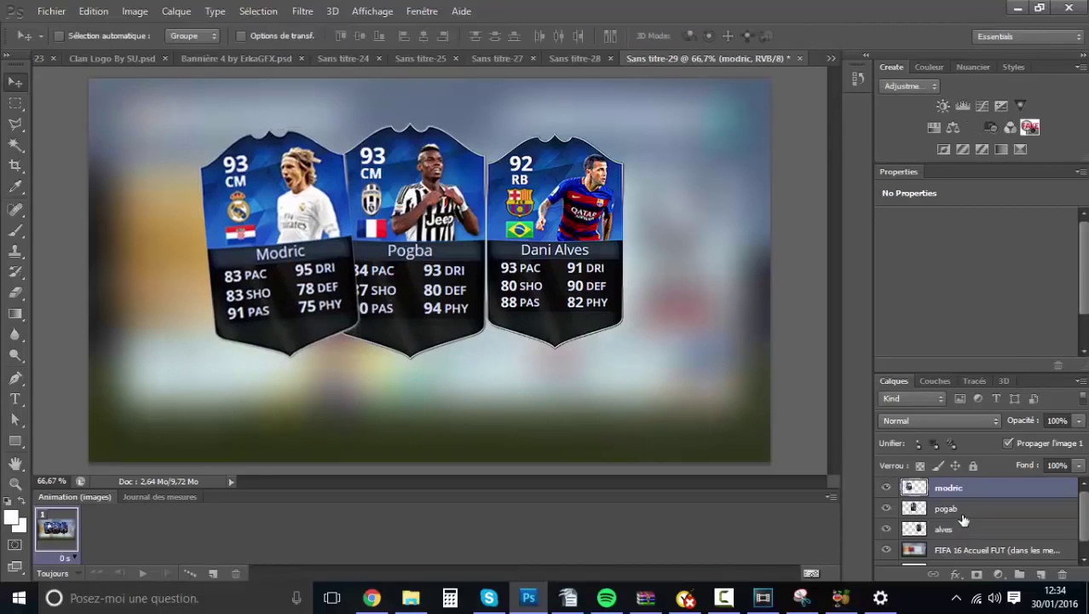
Bring the pogab layer above modric and shift the Modric and Dani Alves cards left, both partly tucked behind the Pogba card.
left_click_drag(964, 518, 961, 483)
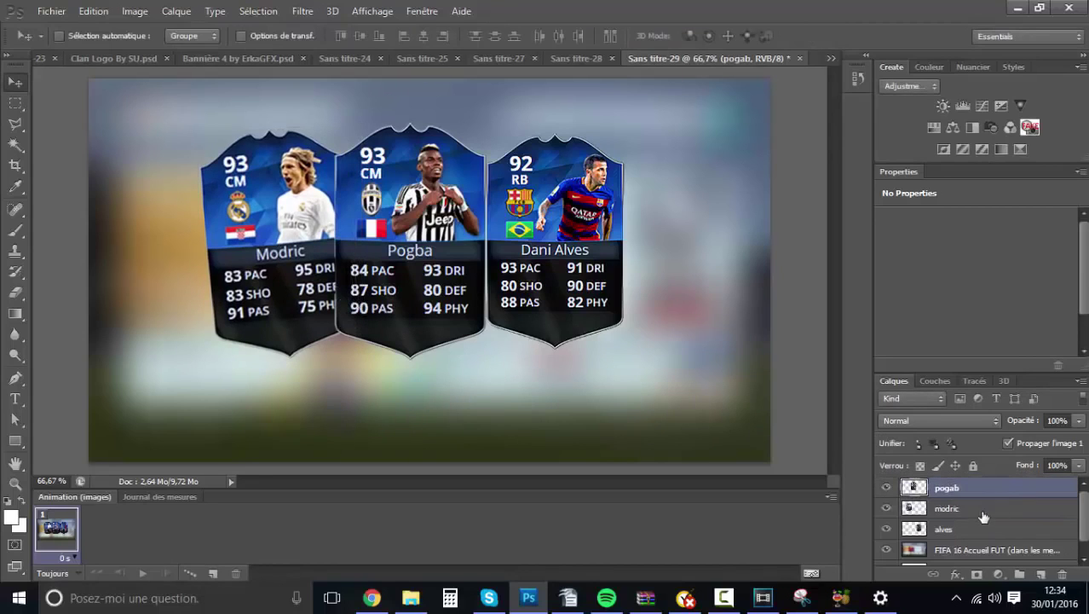
left_click(296, 266, "ctrl")
left_click_drag(297, 265, 296, 272)
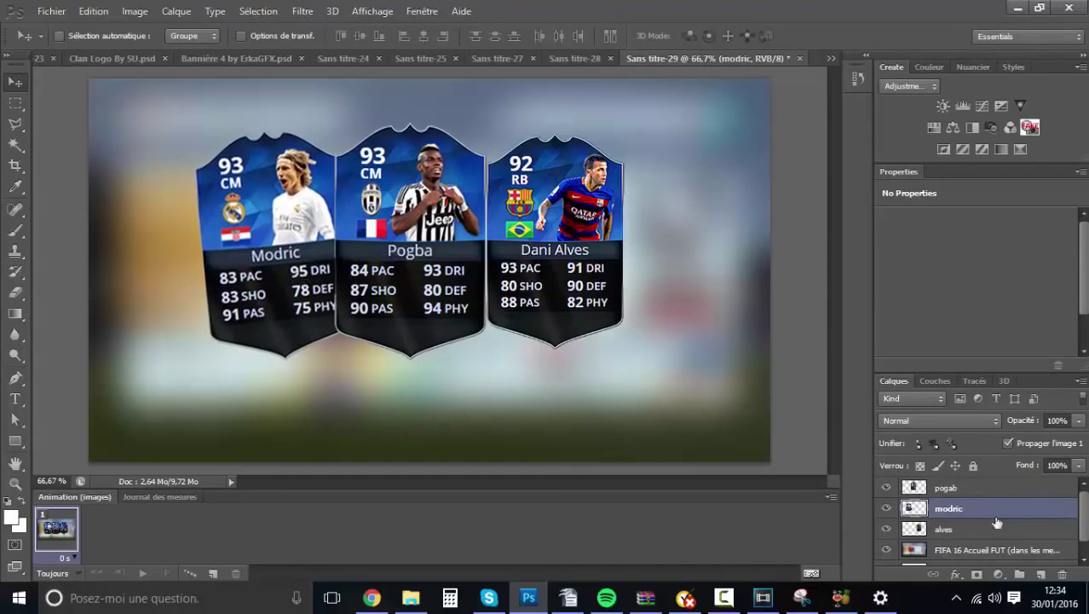
left_click(569, 267, "ctrl")
left_click_drag(568, 266, 551, 268)
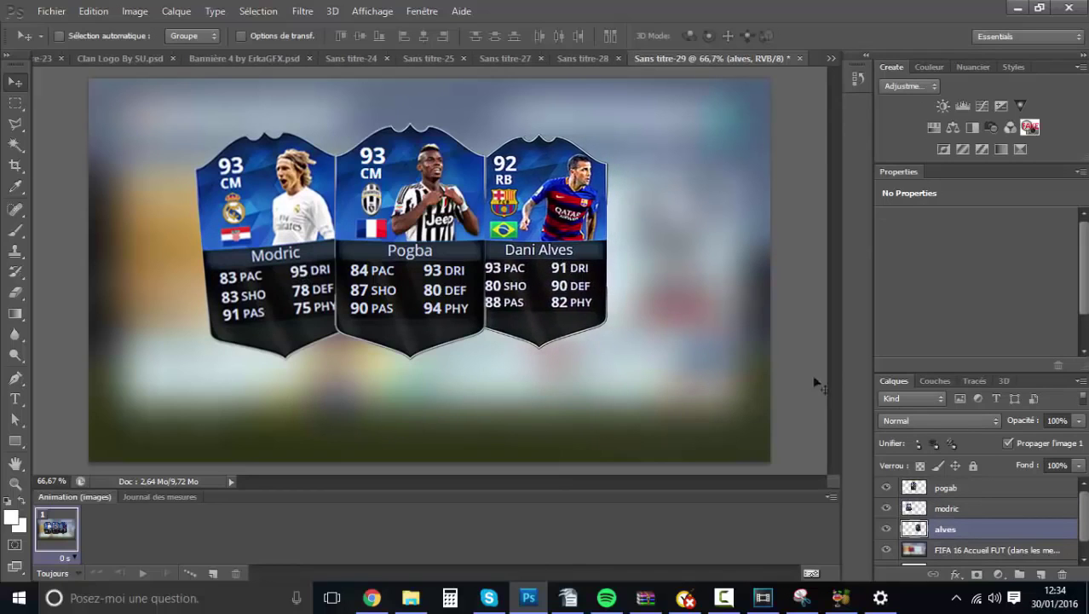
Sharpen the modric and pogab layers with the Encore plus net filter.
left_click(961, 509)
left_click(295, 10)
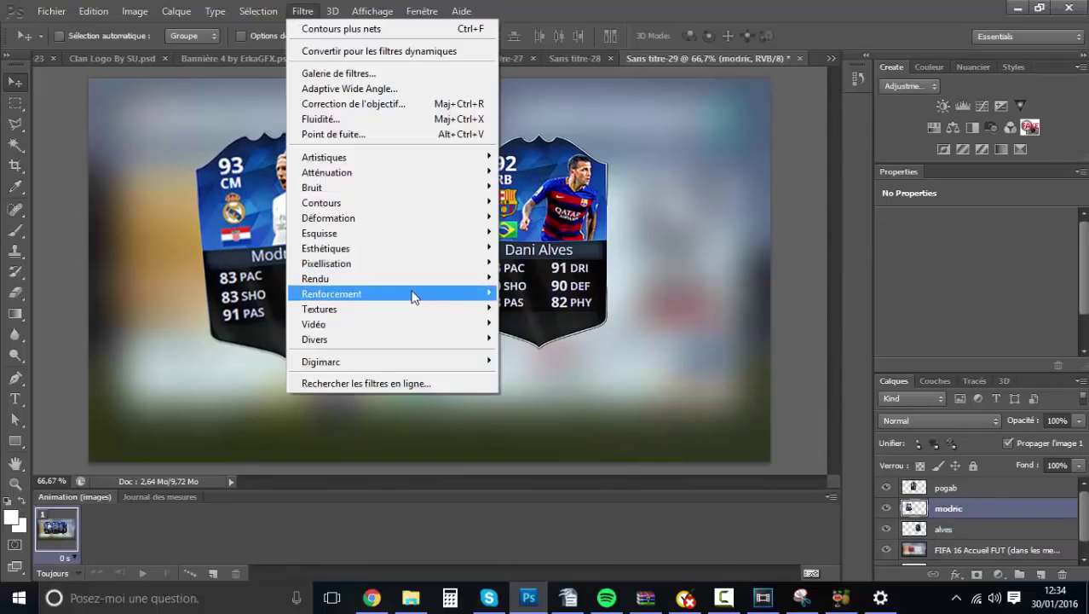
mouse_move(436, 298)
left_click(531, 321)
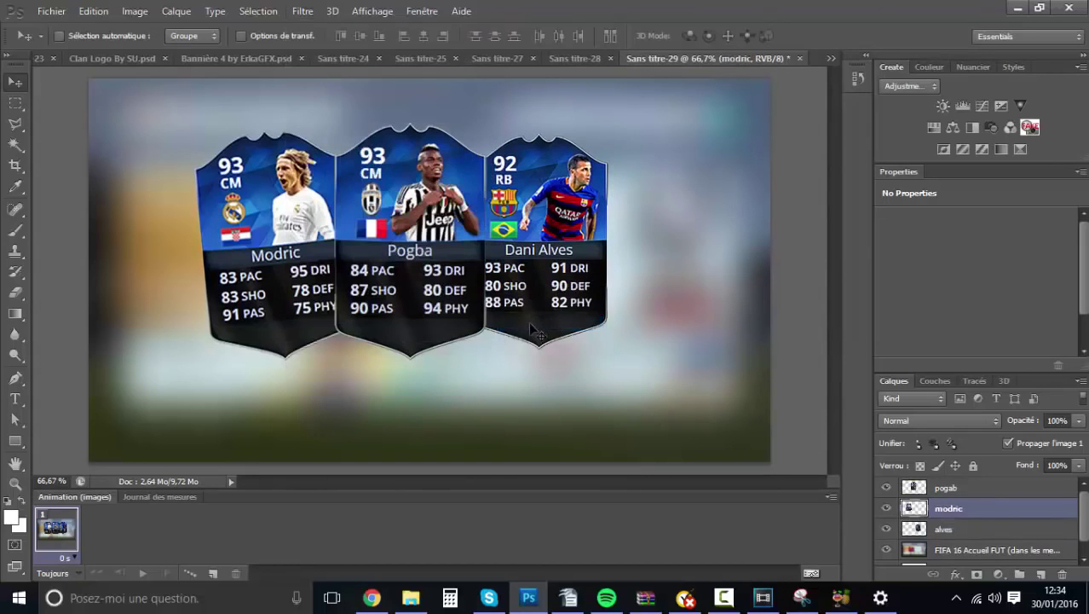
left_click(958, 487)
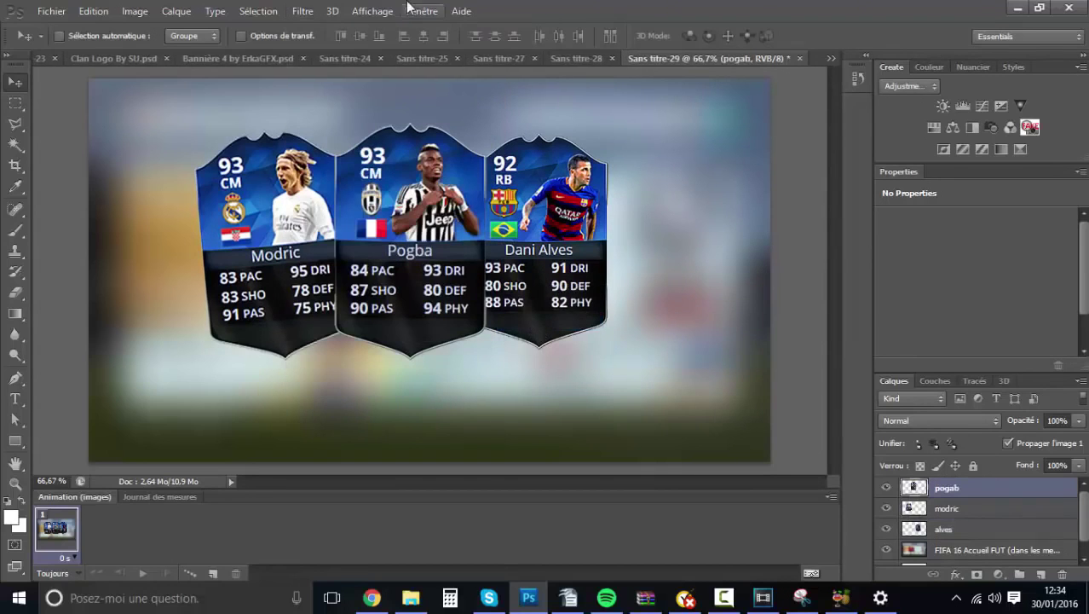
left_click(303, 10)
mouse_move(380, 294)
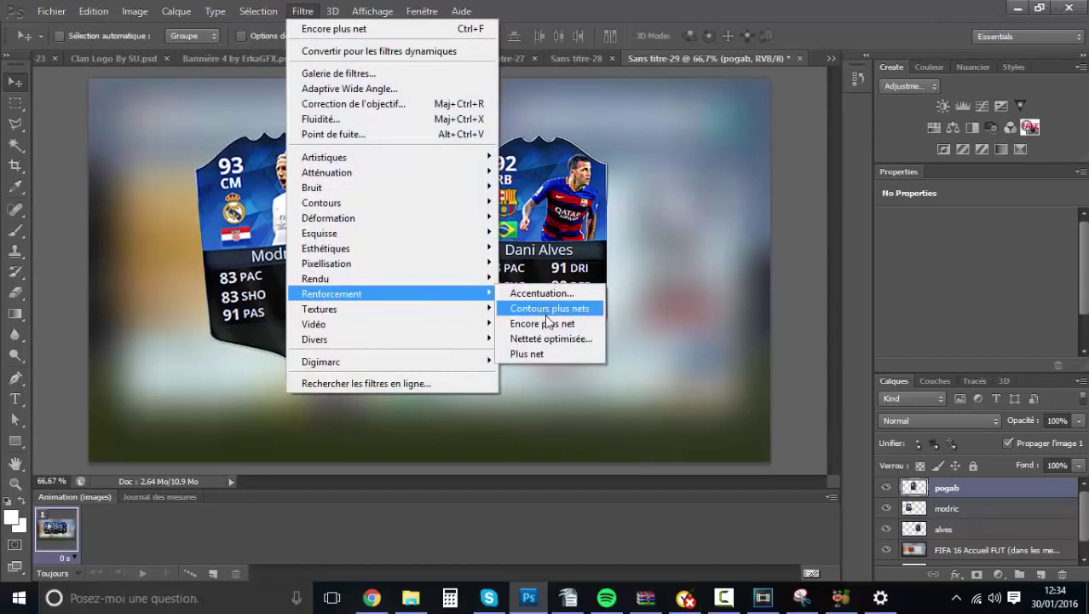
left_click(549, 320)
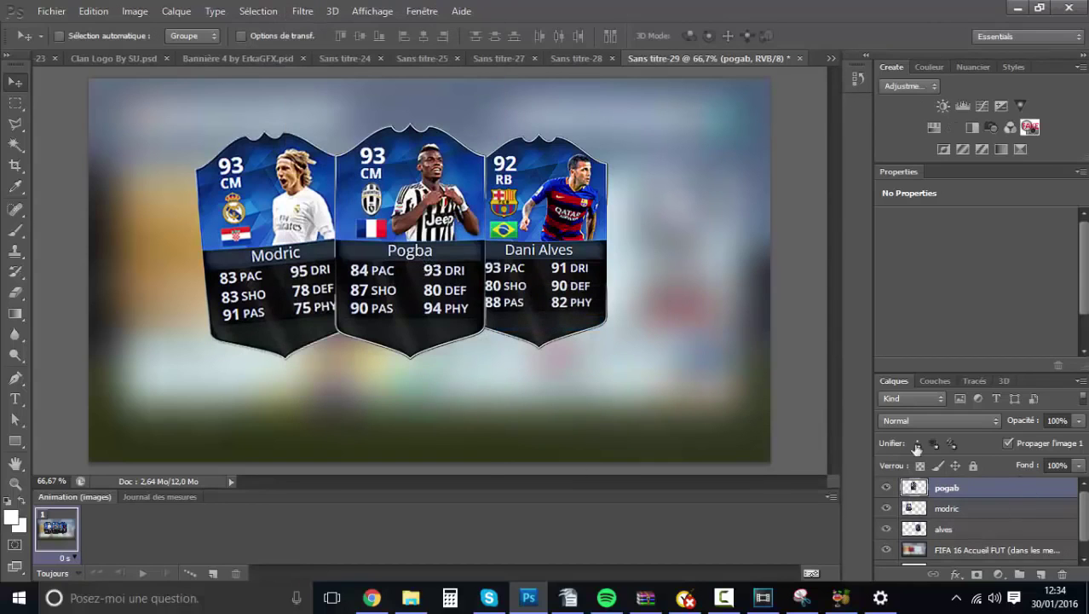
Rotate the Dani Alves card clockwise by about 7 degrees, enlarging it slightly and nudging it to mirror the Modric card.
left_click(946, 529)
key("ctrl+t")
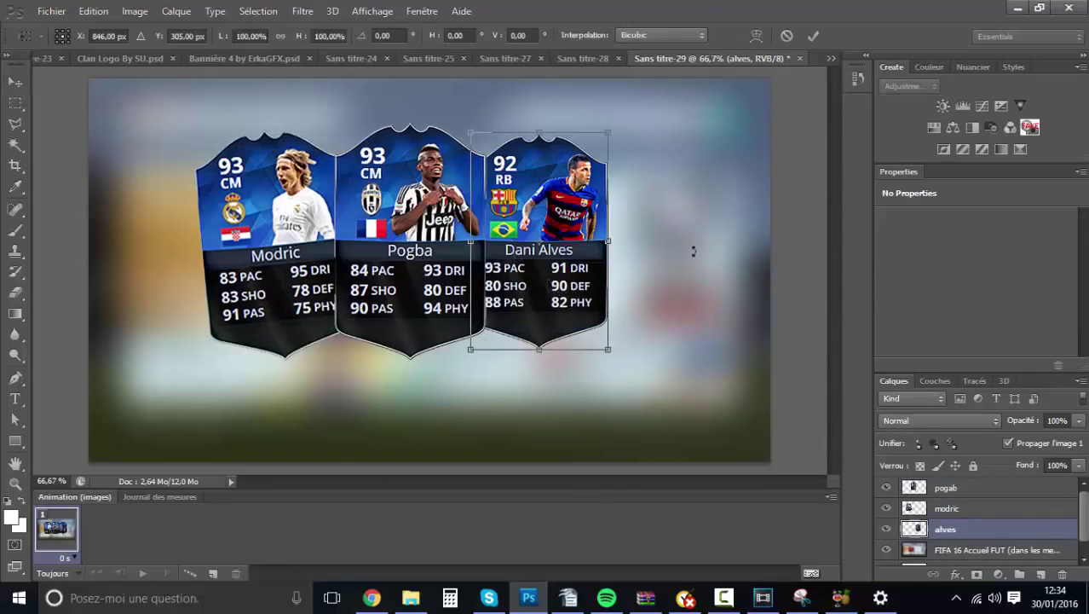
left_click_drag(695, 255, 692, 273)
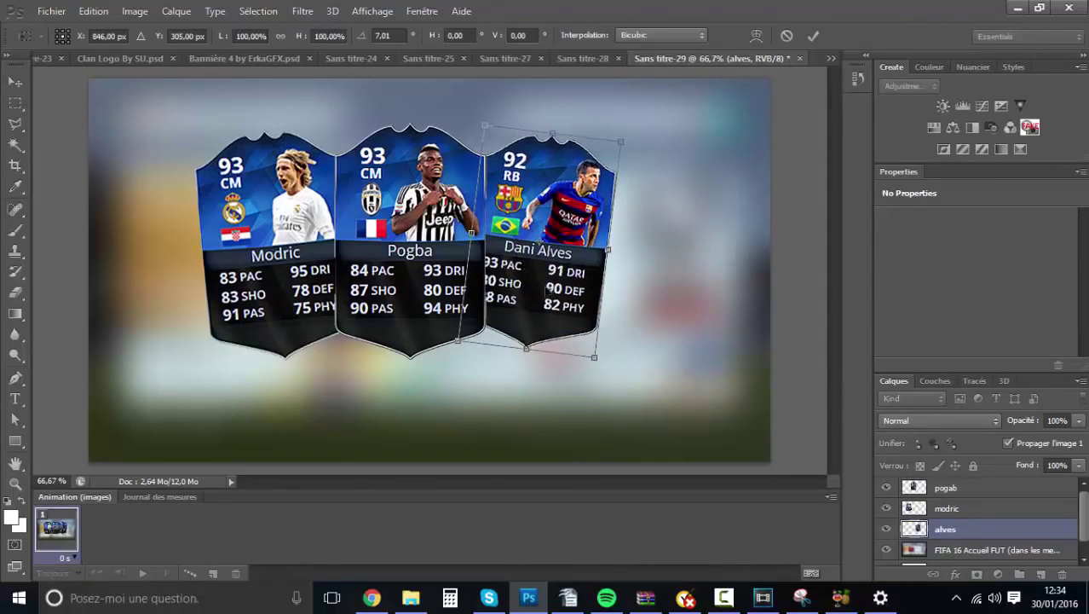
left_click_drag(547, 290, 548, 287)
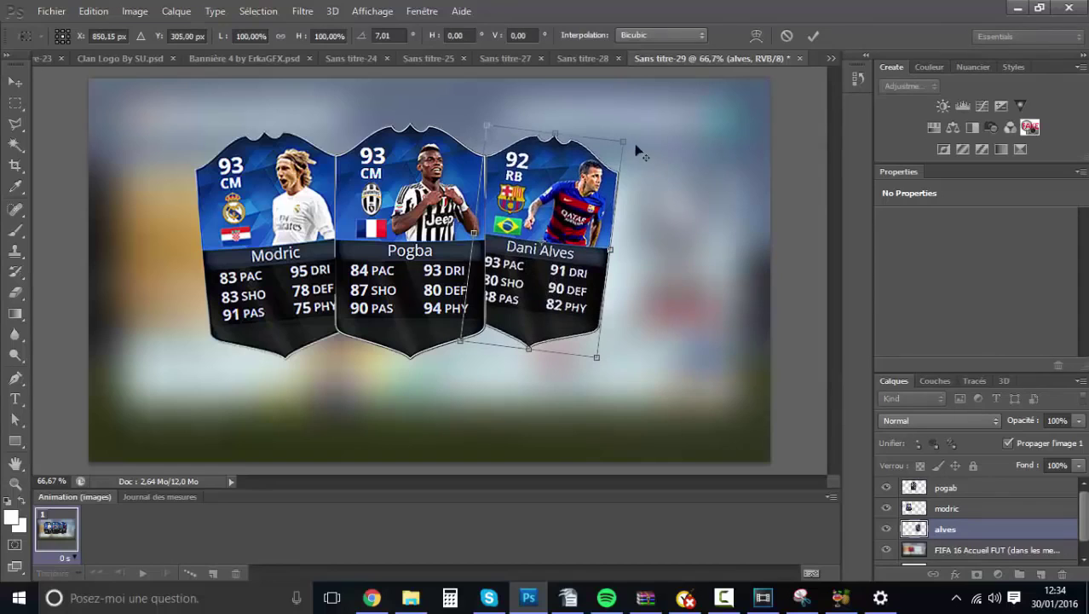
mouse_move(628, 139)
left_mouse_down()
mouse_move(635, 134)
mouse_move(630, 147)
left_mouse_up()
key("Return")
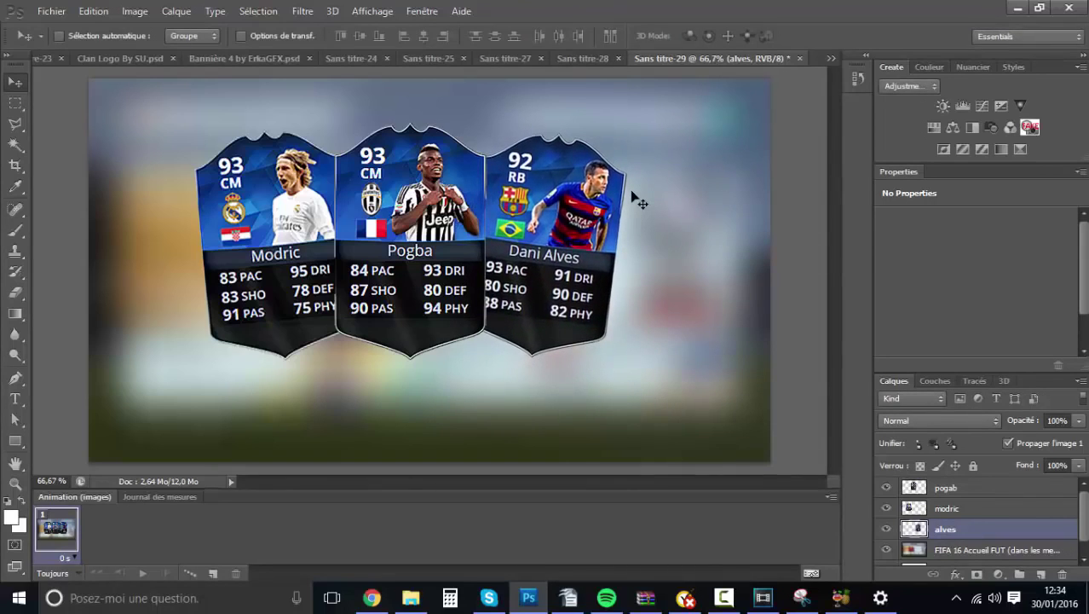
key("Down")
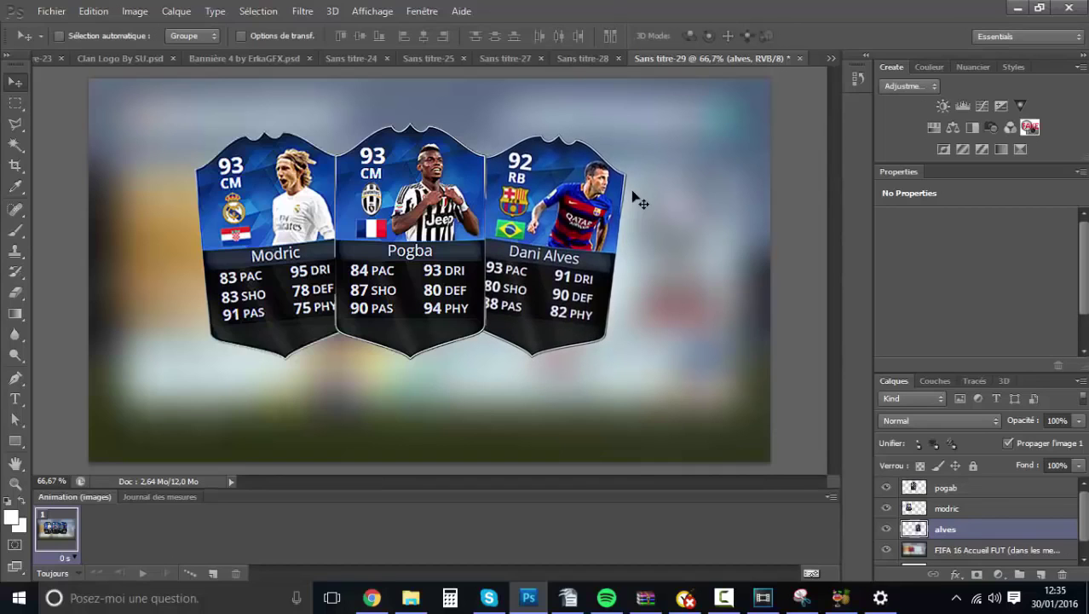
Examine the finished thumbnail in Sans titre-28 for reference and return to Sans titre-29.
left_click(577, 60)
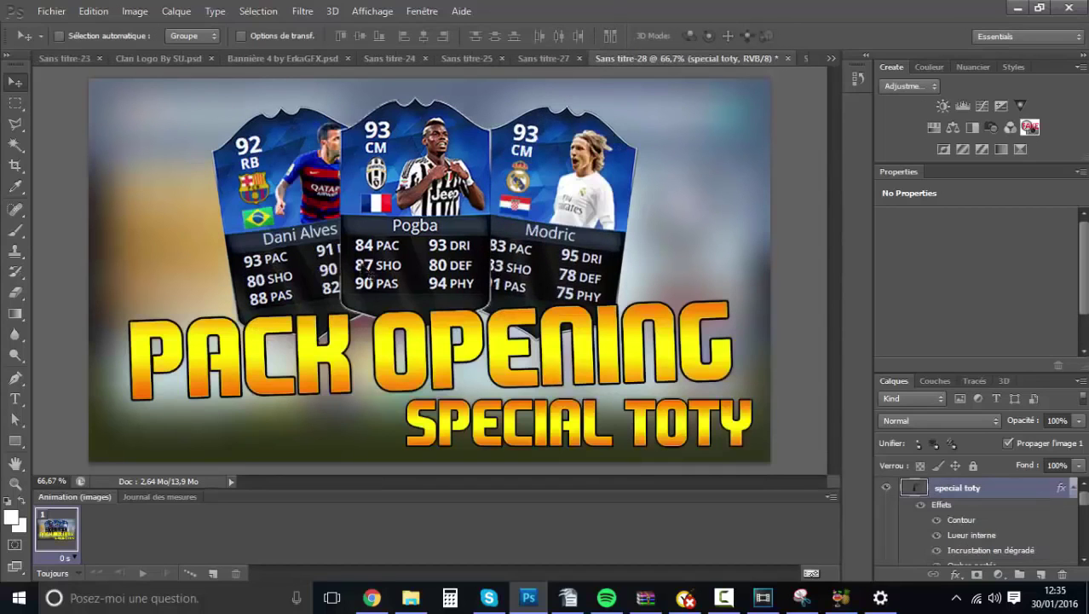
left_click(831, 60)
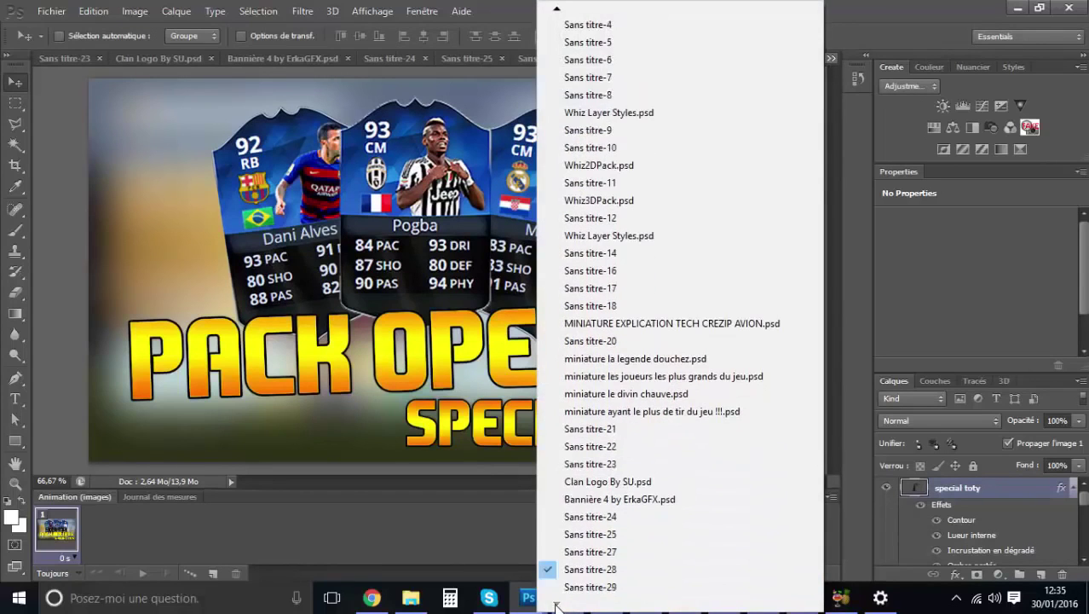
left_click(601, 586)
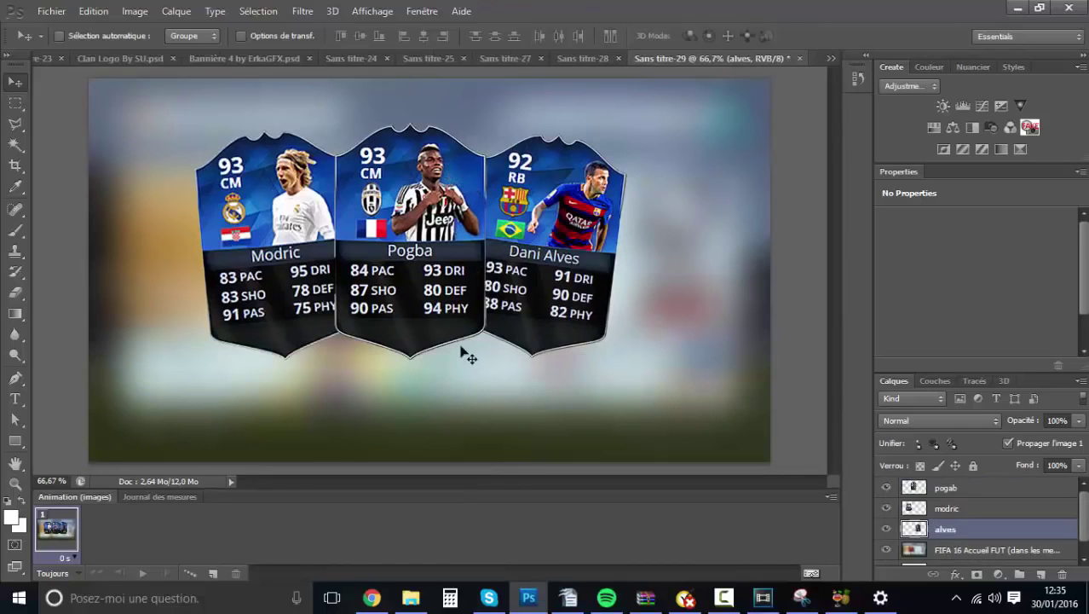
left_click(971, 508, "shift")
left_click(971, 488, "shift")
right_click(971, 488)
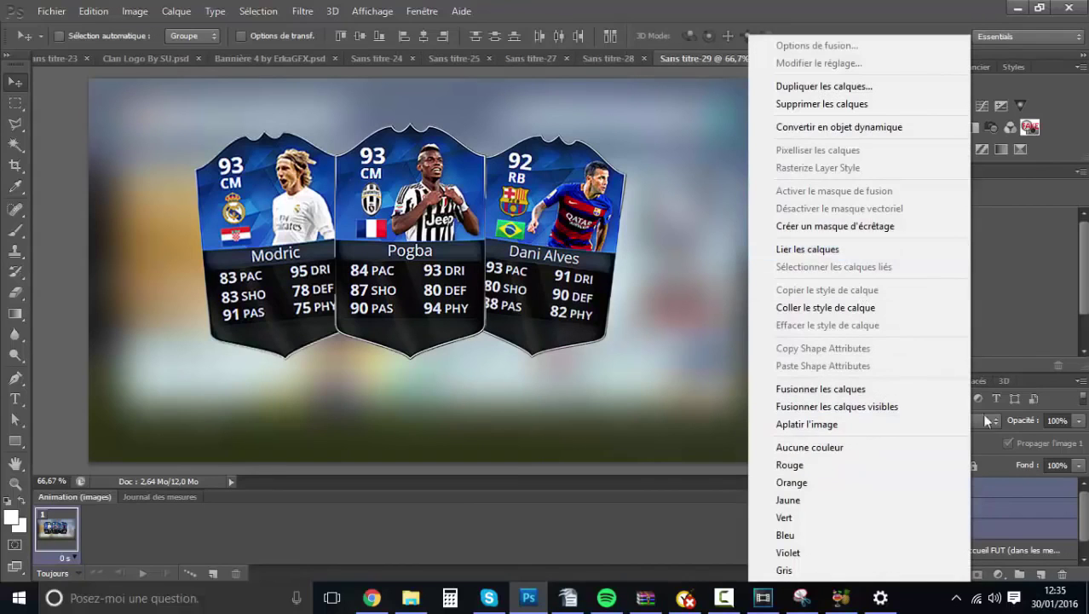
left_click(979, 320)
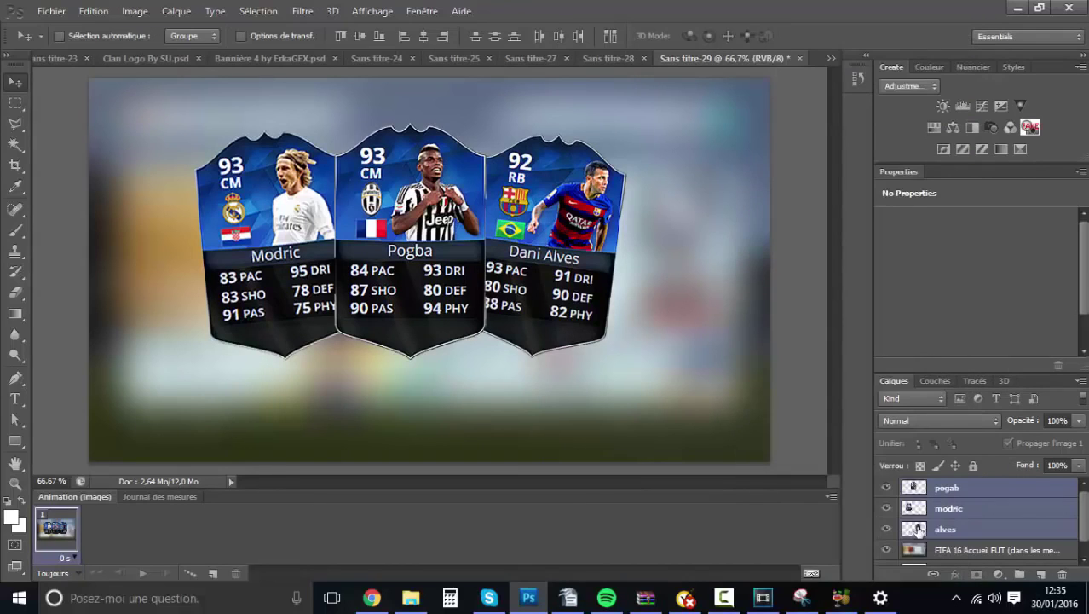
left_click(941, 509)
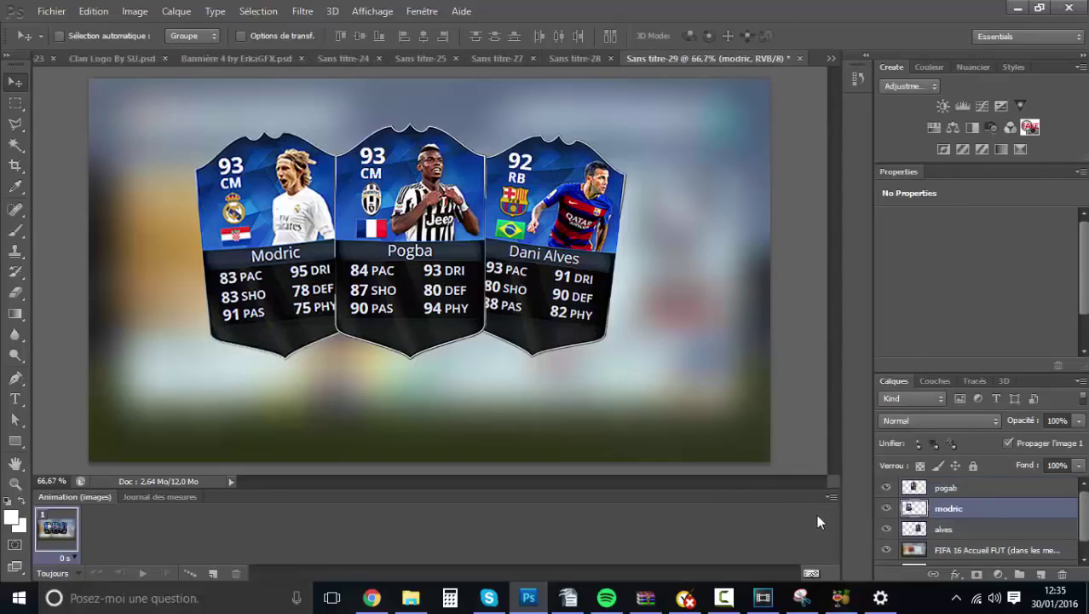
Link the pogab, modric and alves layers and move the three cards together up toward the canvas's upper edge.
left_click(985, 530)
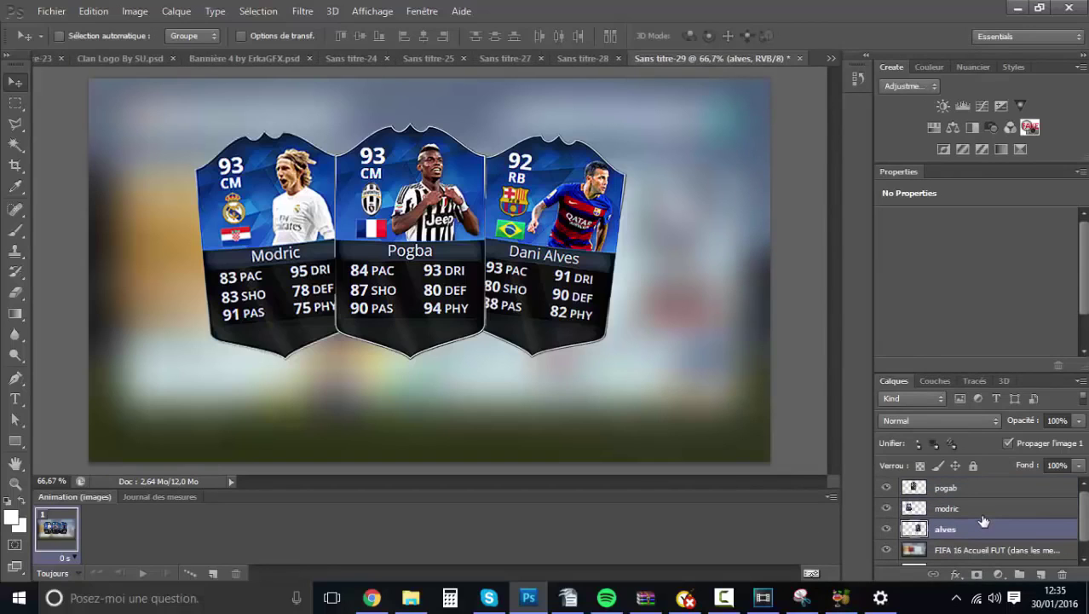
left_click(984, 508, "ctrl")
left_click(981, 487, "ctrl")
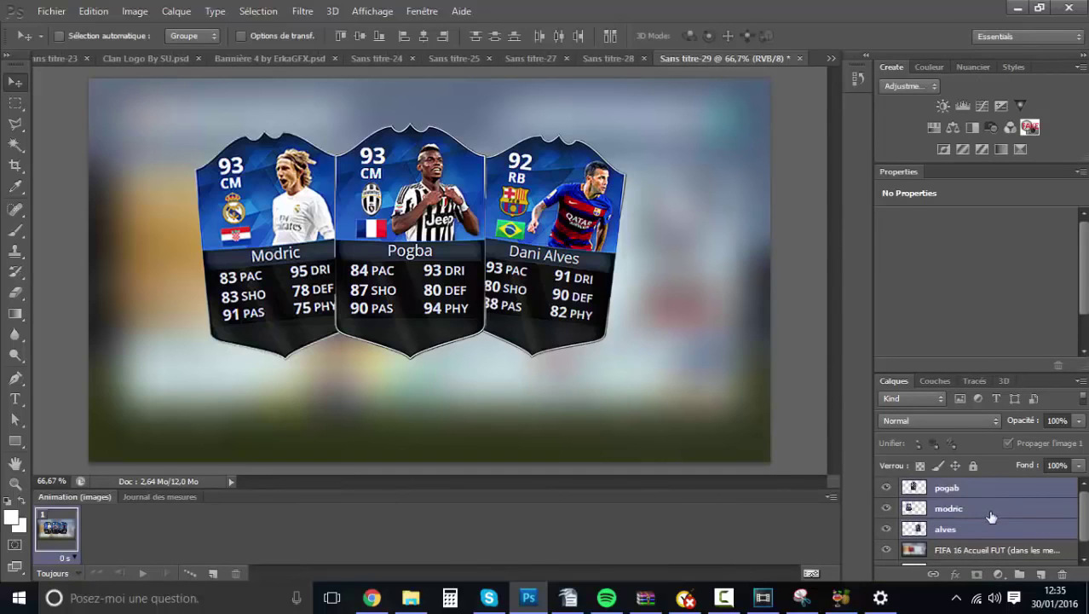
right_click(989, 503)
left_click(862, 251)
left_click_drag(402, 243, 411, 221)
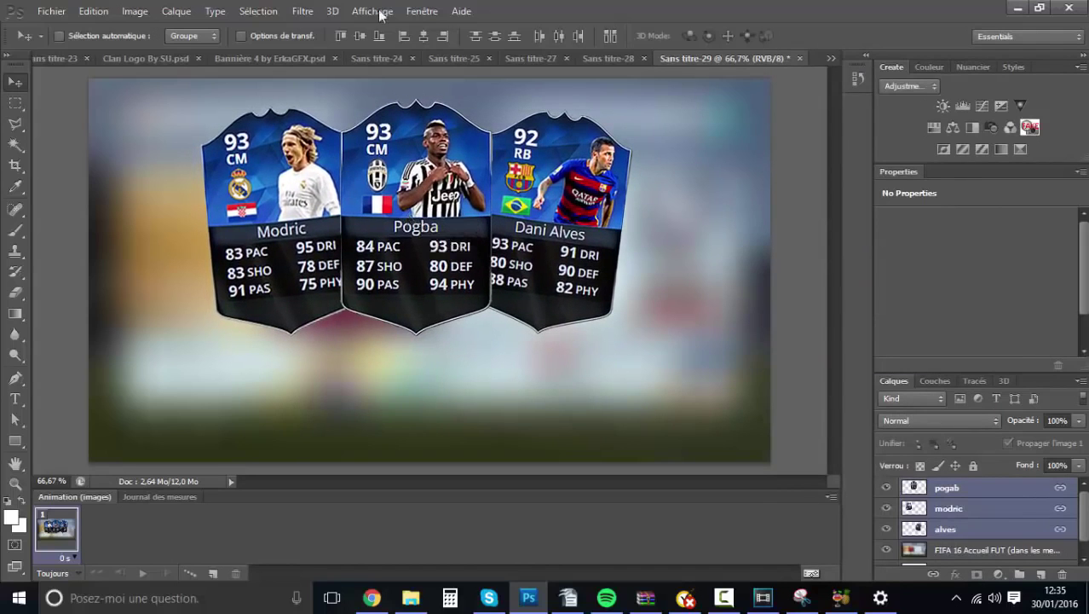
Show the rulers to add vertical and horizontal guides through the canvas centre, and move the linked cards slightly down and right.
left_click(372, 11)
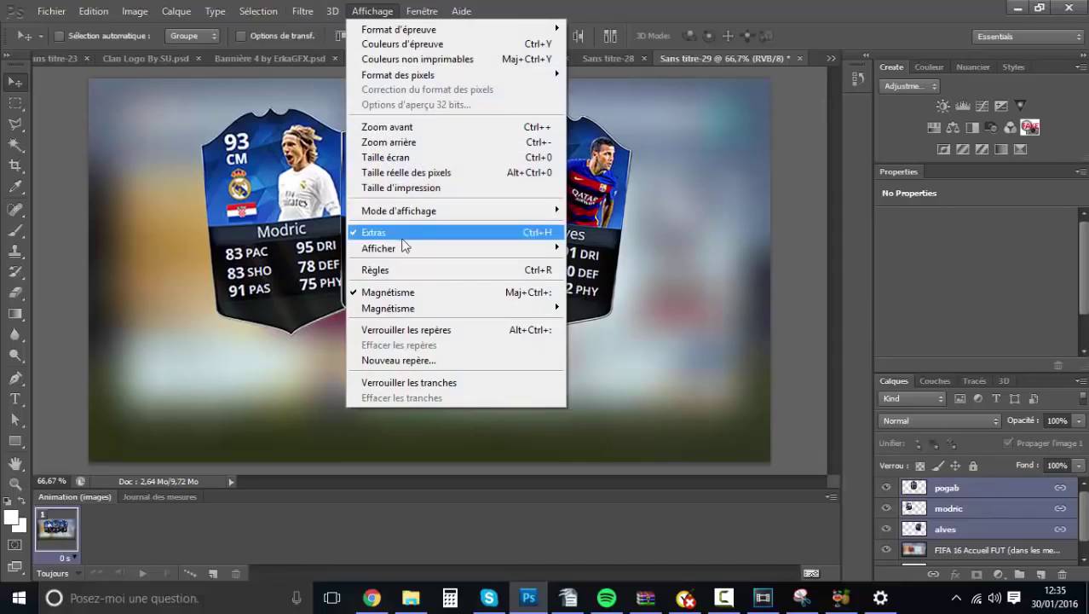
left_click(407, 270)
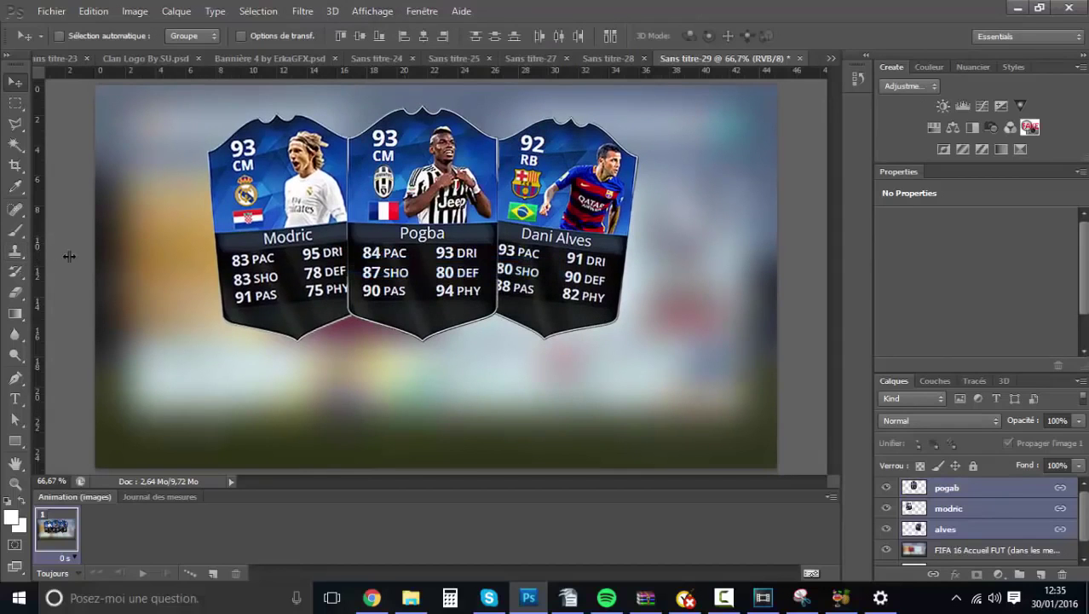
left_click_drag(69, 256, 436, 272)
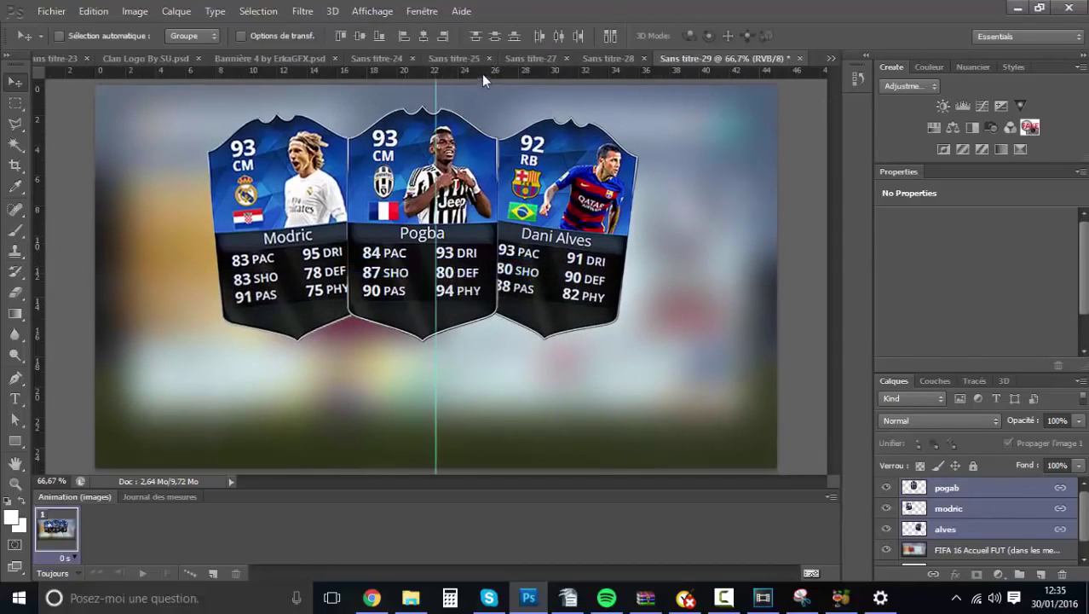
left_click_drag(482, 73, 468, 276)
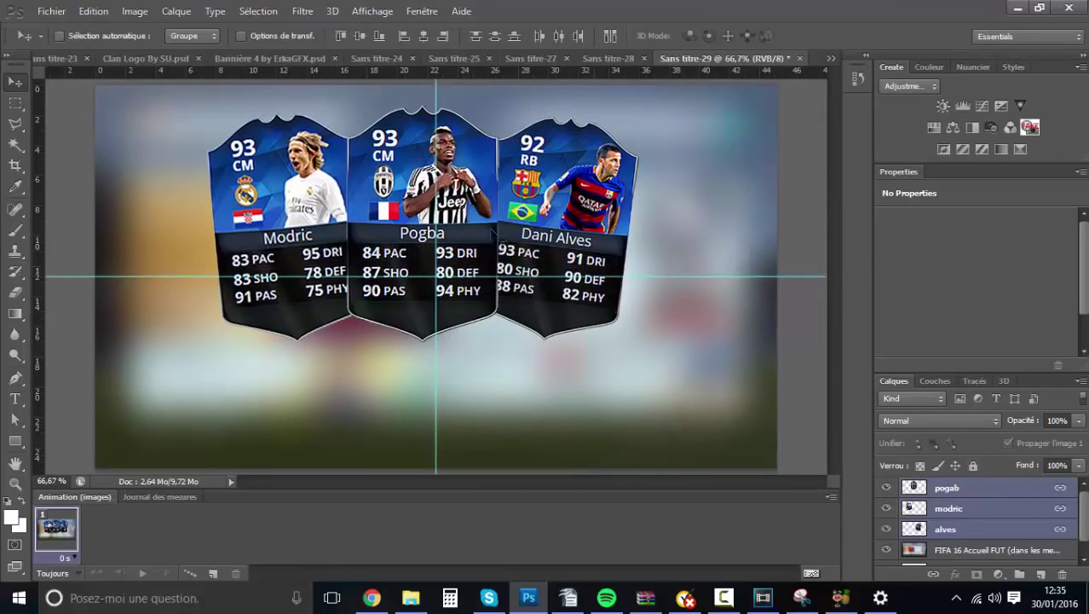
left_click_drag(493, 229, 496, 238)
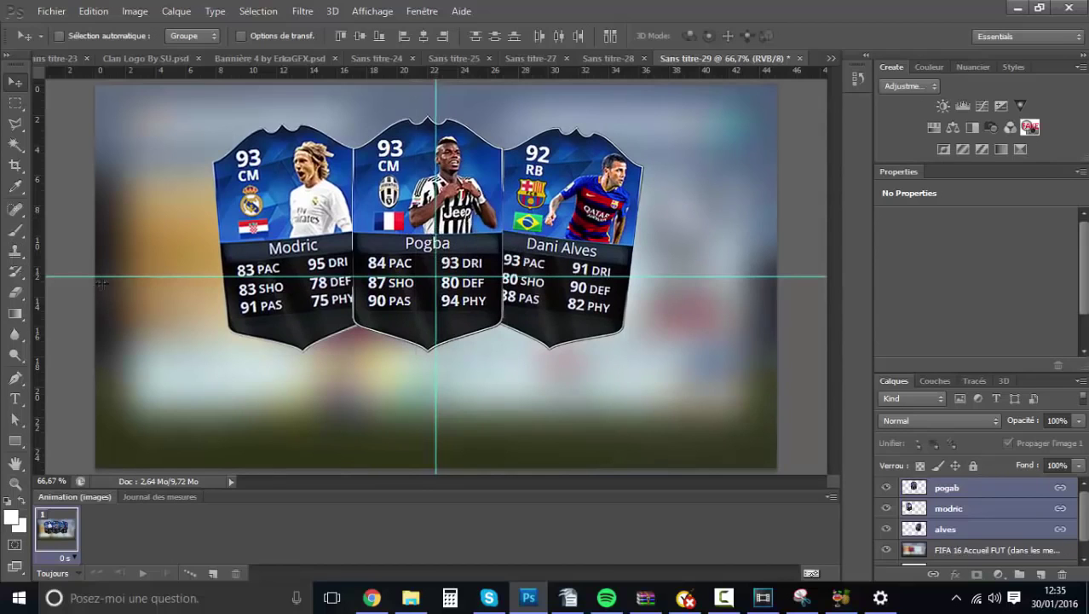
Remove the centre guides from the canvas and hide the rulers.
left_click_drag(435, 255, 39, 278)
left_click(367, 10)
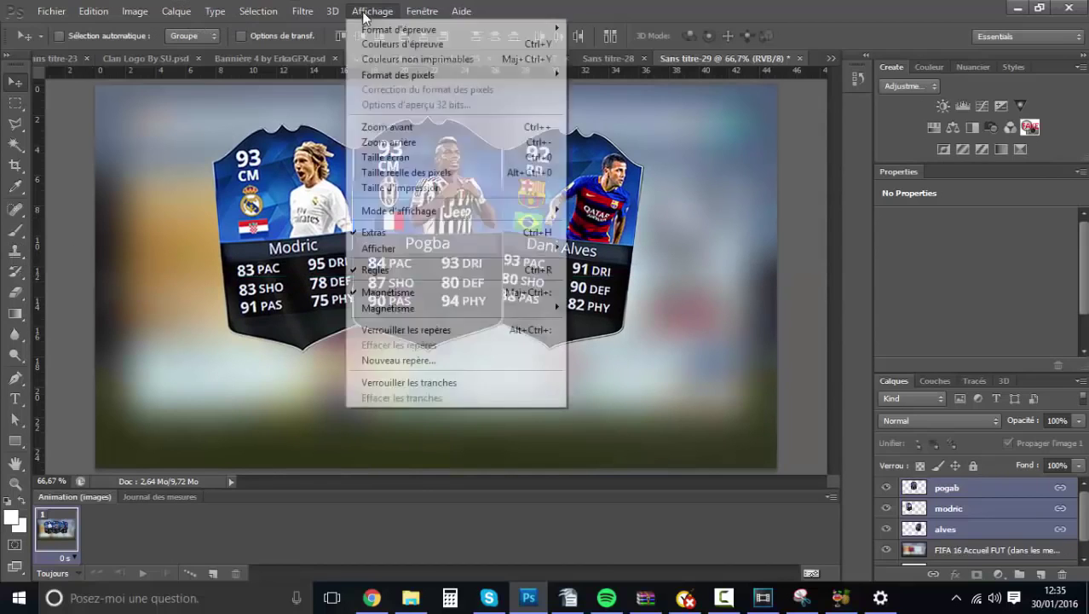
left_click(394, 270)
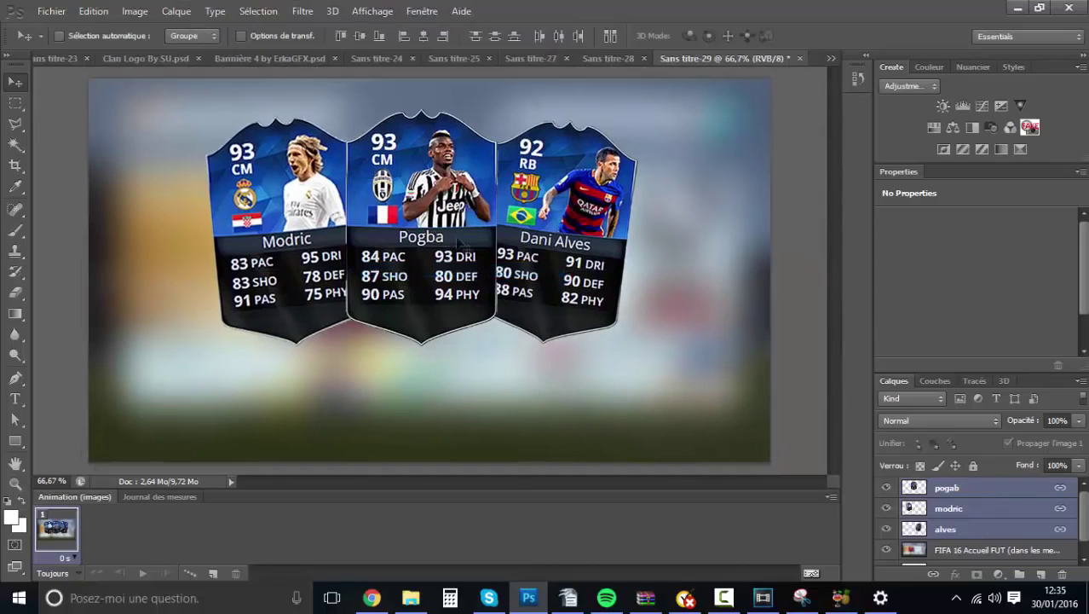
Add the white text PACK OPENING in EA Sans Curves over the lower part of the canvas.
key("t")
left_click(198, 389)
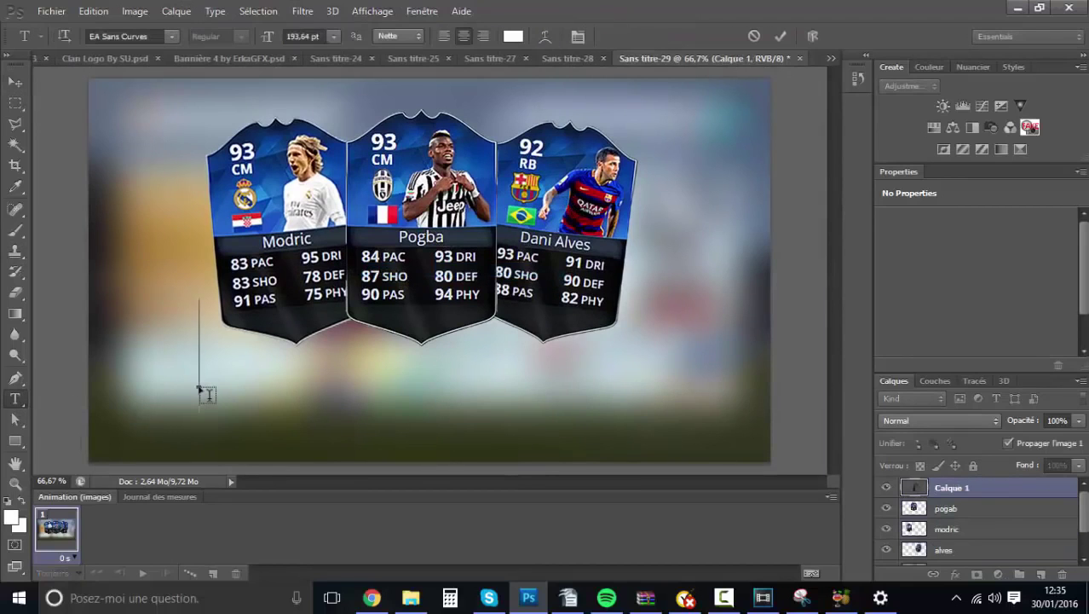
type("PACK OPENING")
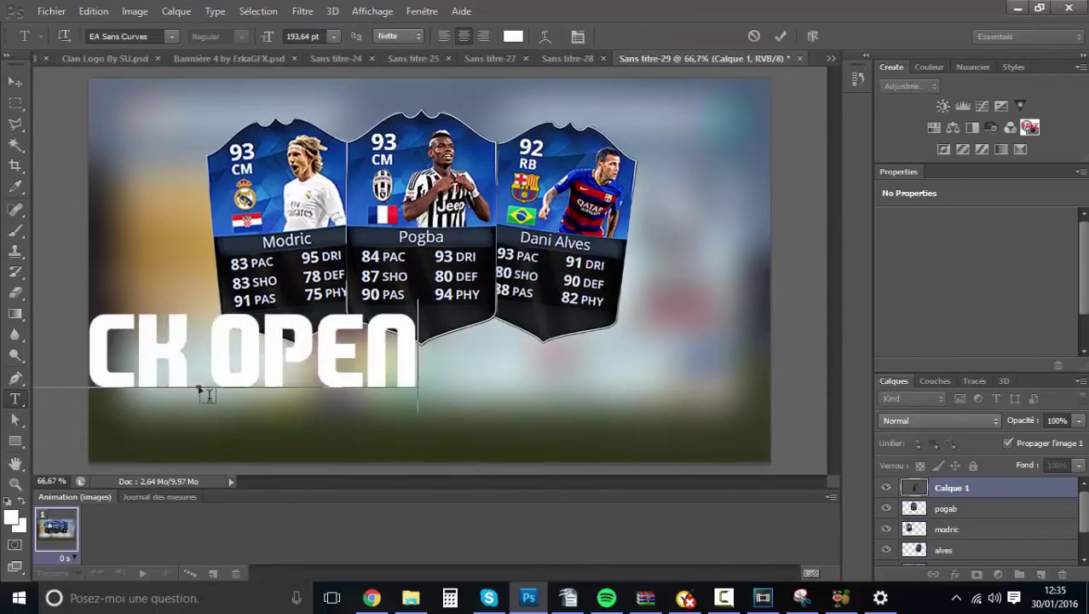
left_click(15, 82)
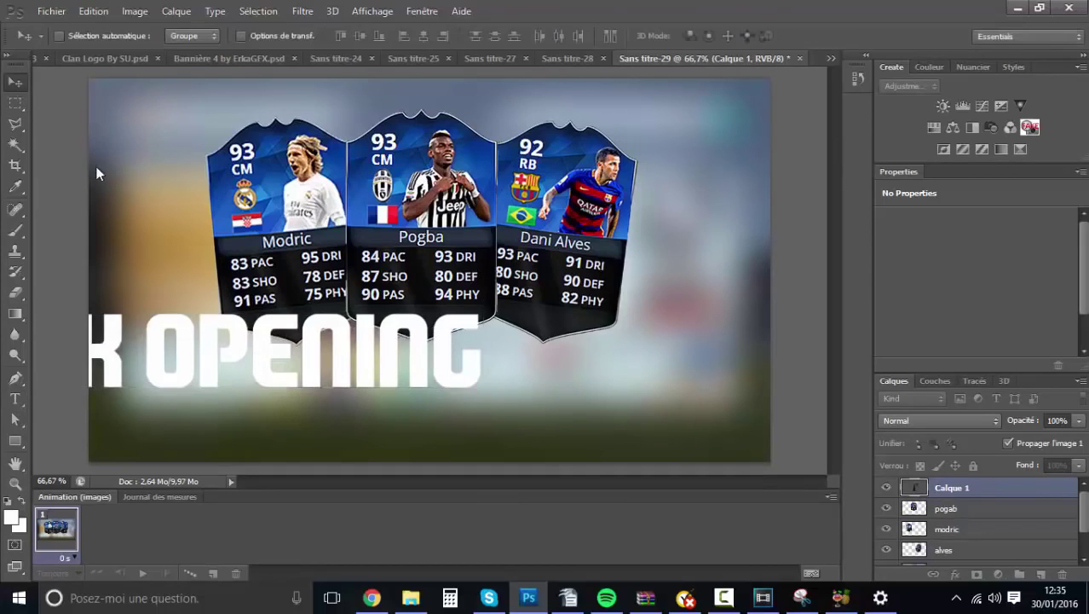
Examine the fonts available for the PACK OPENING text, keeping EA Sans Curves.
left_click(15, 398)
left_click(479, 349)
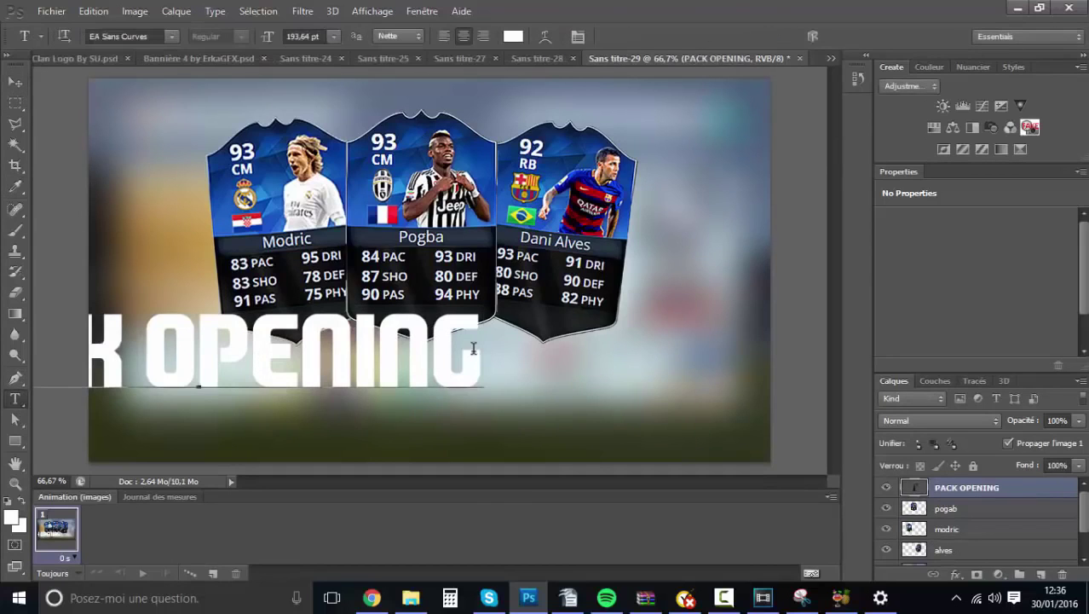
key("ctrl+a")
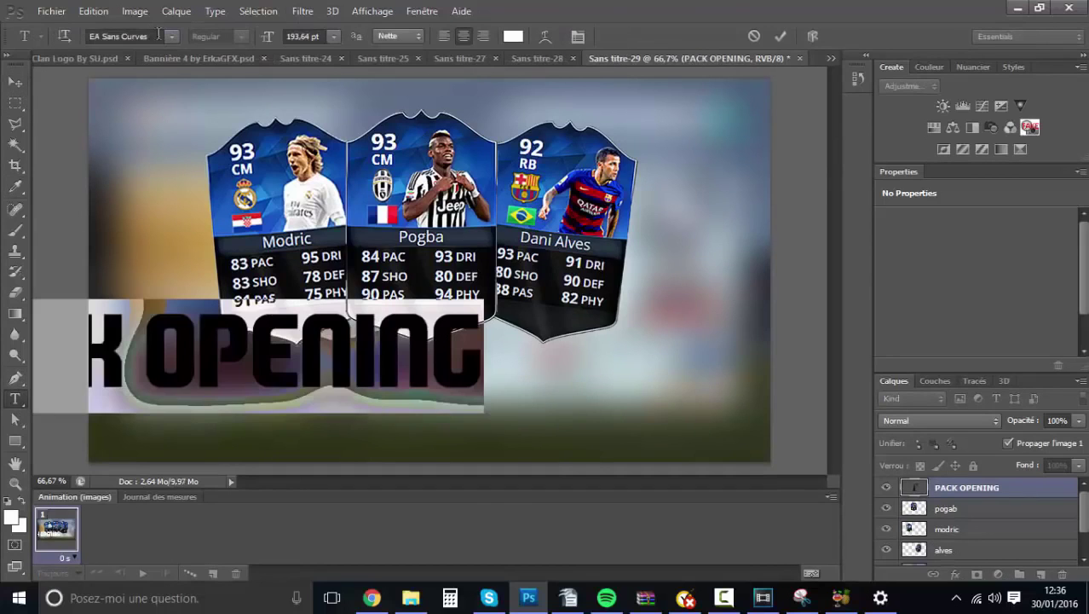
left_click(166, 36)
scroll(170, 256, "up", 3)
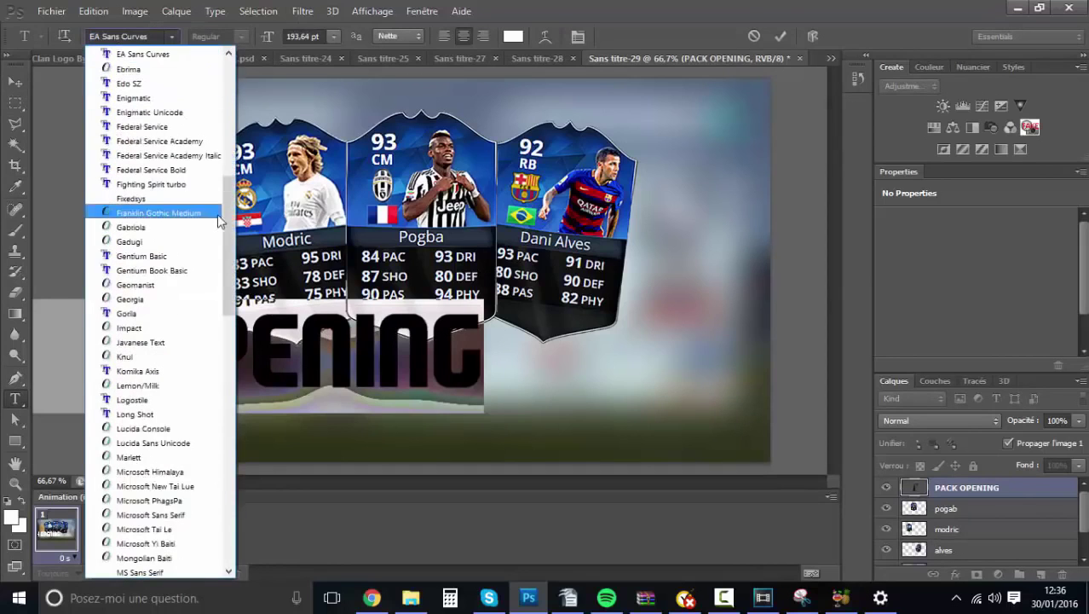
scroll(217, 221, "up", 3)
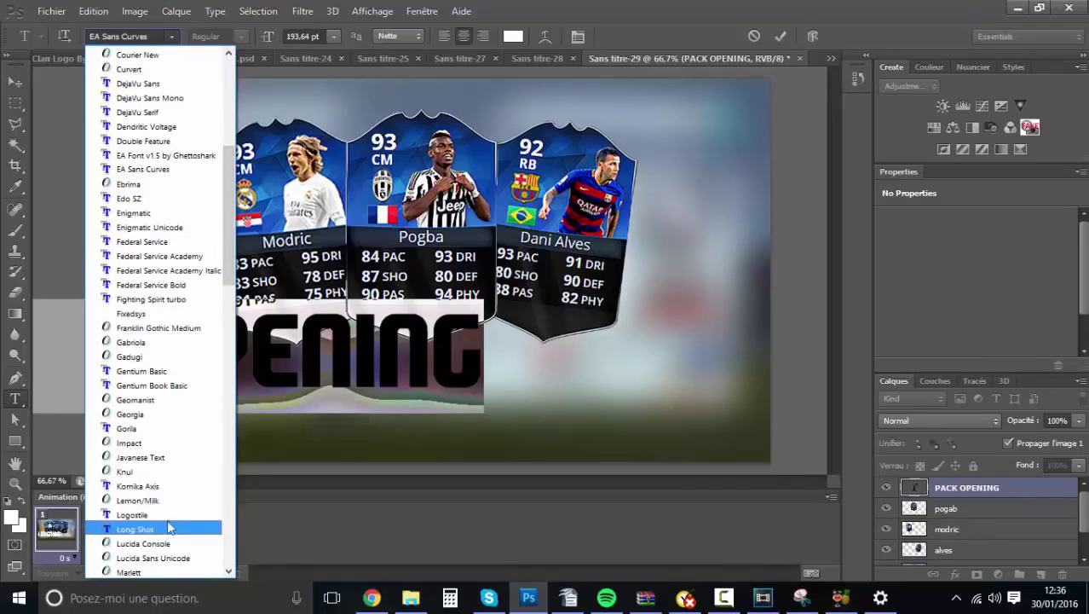
left_click(57, 84)
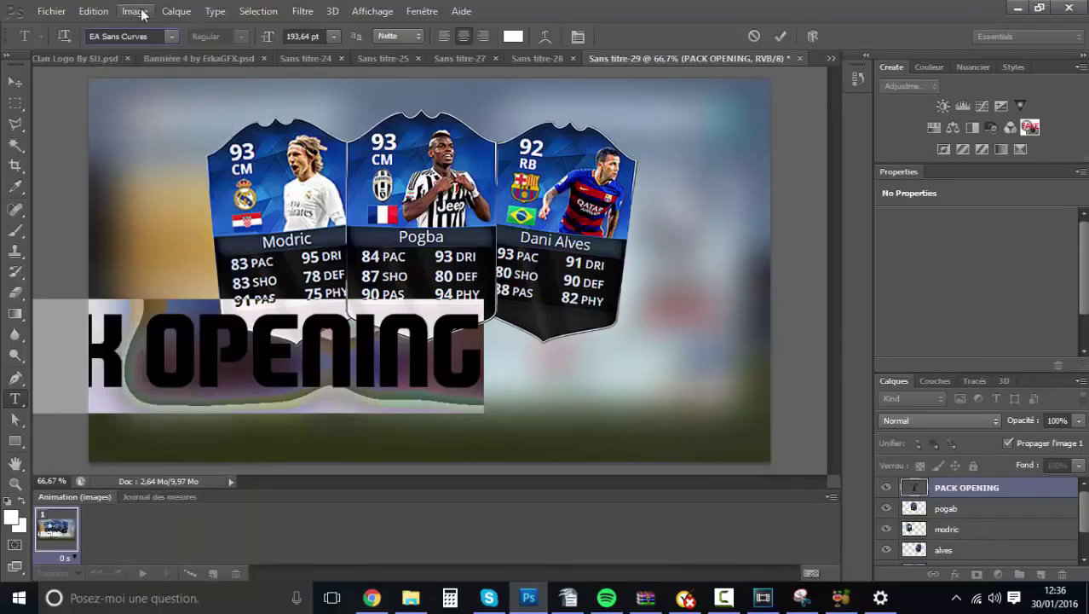
Centre the PACK OPENING text over the bottom of the cards and rotate it counterclockwise by about 1.2 degrees.
left_click(13, 83)
left_click_drag(304, 372, 522, 362)
key("ctrl+t")
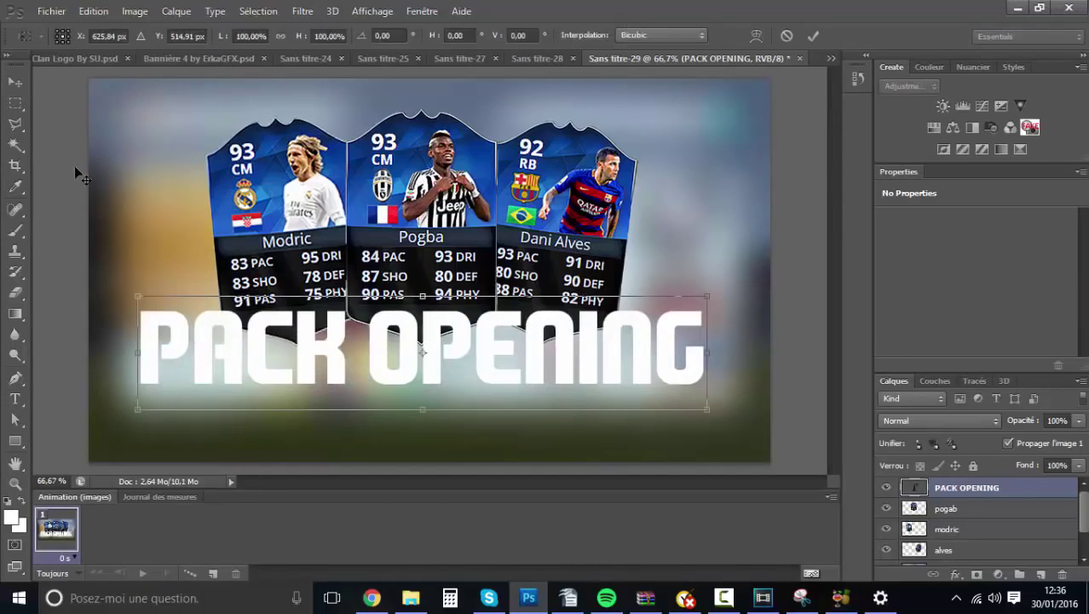
left_click_drag(757, 360, 757, 352)
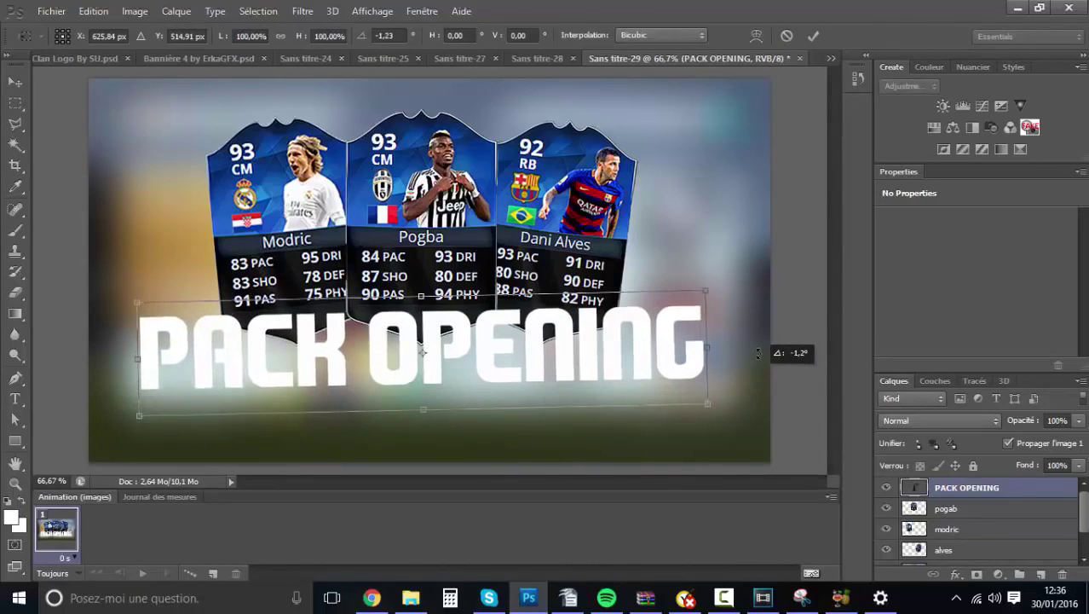
key("Return")
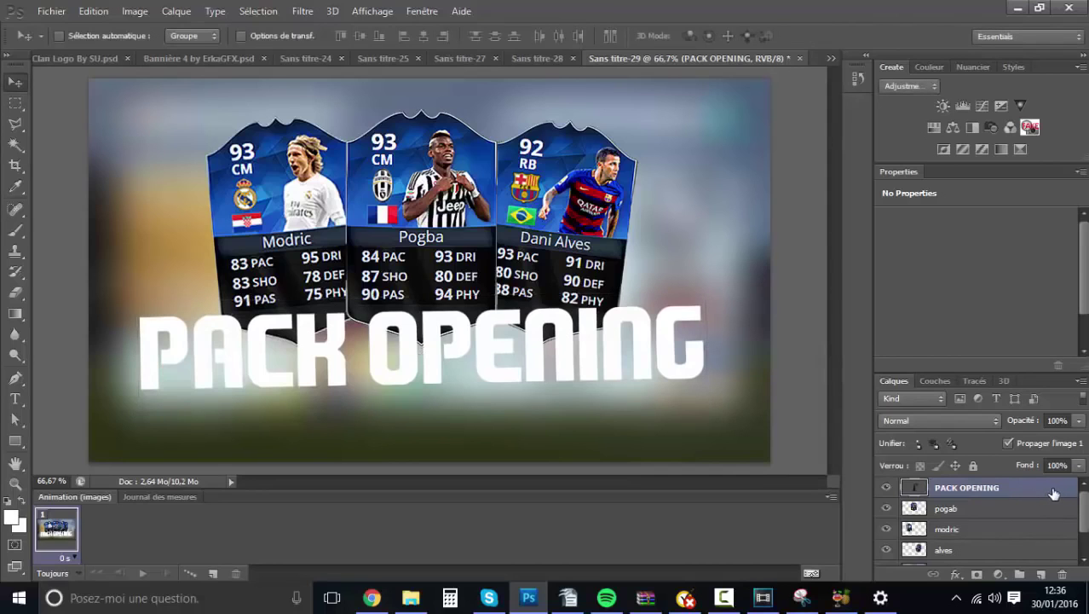
Give the PACK OPENING text an orange-yellow-orange gradient overlay and shift the gradient's yellow band upward within the letters.
double_click(1062, 495)
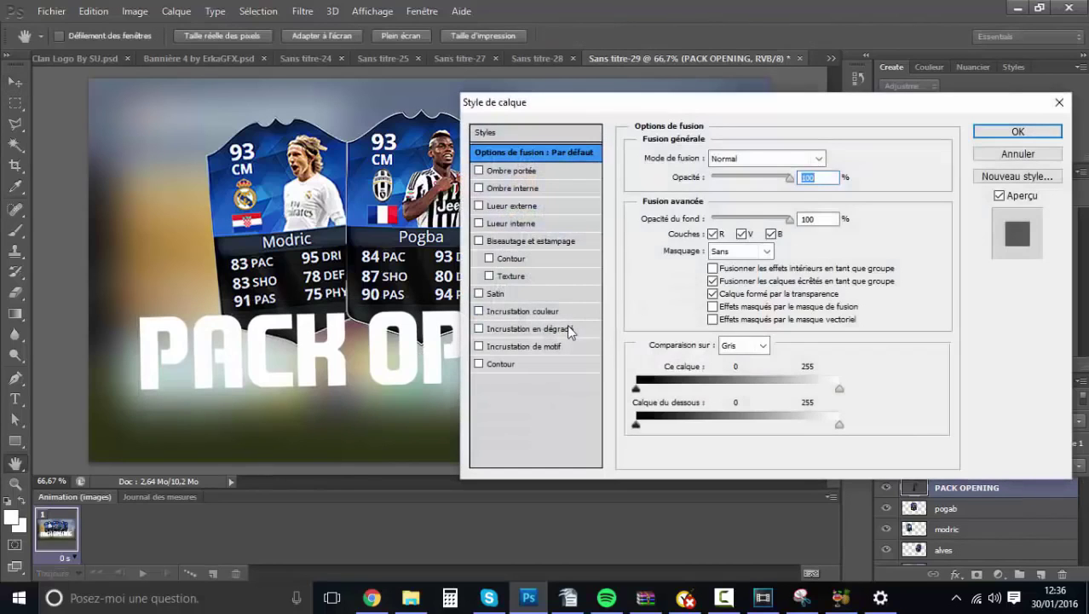
left_click(567, 329)
left_click(794, 195)
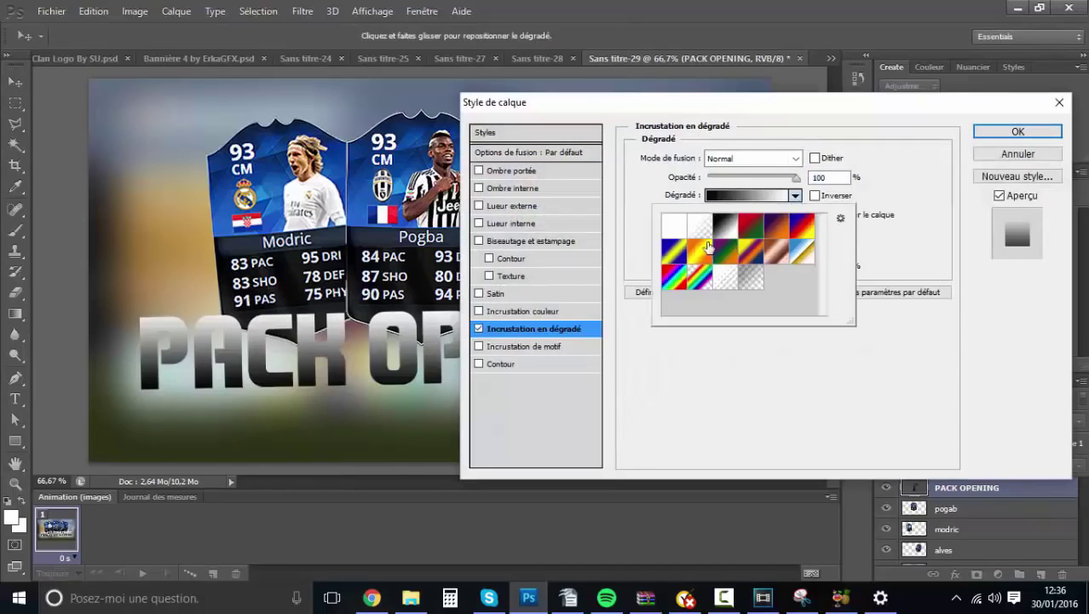
left_click(745, 255)
left_click(308, 375)
left_click_drag(302, 366, 305, 352)
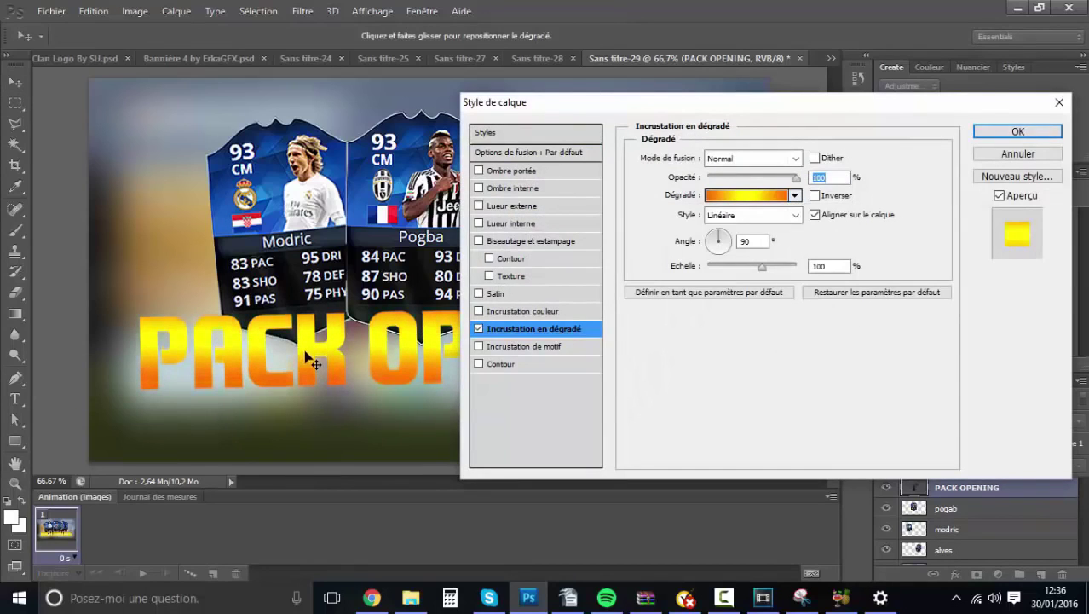
Apply a 3 px black outside stroke and a pale yellow outer glow with increased size to the PACK OPENING text.
left_click(507, 363)
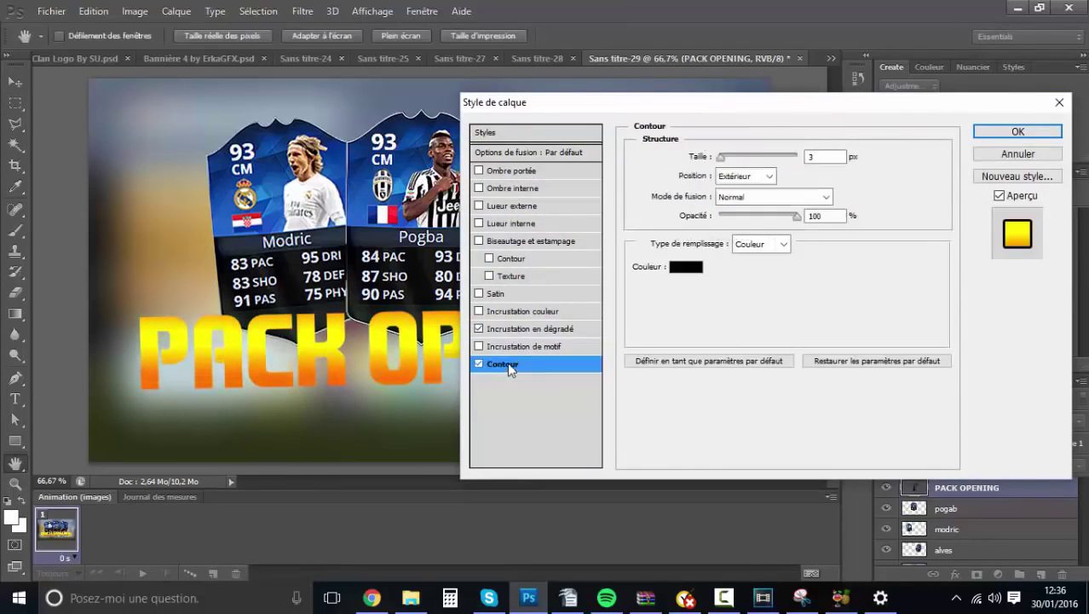
left_click(537, 173)
left_click(479, 171)
left_click(498, 205)
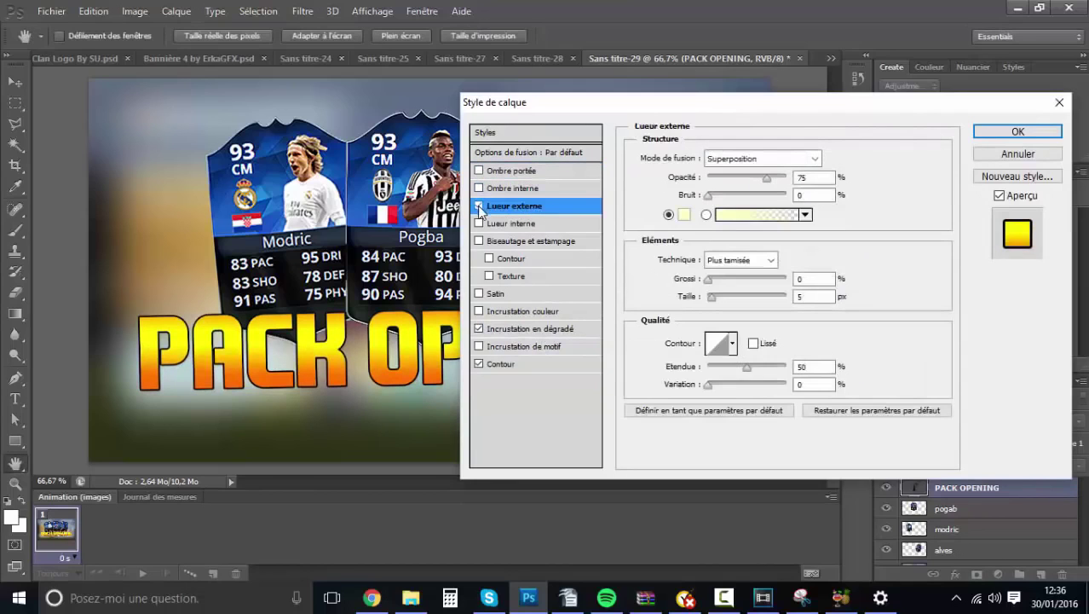
left_click(479, 205)
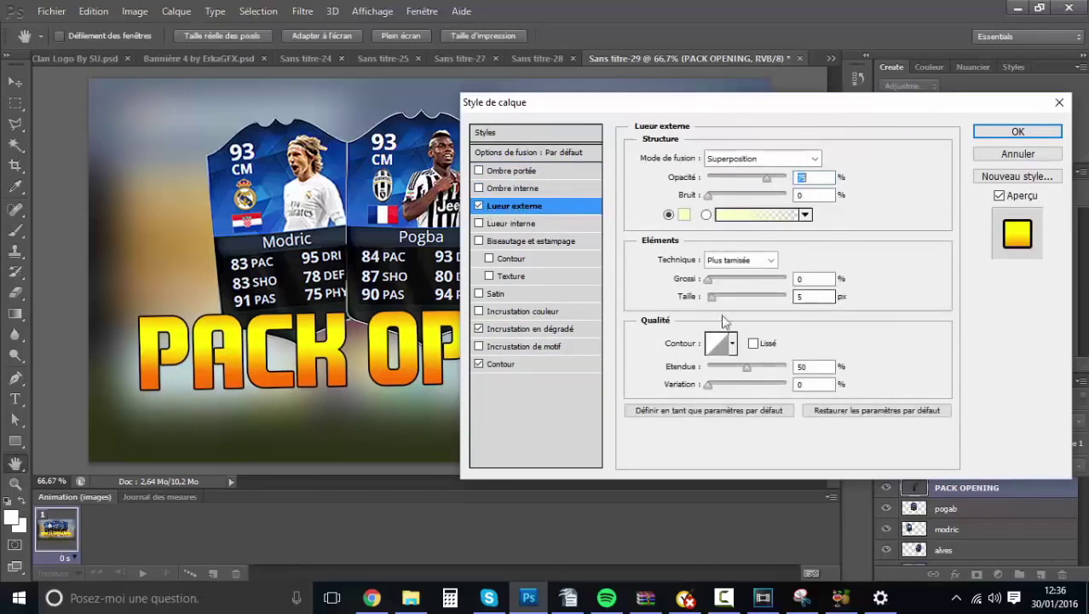
left_click_drag(711, 295, 723, 297)
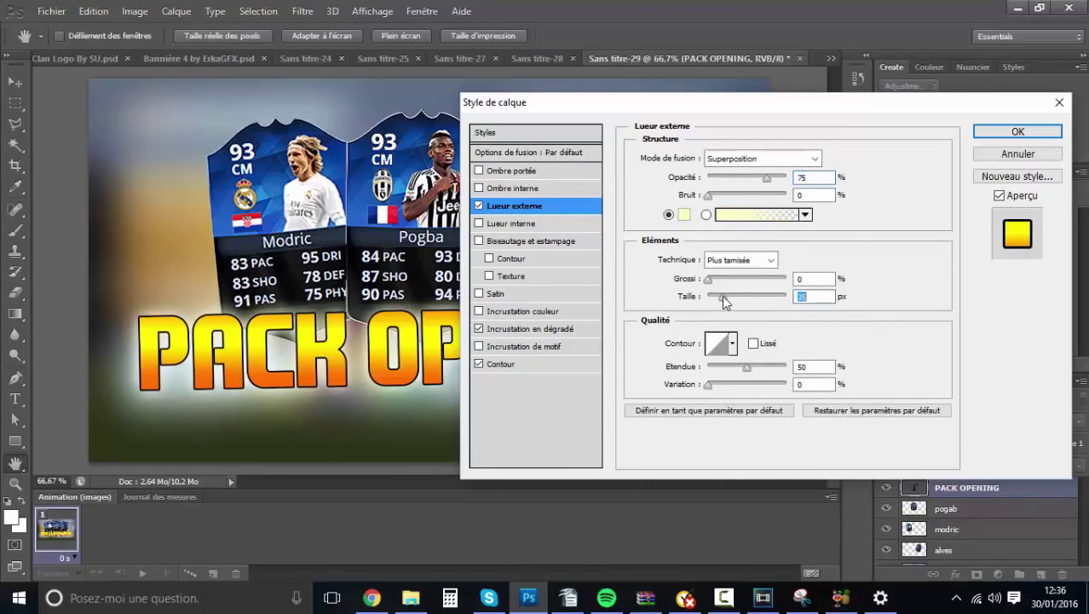
left_click(1018, 132)
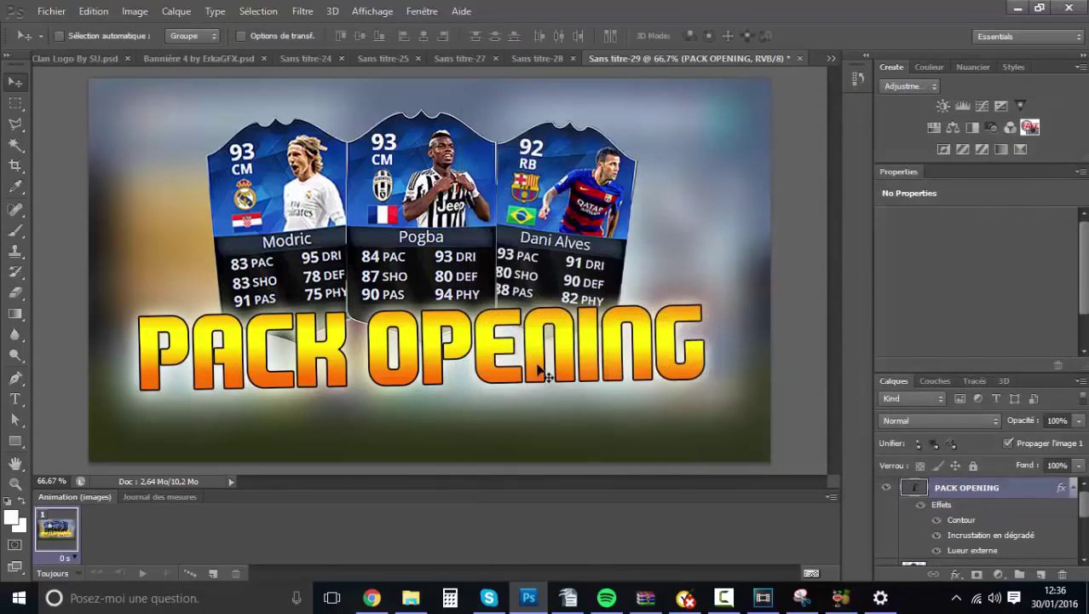
Enlarge the PACK OPENING text to about 106.5% and reposition it across the bottom of the three cards.
key("ctrl+t")
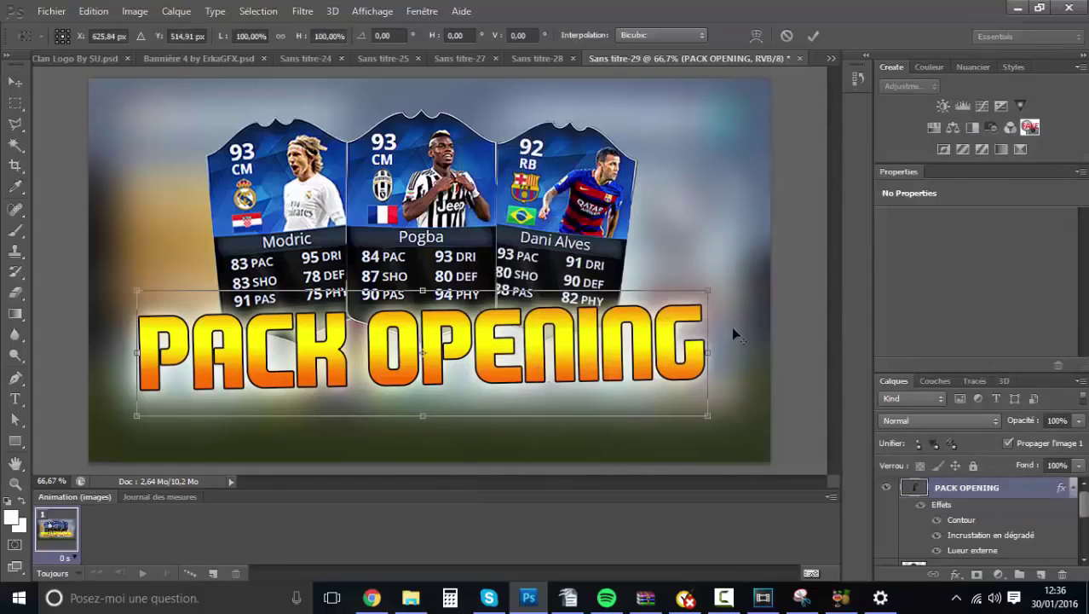
mouse_move(708, 291)
left_mouse_down()
mouse_move(735, 276)
mouse_move(726, 285)
left_mouse_up()
left_click_drag(630, 362, 575, 405)
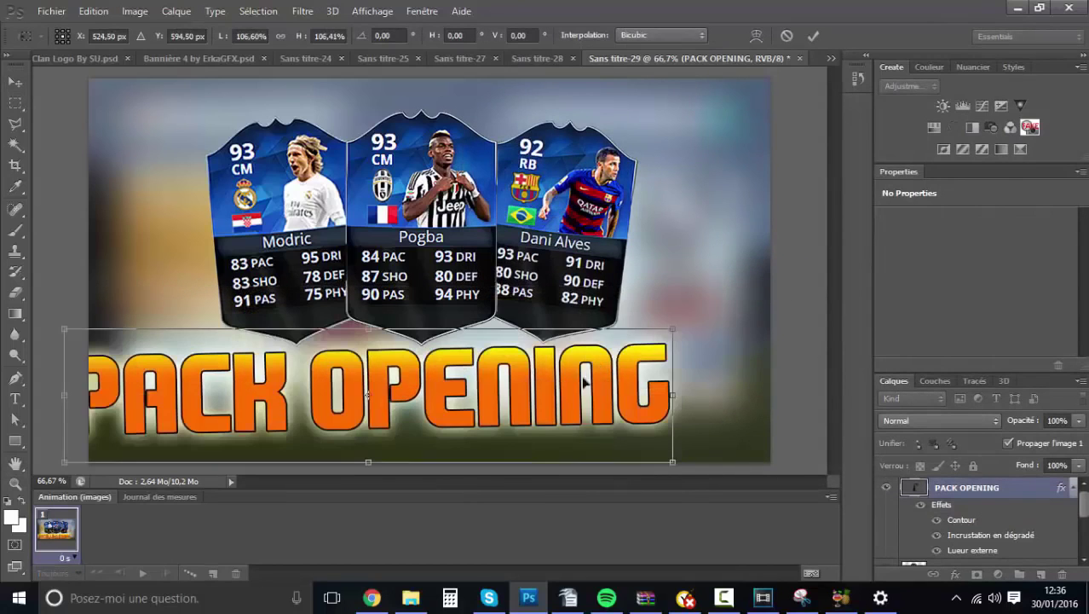
key("Return")
left_click_drag(450, 402, 501, 362)
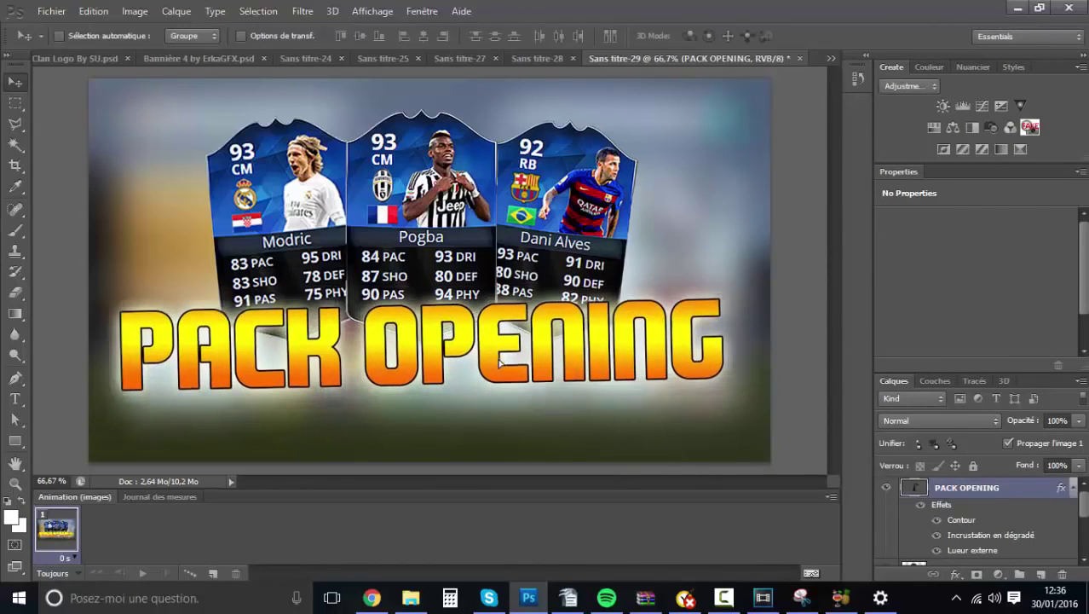
Check the subtitle in Sans titre-28, return to Sans titre-29 and add the text SPECIAL TOTY near the canvas's lower edge.
left_click(543, 56)
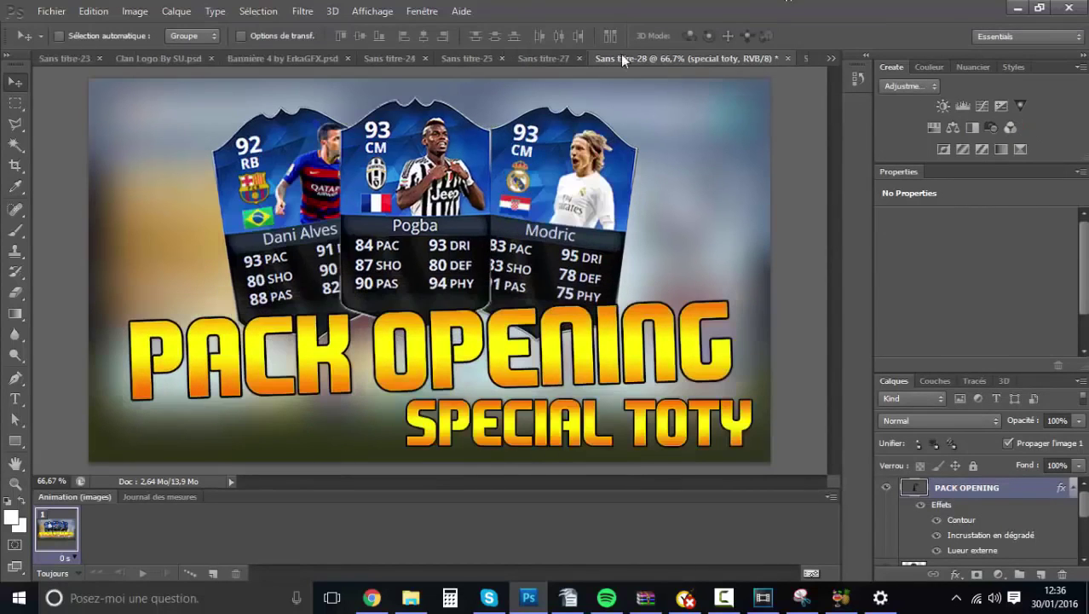
left_click(803, 57)
left_click(16, 399)
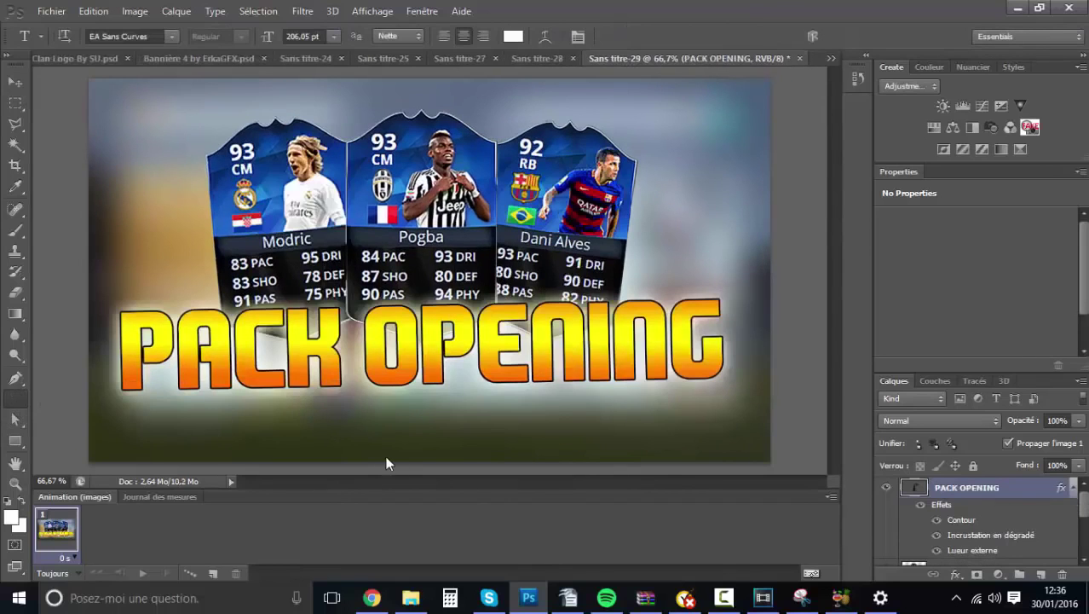
left_click(386, 443)
type("SPECIA")
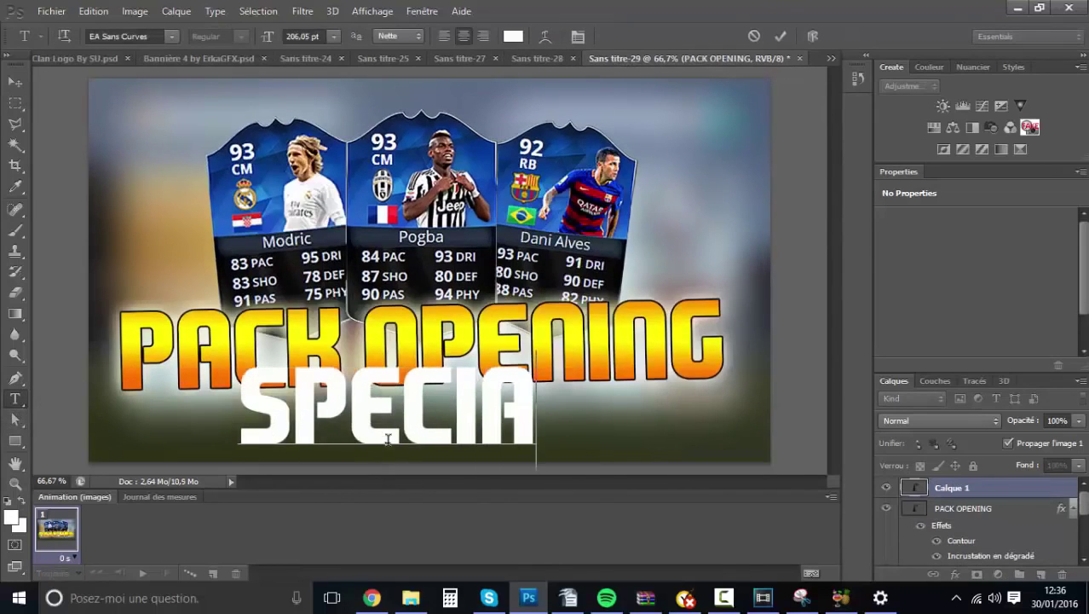
type("L TOTY")
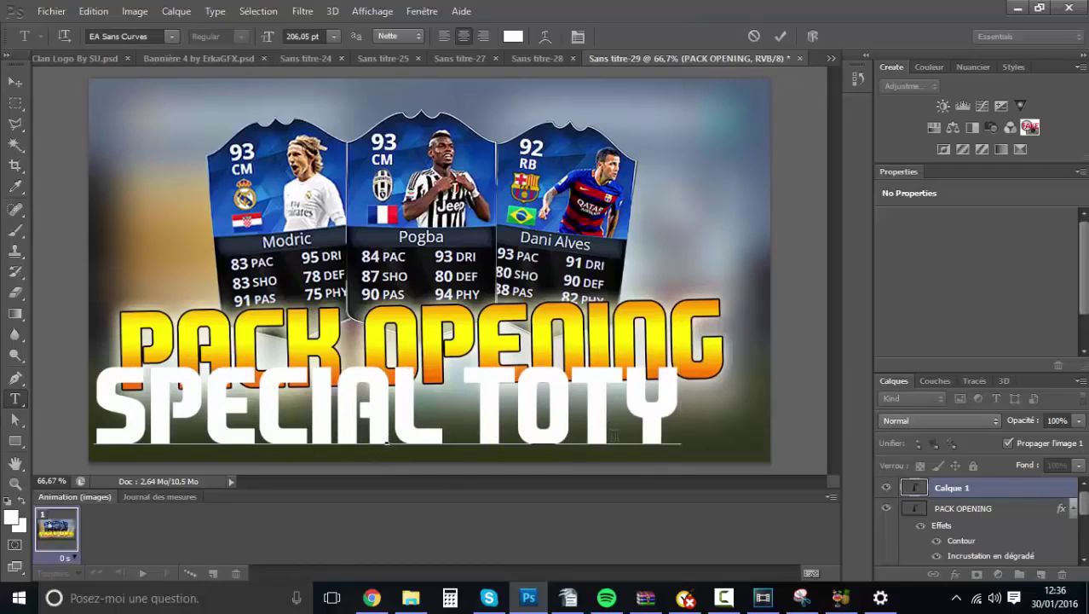
Set the font size of the SPECIAL TOTY text to 100 pt.
left_click_drag(669, 430, 96, 401)
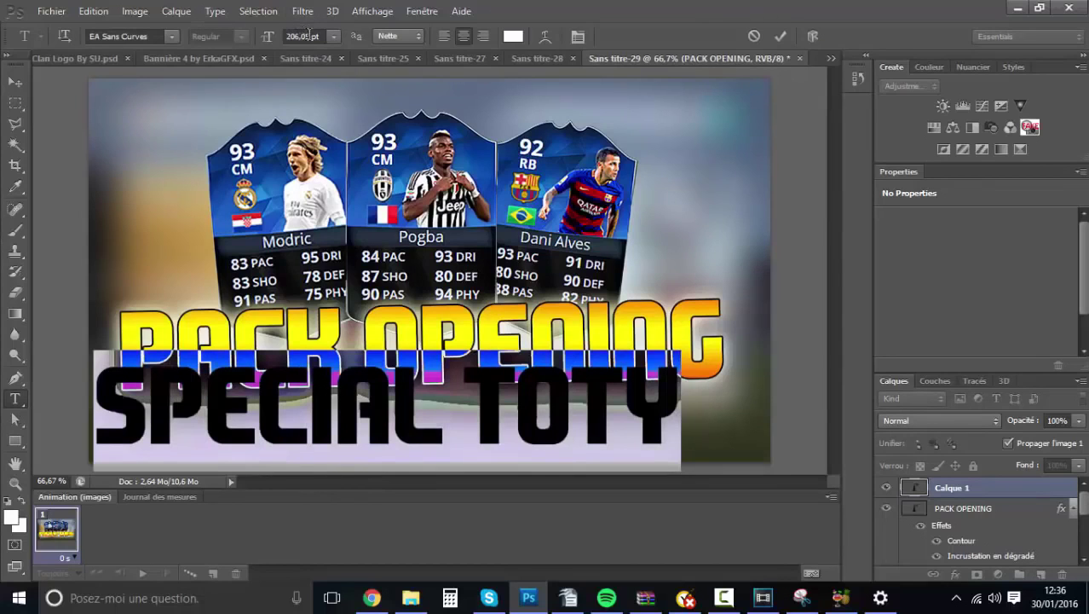
type("100")
key("Return")
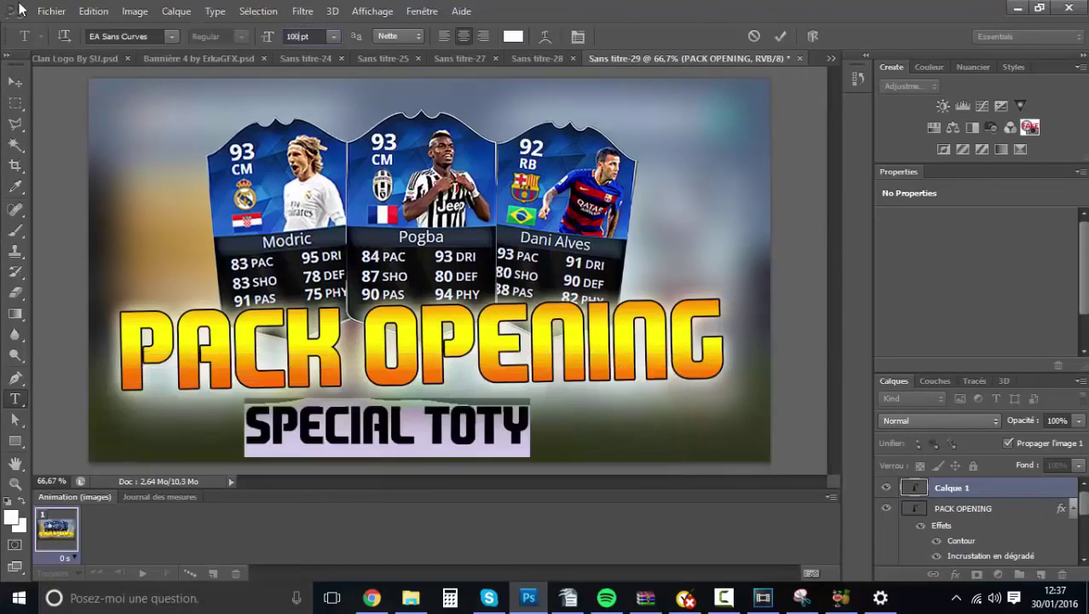
Move the SPECIAL TOTY text to the canvas's lower-right corner and enlarge it to about 112%.
left_click(15, 82)
left_click_drag(478, 437, 691, 442)
key("ctrl+t")
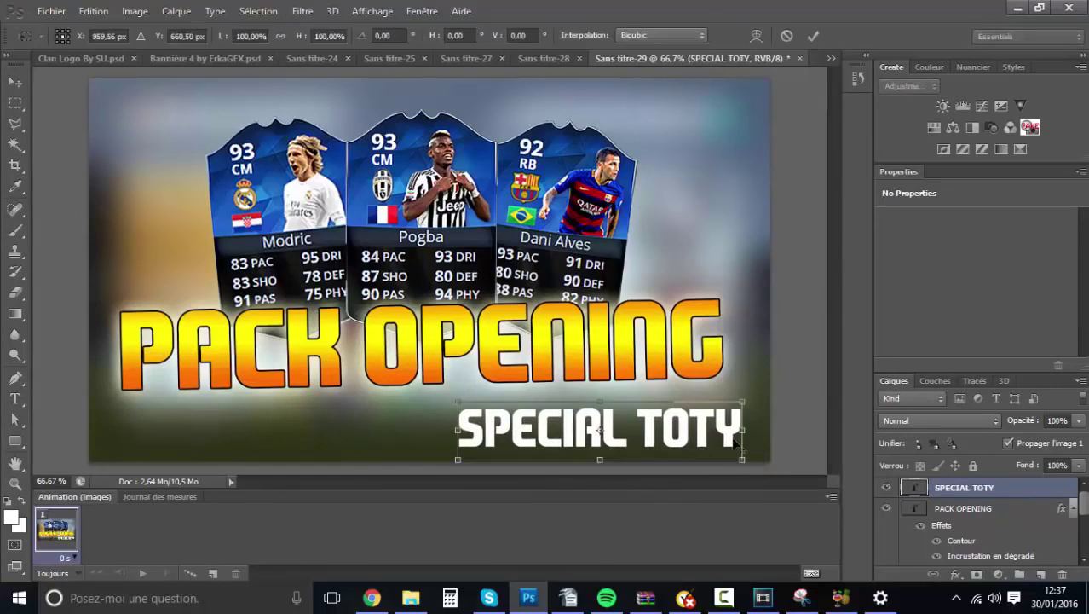
left_click_drag(743, 403, 758, 398)
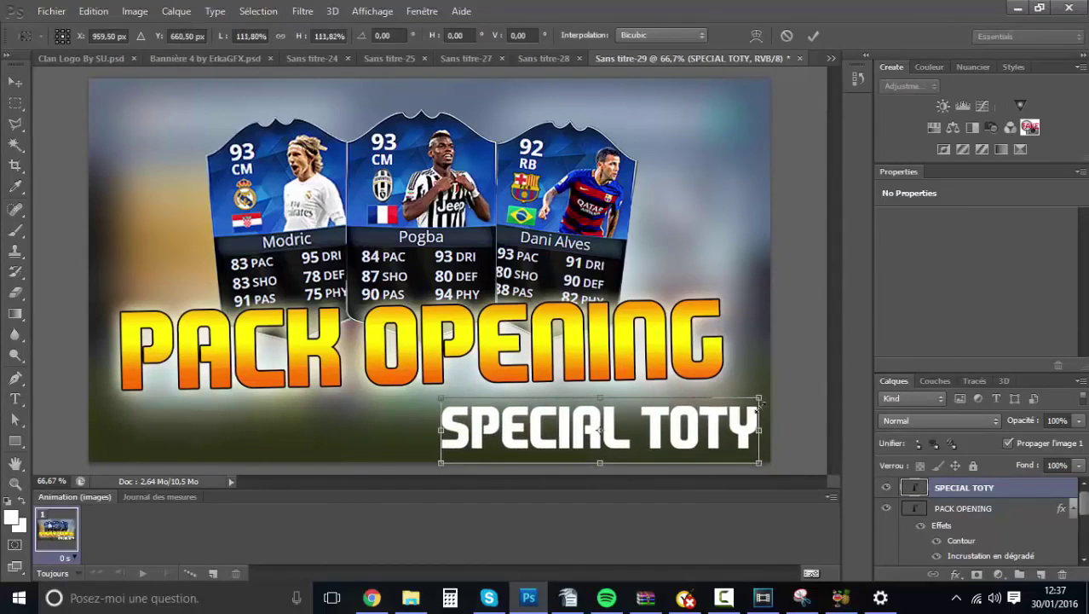
key("Return")
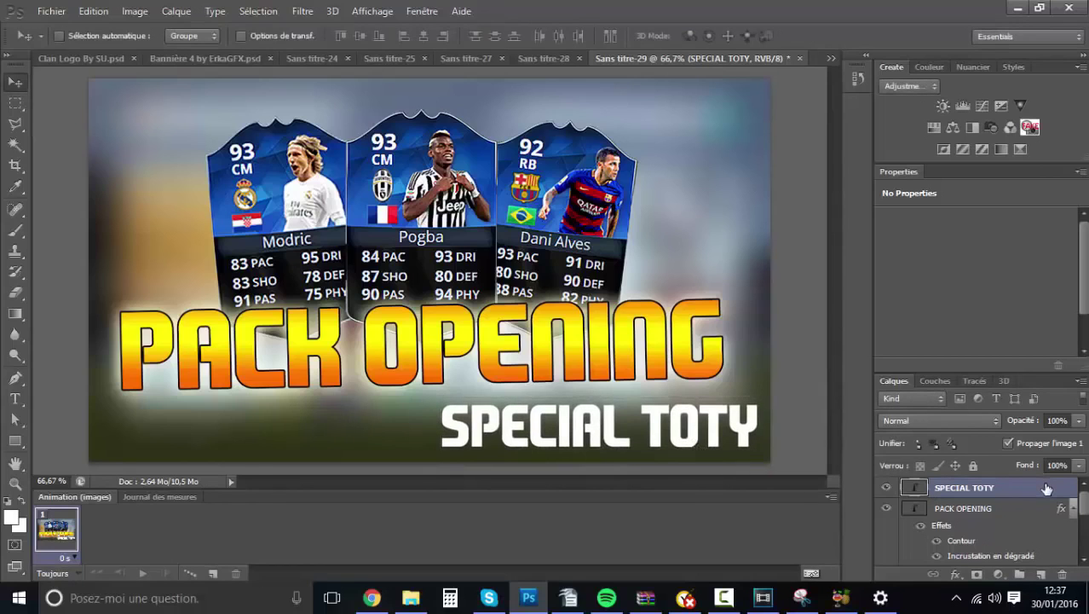
Give the SPECIAL TOTY text a 3 px black outside stroke and a linear orange-yellow-orange gradient overlay at 90°.
double_click(1047, 488)
left_click(503, 363)
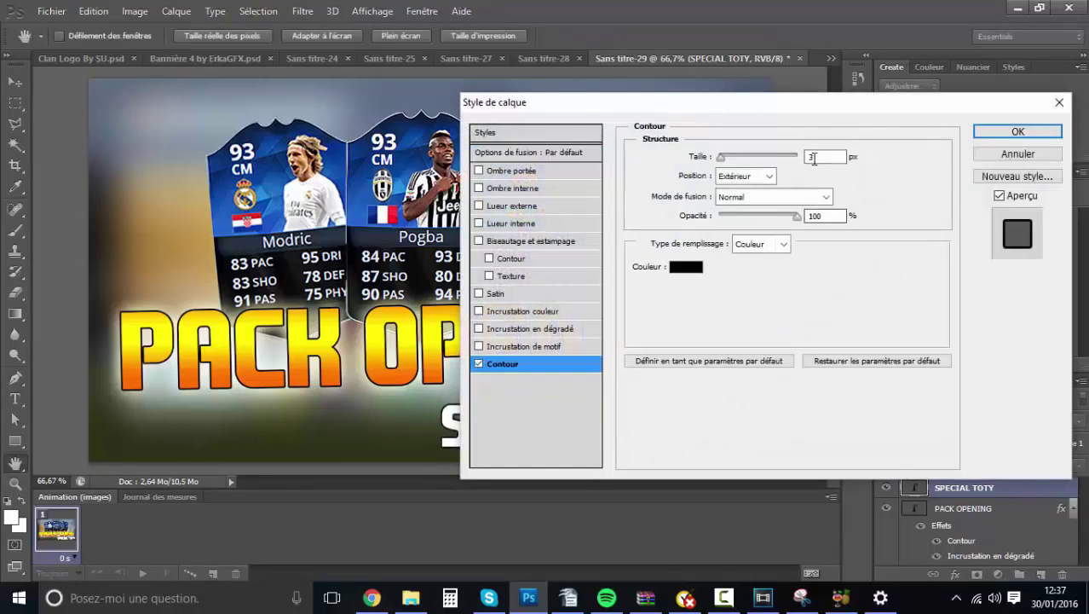
left_click(565, 329)
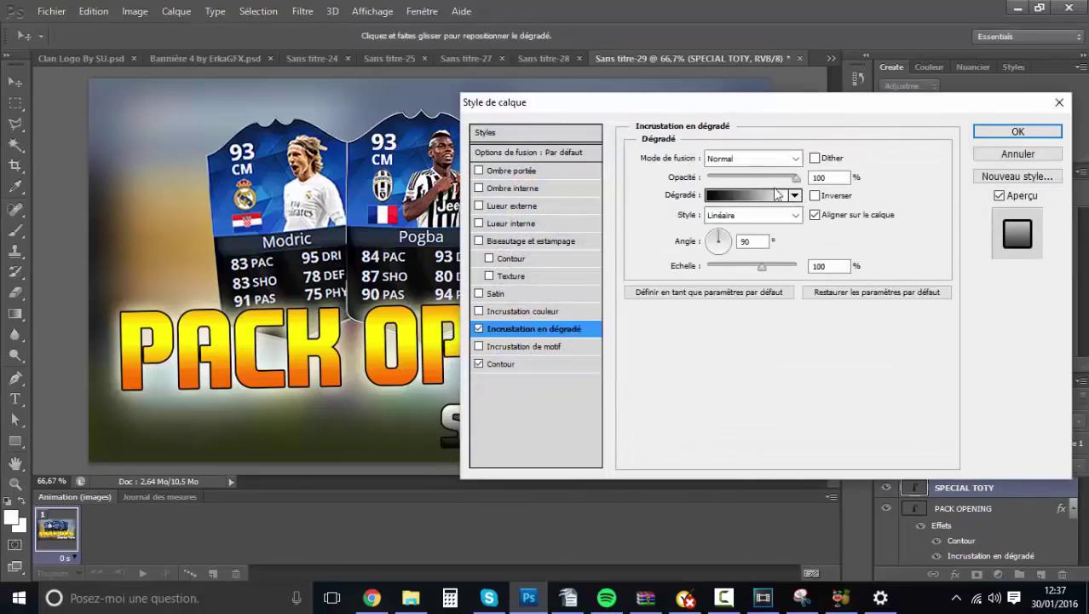
left_click(795, 195)
left_click(692, 252)
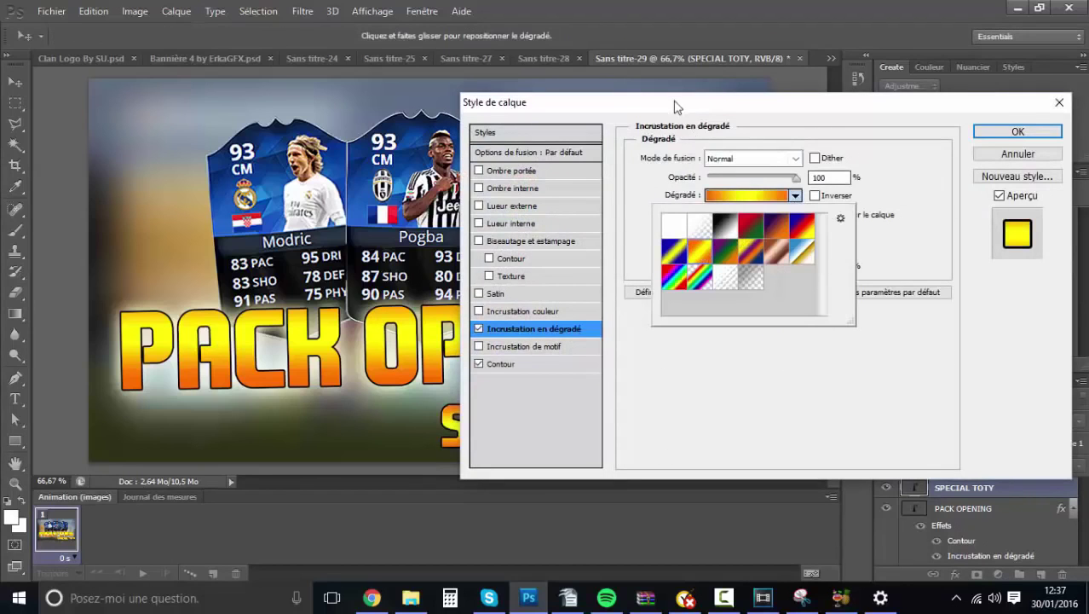
left_click_drag(675, 104, 775, 56)
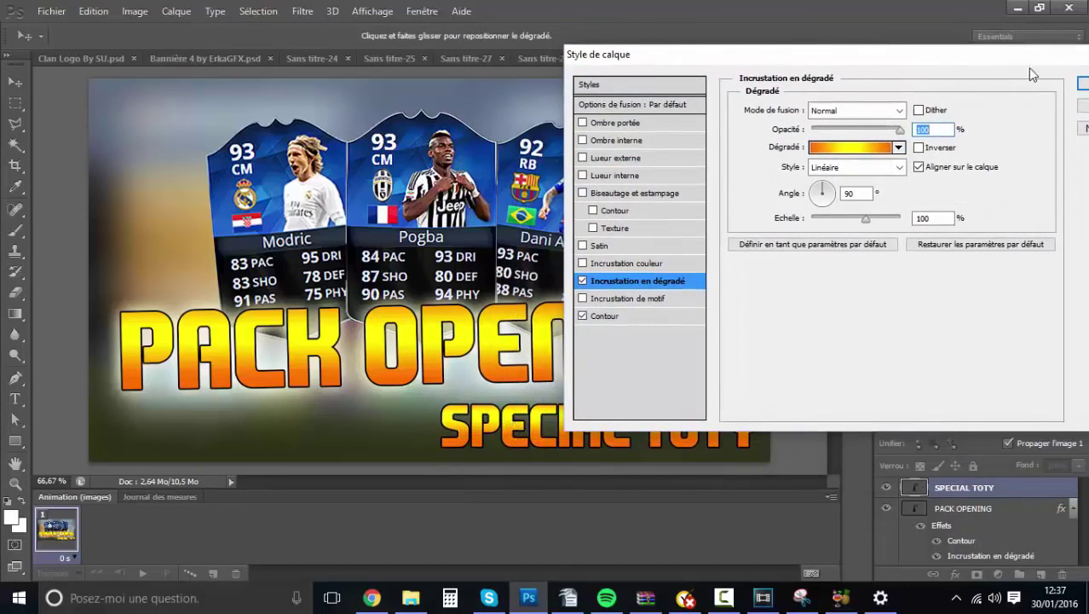
left_click(1082, 83)
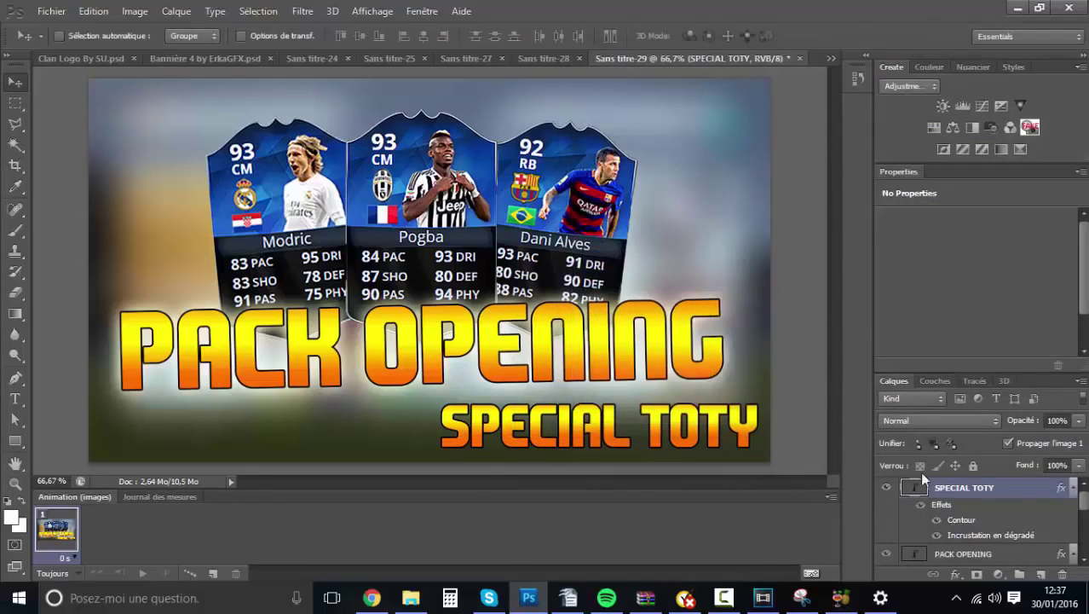
Add an outer glow of about 40 px at 75% opacity to the SPECIAL TOTY text.
double_click(1011, 491)
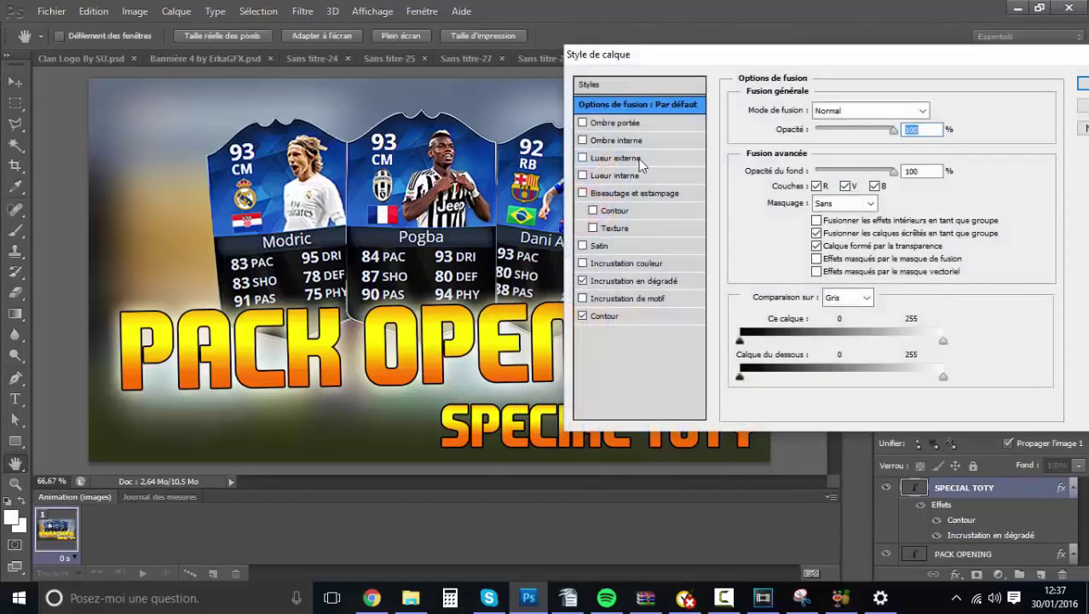
left_click(616, 158)
left_click_drag(814, 253, 824, 256)
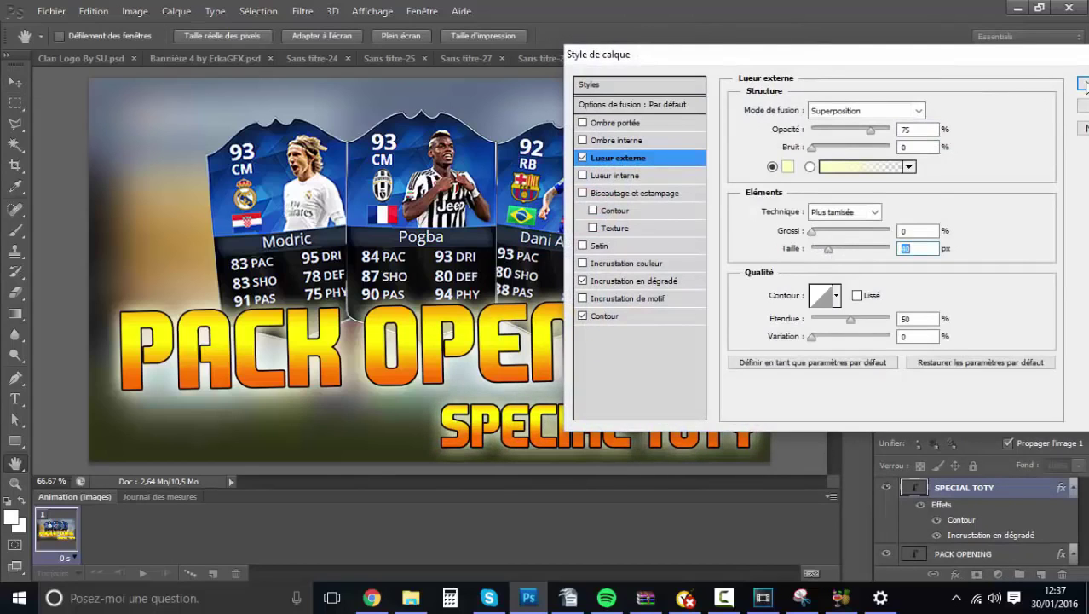
left_click(1080, 84)
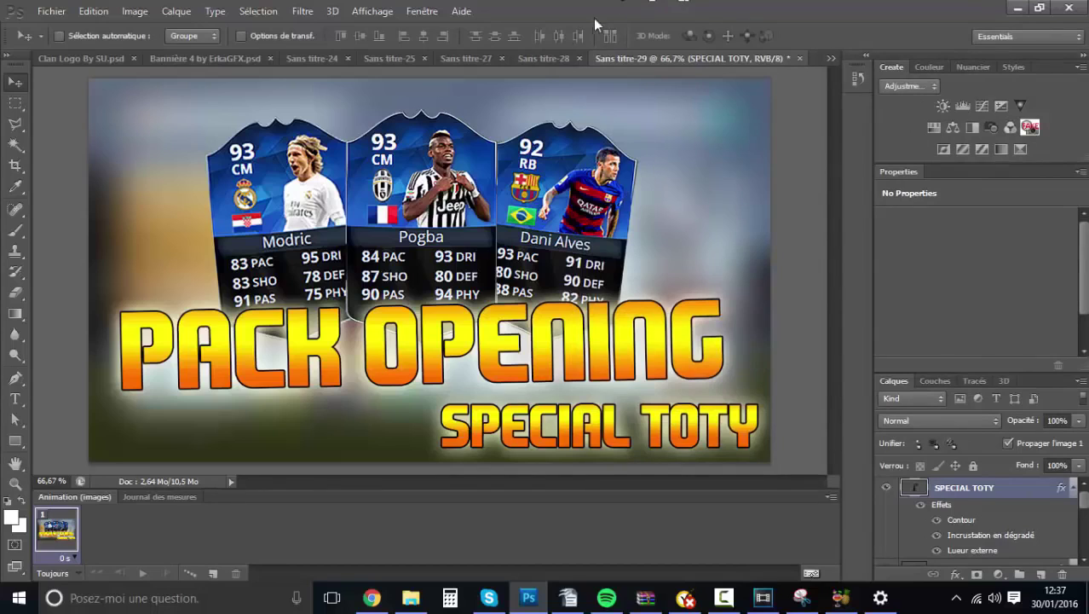
Compare the finished thumbnail with the earlier version in Sans titre-28, returning to Sans titre-29.
left_click(538, 57)
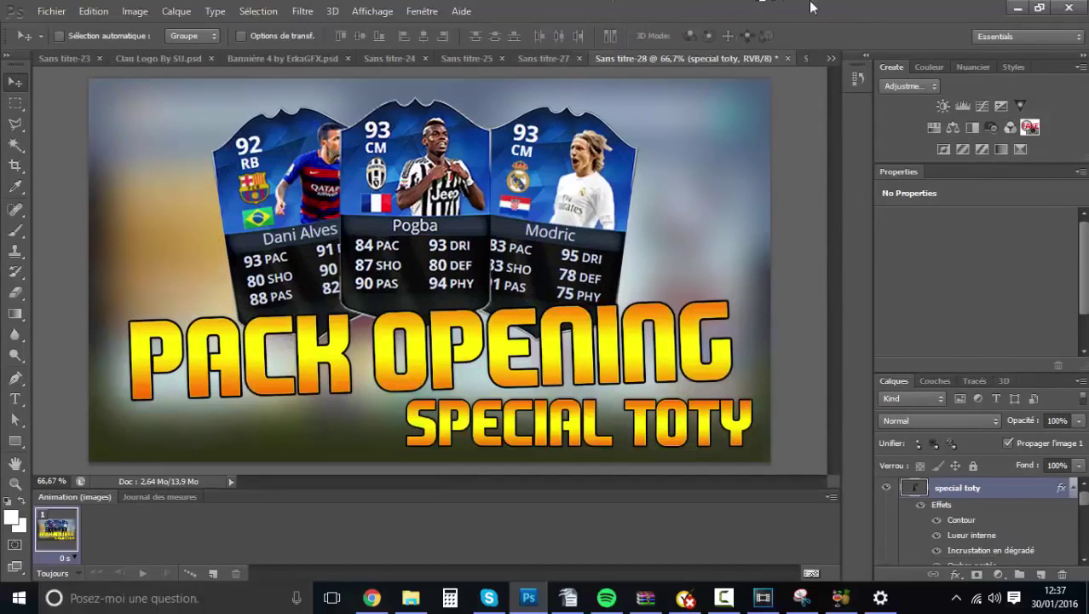
key("ctrl+Tab")
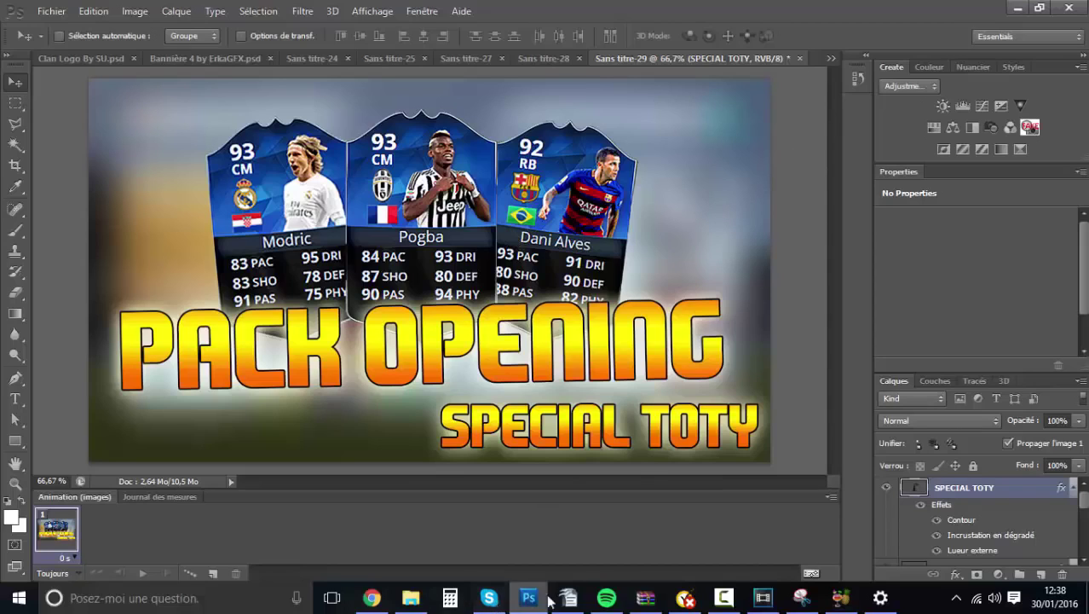
mouse_move(517, 603)
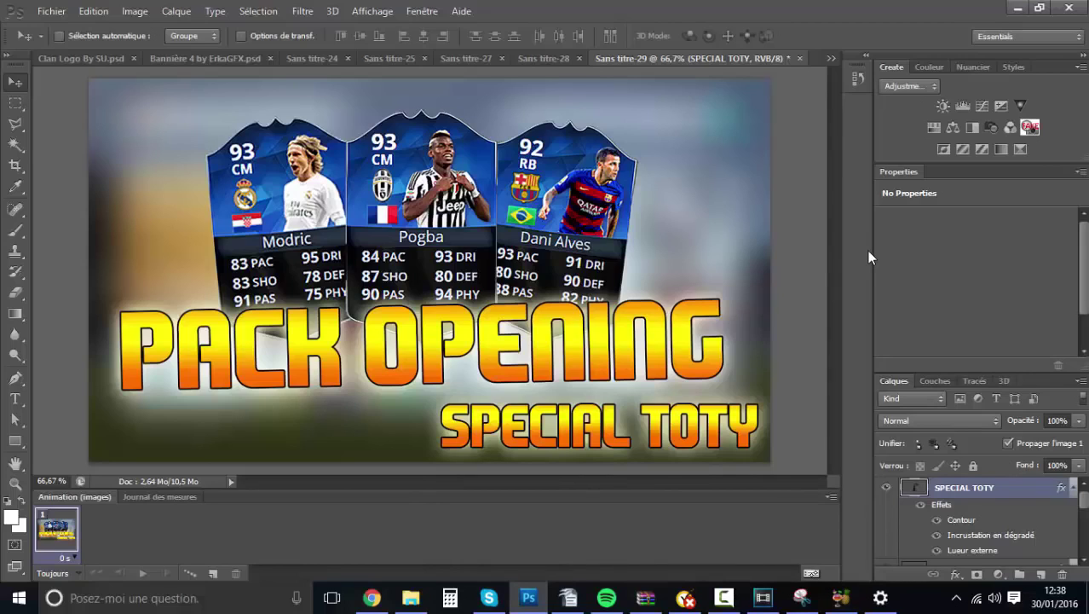
left_click(722, 599)
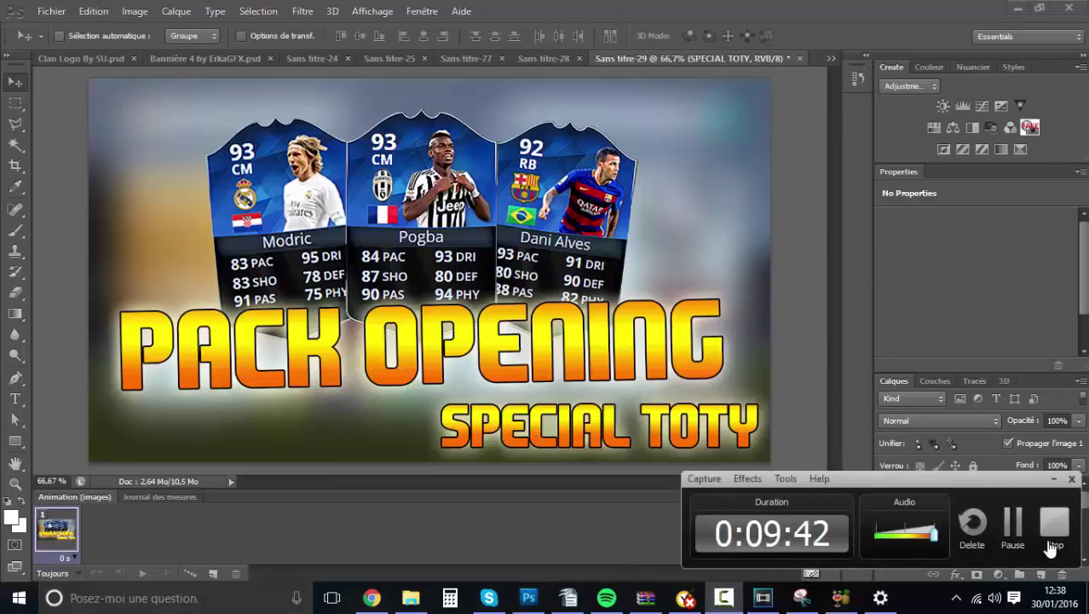